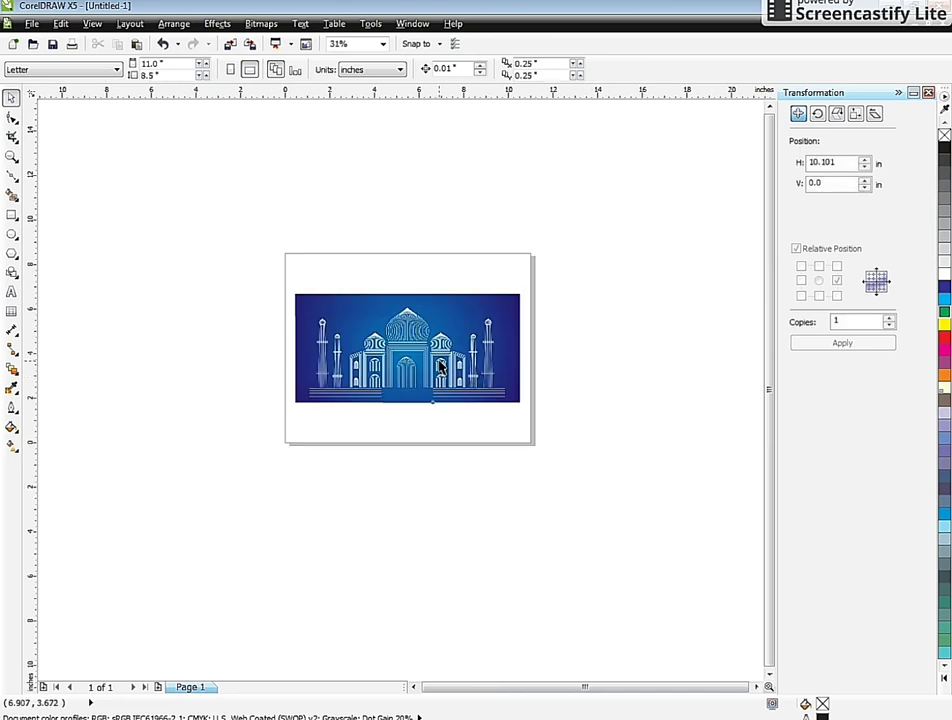
# Move the blue Taj Mahal artwork off the page to the left and clear the page for new drawing
pyautogui.moveTo(447, 348); pyautogui.dragTo(185, 355)
pyautogui.click(404, 350)
pyautogui.press('Delete')
pyautogui.scroll(1, 417, 351)
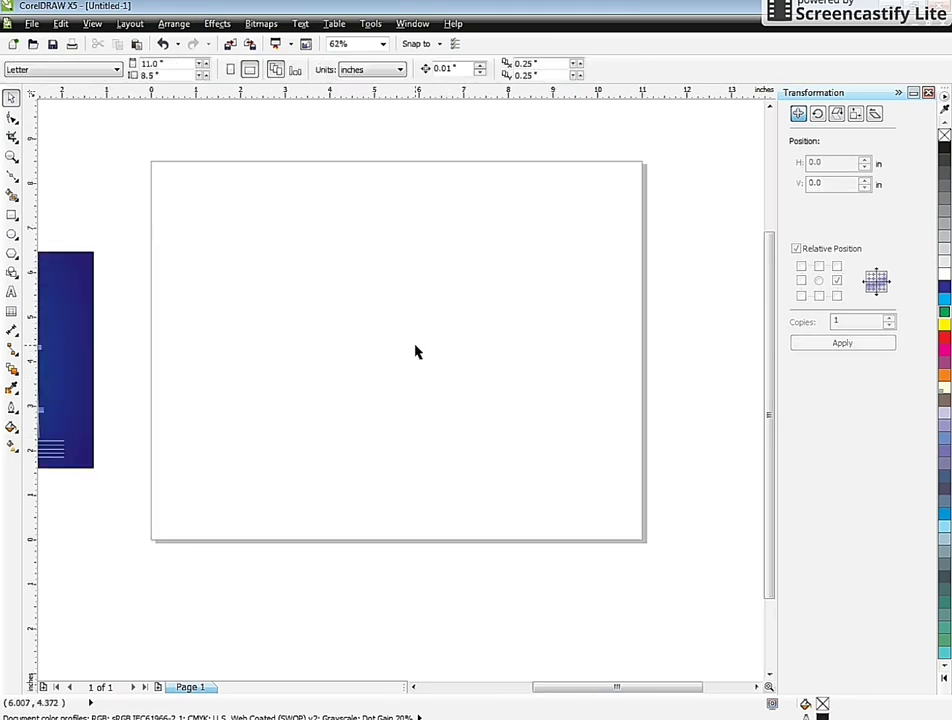
# Draw a vertical line about 3 in long on the page, move its lower end leftward and bend it into an S-shaped half-dome curve
pyautogui.click(12, 176)
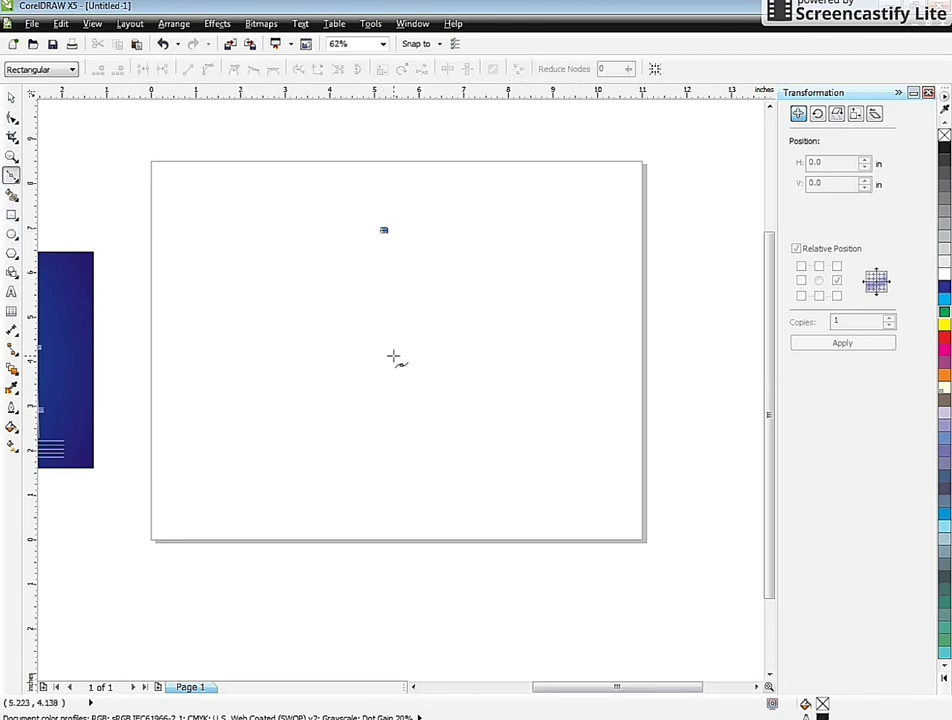
pyautogui.click(383, 362)
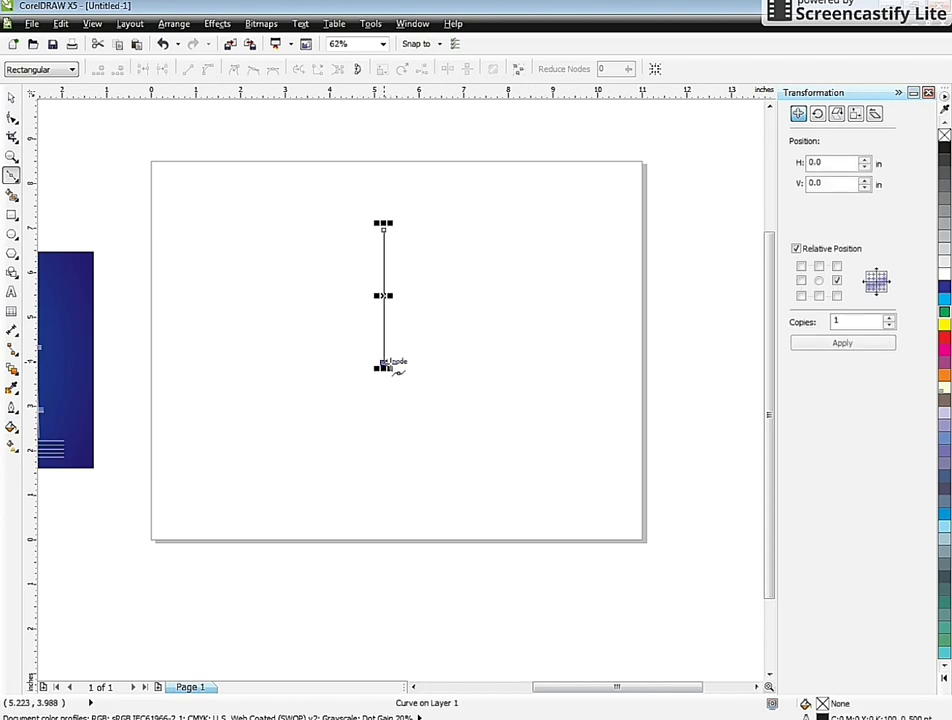
pyautogui.click(11, 118)
pyautogui.moveTo(385, 364); pyautogui.dragTo(326, 363)
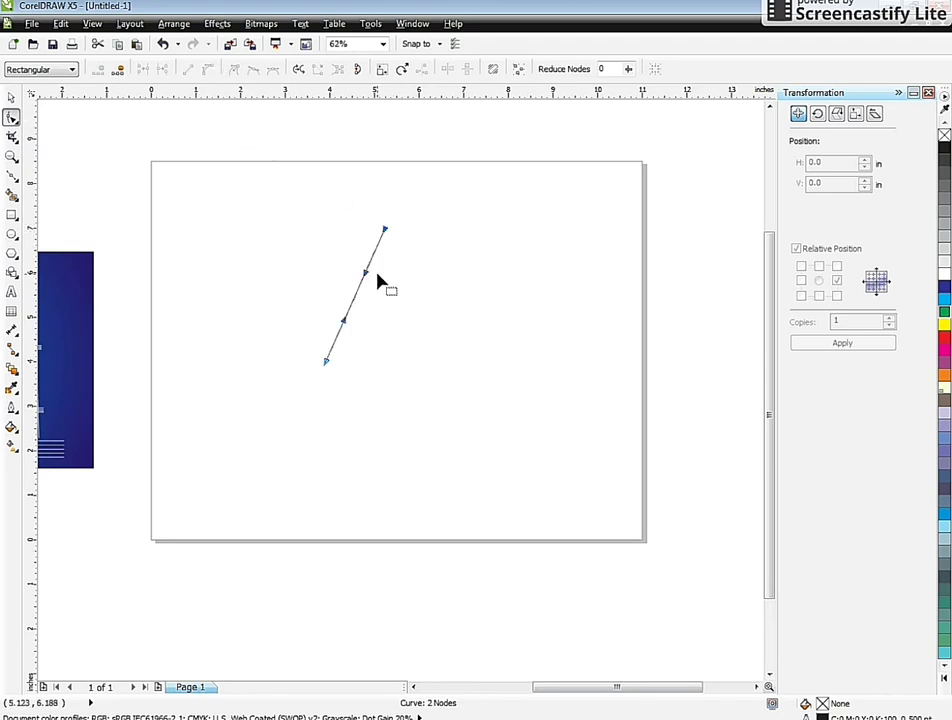
pyautogui.moveTo(357, 301); pyautogui.dragTo(366, 272)
pyautogui.click(305, 291)
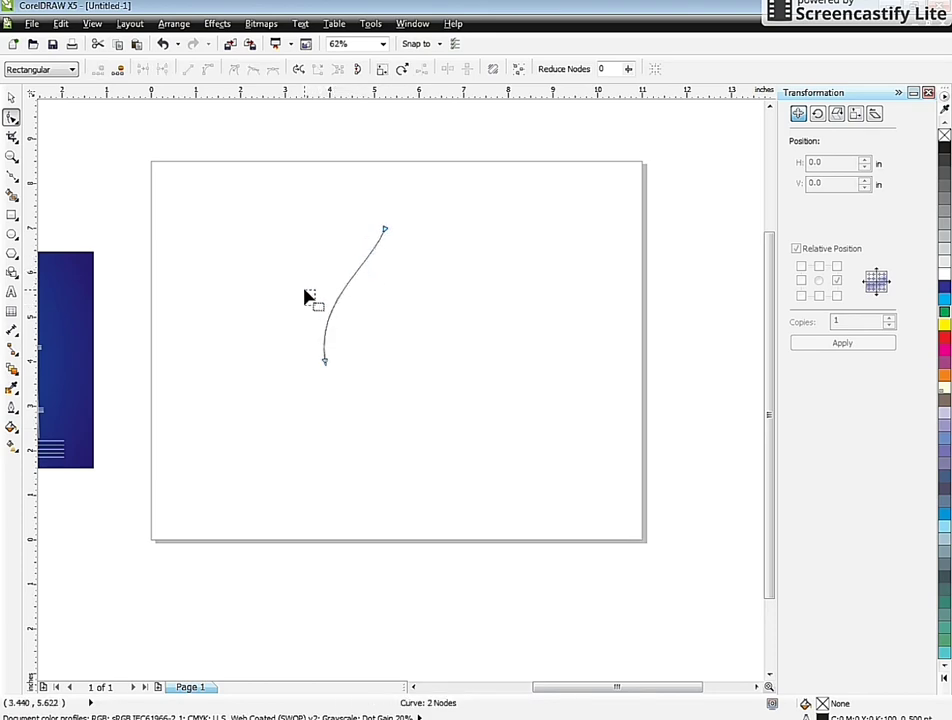
# Refine the half-dome curve's lower end node and control handles into a fuller profile about 1.53 in wide and 2.98 in high
pyautogui.scroll(1, 334, 324)
pyautogui.click(316, 381)
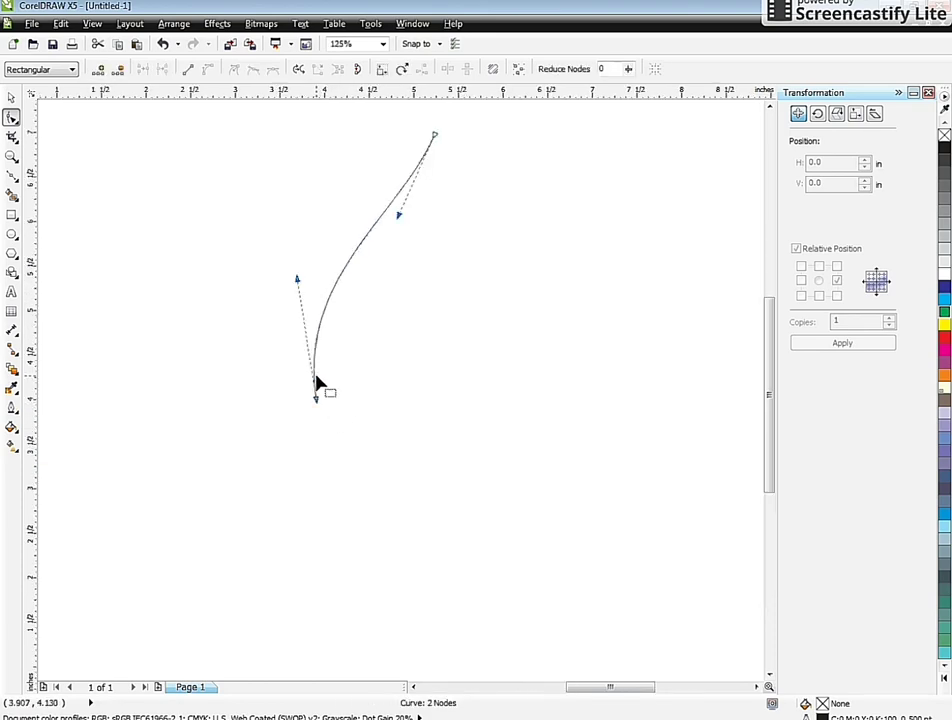
pyautogui.moveTo(293, 281); pyautogui.dragTo(283, 224)
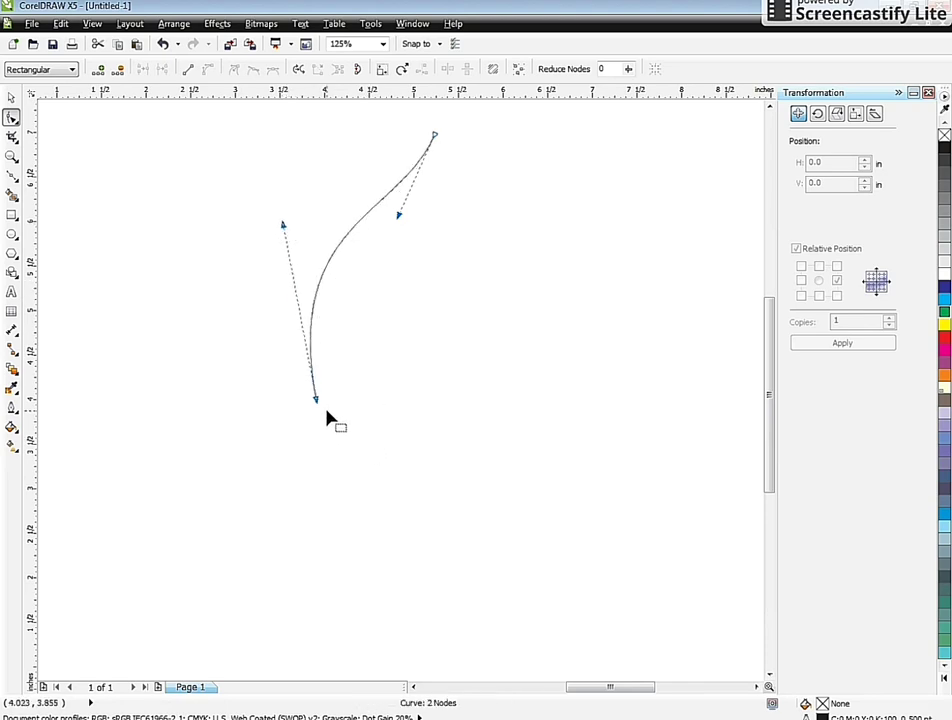
pyautogui.moveTo(317, 400); pyautogui.dragTo(306, 402)
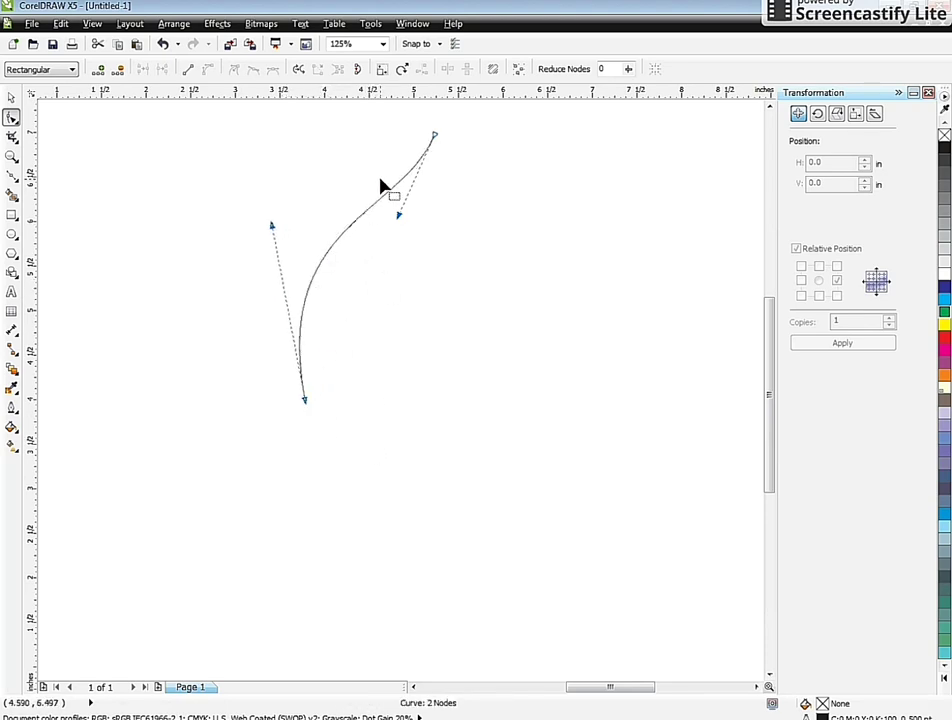
pyautogui.moveTo(398, 214); pyautogui.dragTo(409, 194)
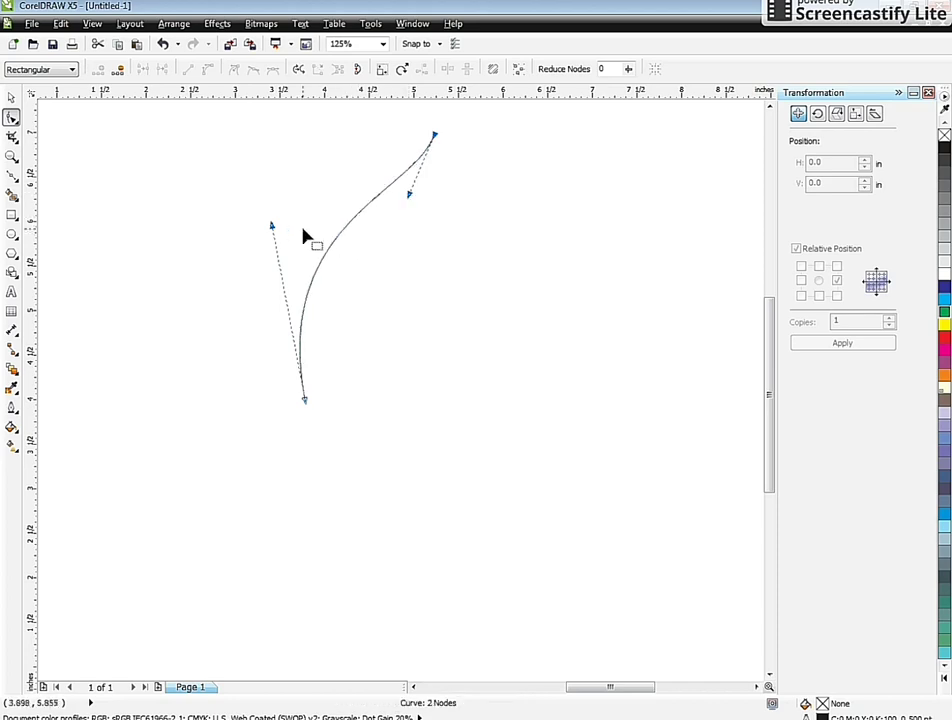
pyautogui.moveTo(272, 227); pyautogui.dragTo(263, 213)
pyautogui.scroll(-1, 404, 336)
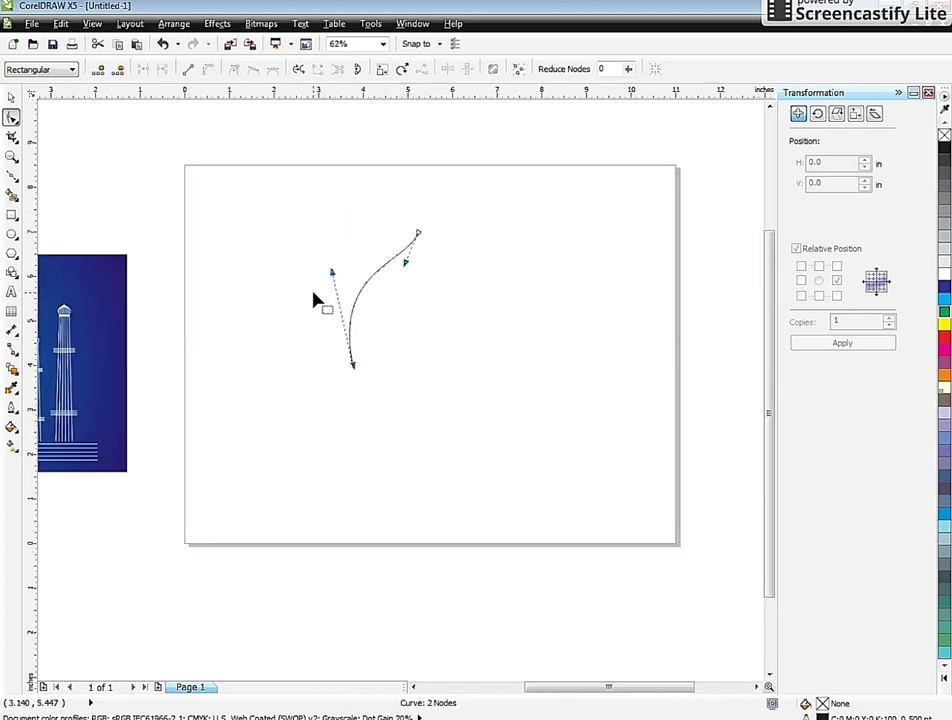
# Mirror a copy of the half-dome curve to its right and pull the copy's lower end outward by about 0.25 in
pyautogui.click(12, 98)
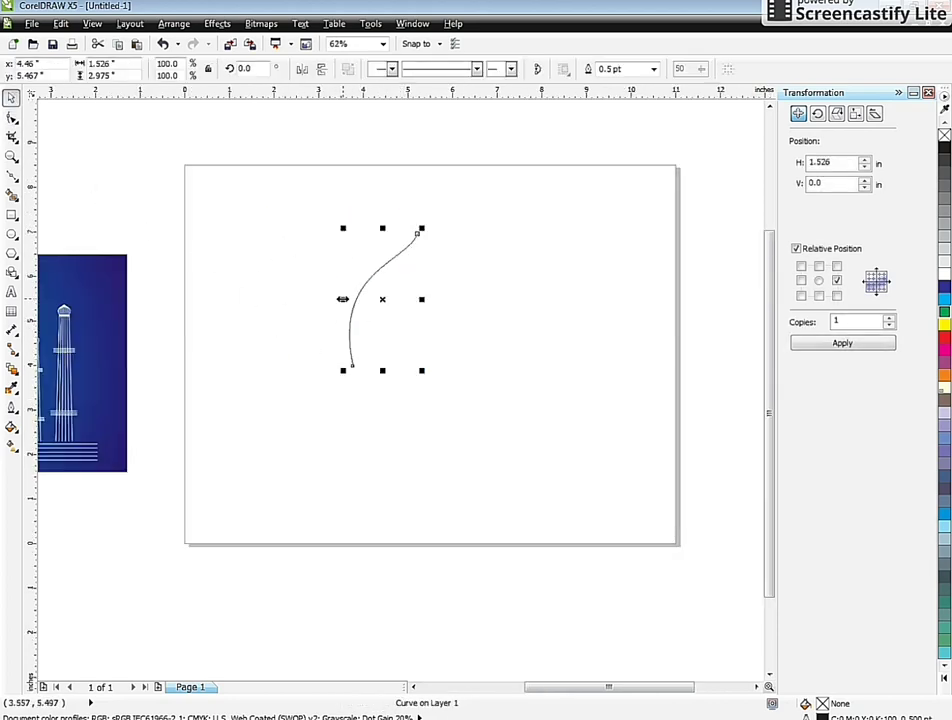
pyautogui.moveTo(342, 299); pyautogui.dragTo(467, 308)
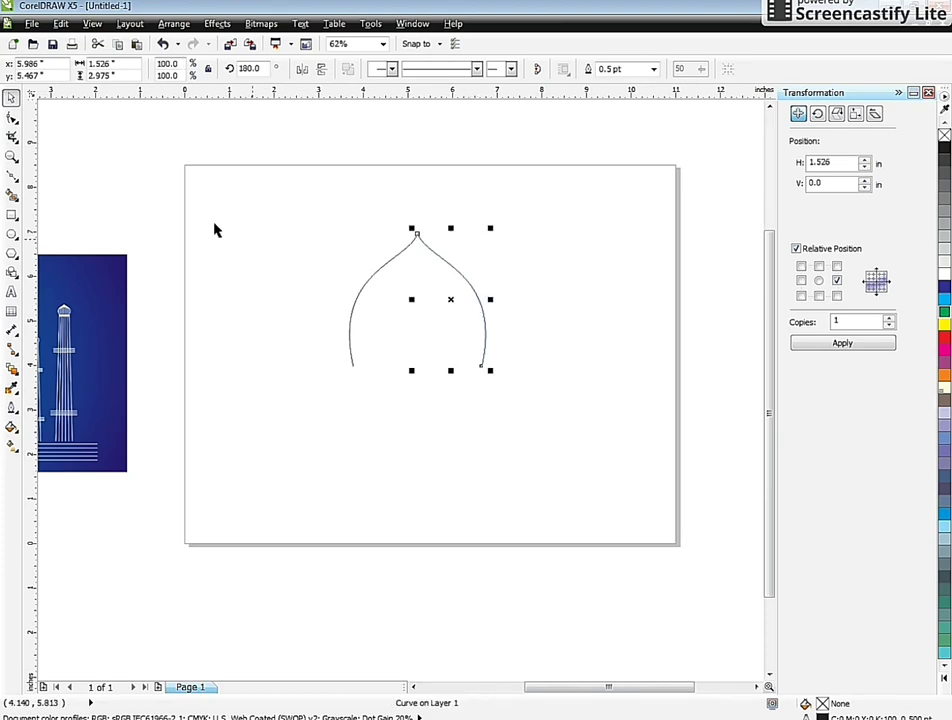
pyautogui.click(12, 117)
pyautogui.click(482, 367)
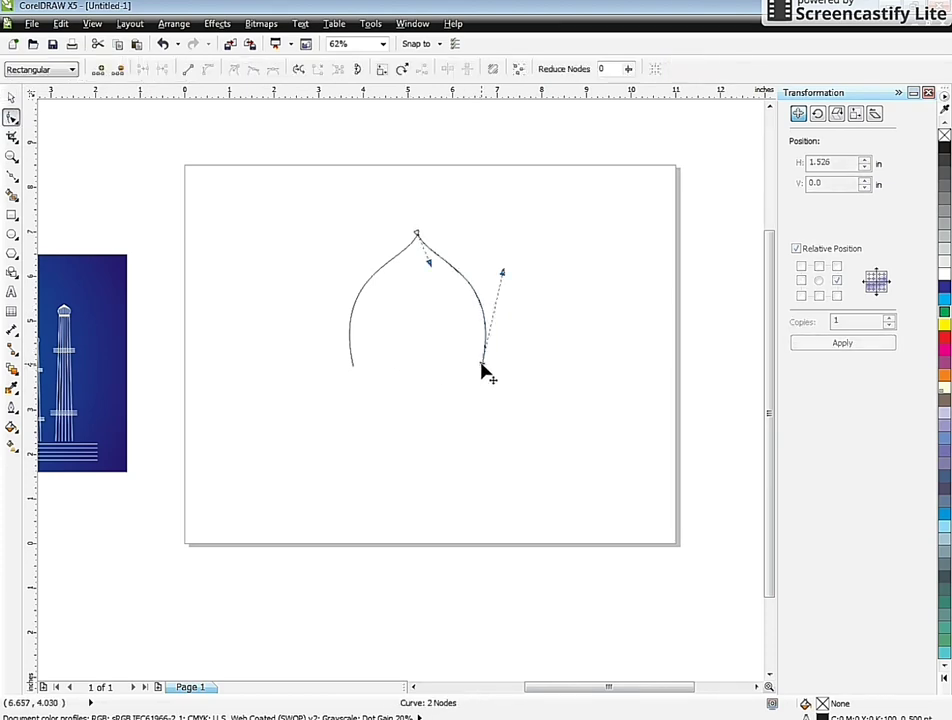
pyautogui.moveTo(482, 367); pyautogui.dragTo(494, 365)
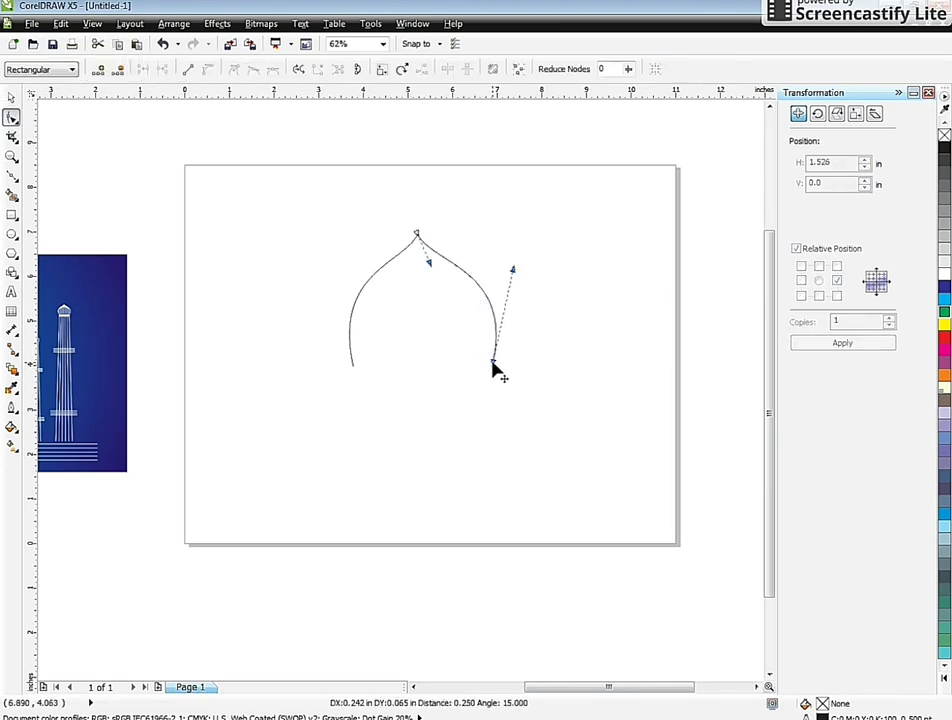
# Delete the narrower left half curve and replace it with a mirrored copy of the widened right half
pyautogui.click(352, 366)
pyautogui.moveTo(352, 365); pyautogui.dragTo(340, 371)
pyautogui.press('Delete')
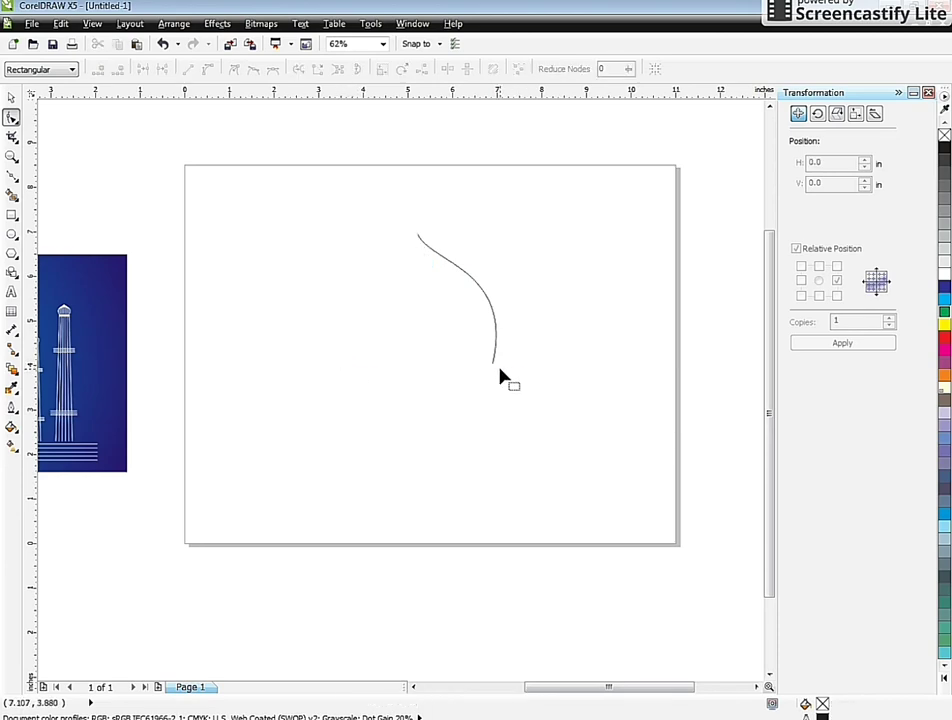
pyautogui.click(12, 97)
pyautogui.click(488, 303)
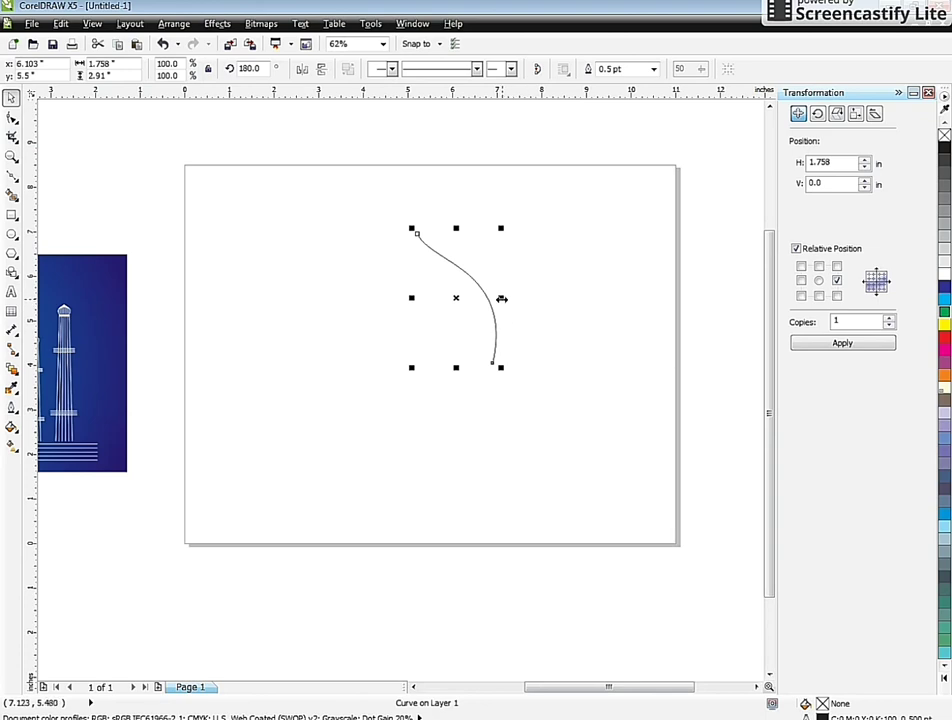
pyautogui.moveTo(501, 298); pyautogui.dragTo(363, 291)
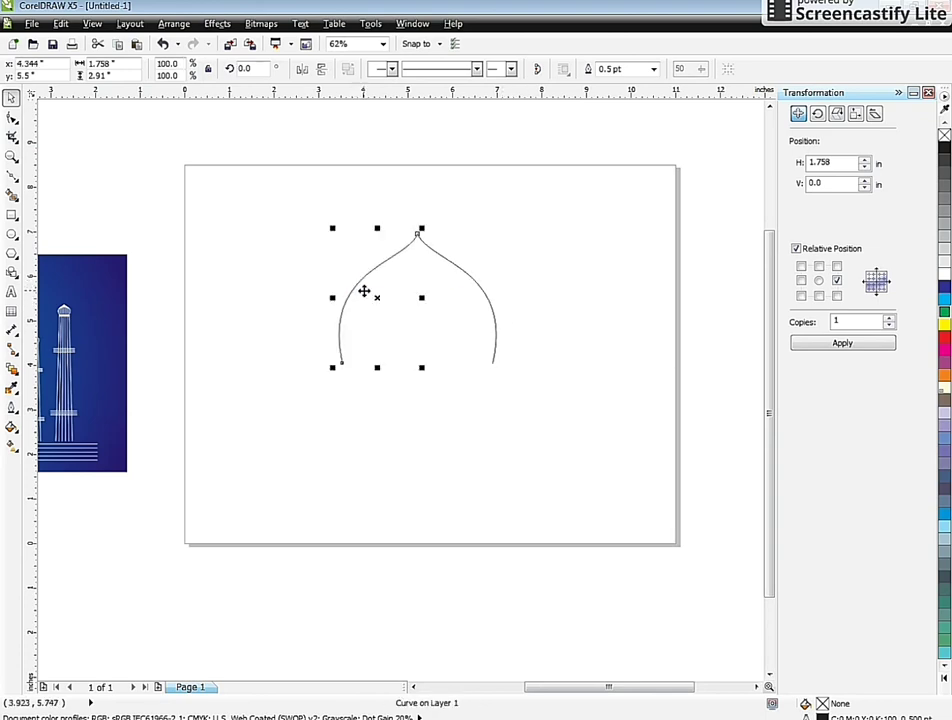
# Blend the left and right dome curves with 25 steps
pyautogui.click(12, 370)
pyautogui.moveTo(346, 323); pyautogui.dragTo(483, 321)
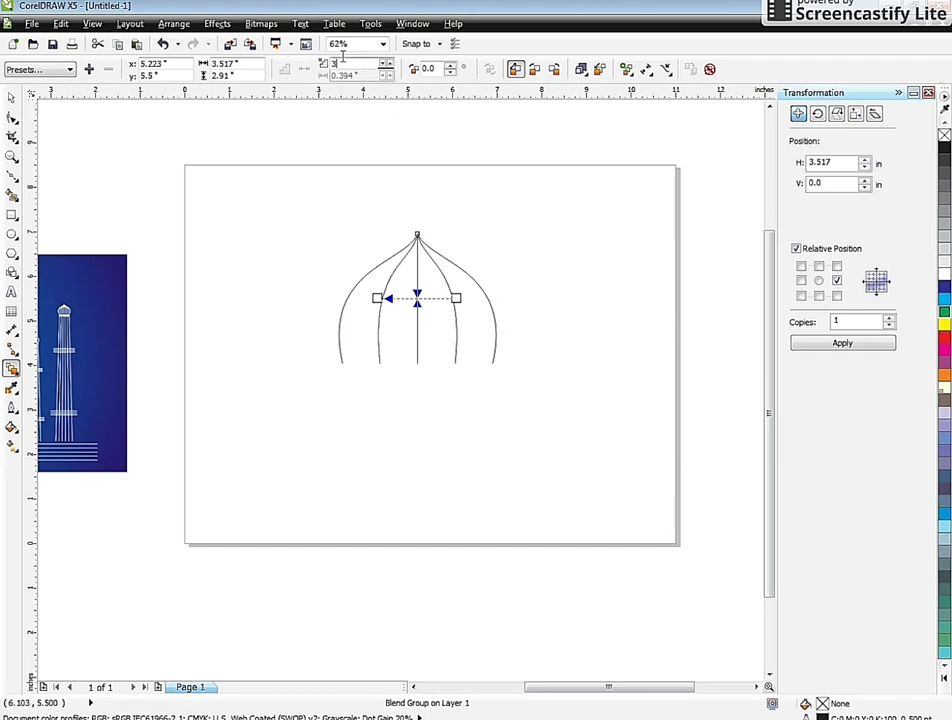
pyautogui.press('Return')
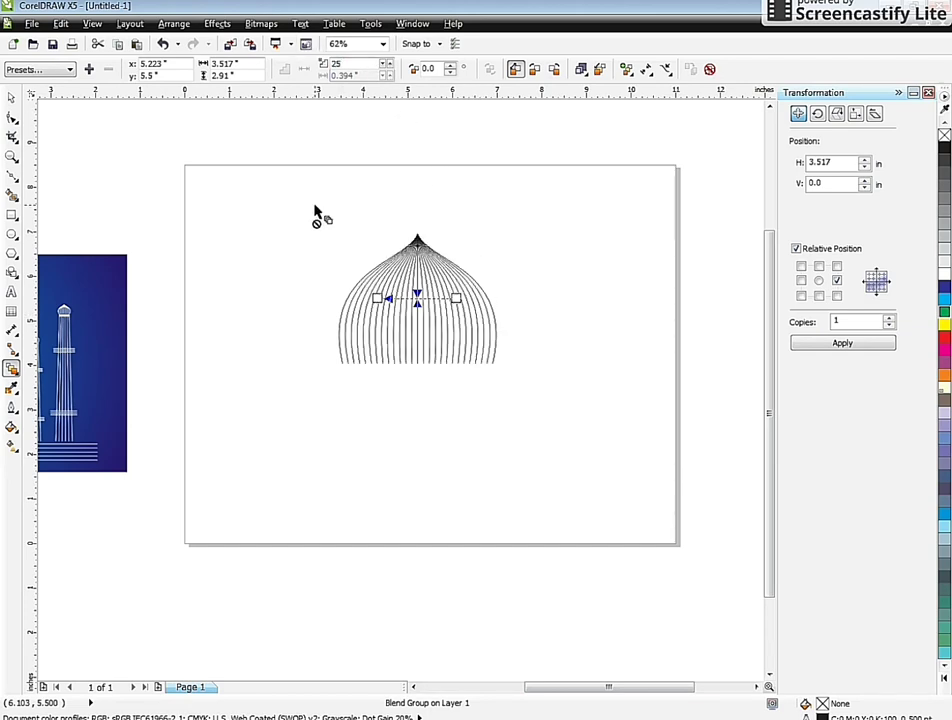
pyautogui.click(10, 99)
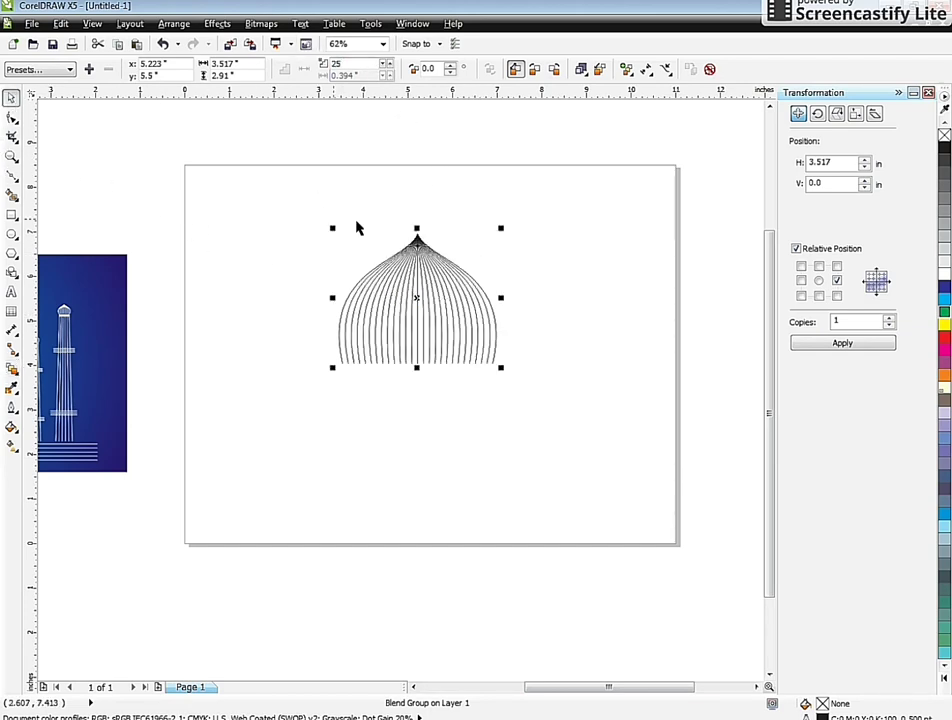
pyautogui.click(357, 222)
# Draw a horizontal line about 3.37 in long across the dome's open base and nudge it slightly below the curve ends
pyautogui.scroll(1, 436, 356)
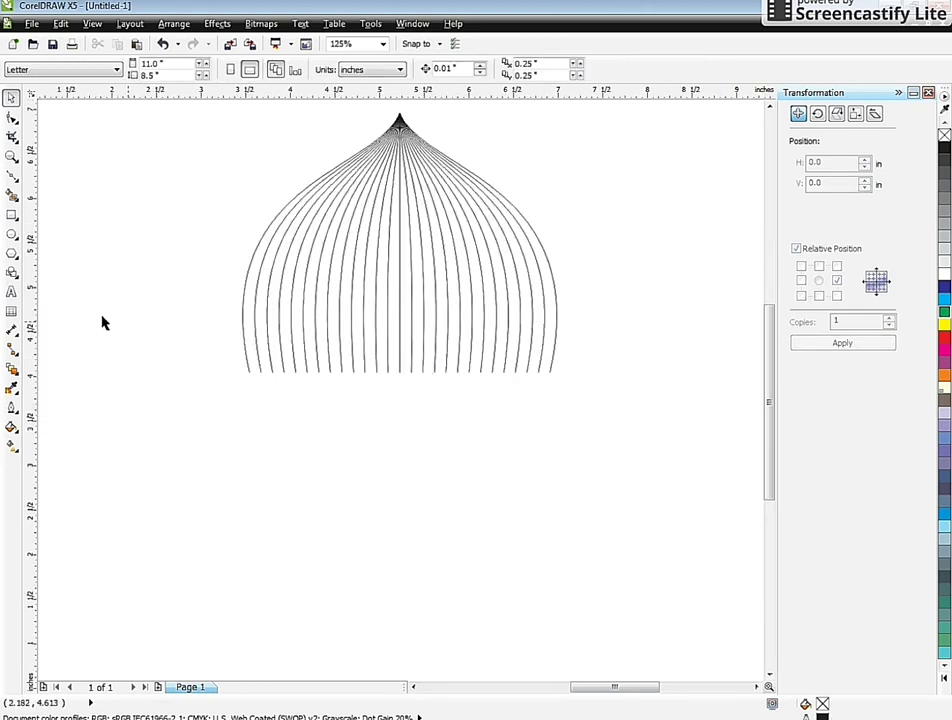
pyautogui.click(12, 175)
pyautogui.click(247, 372)
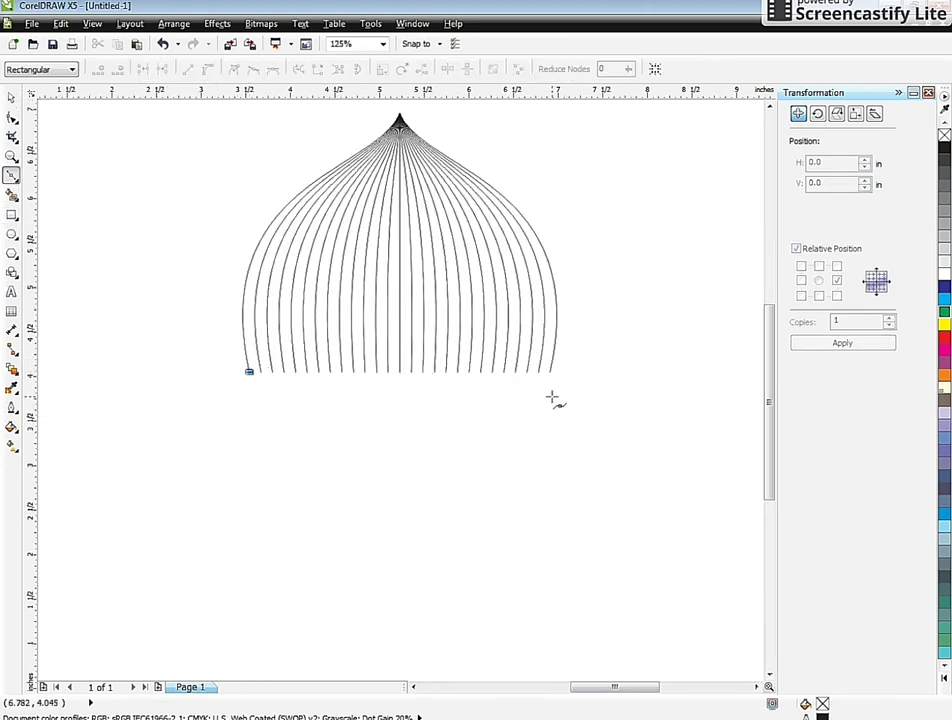
pyautogui.click(552, 372)
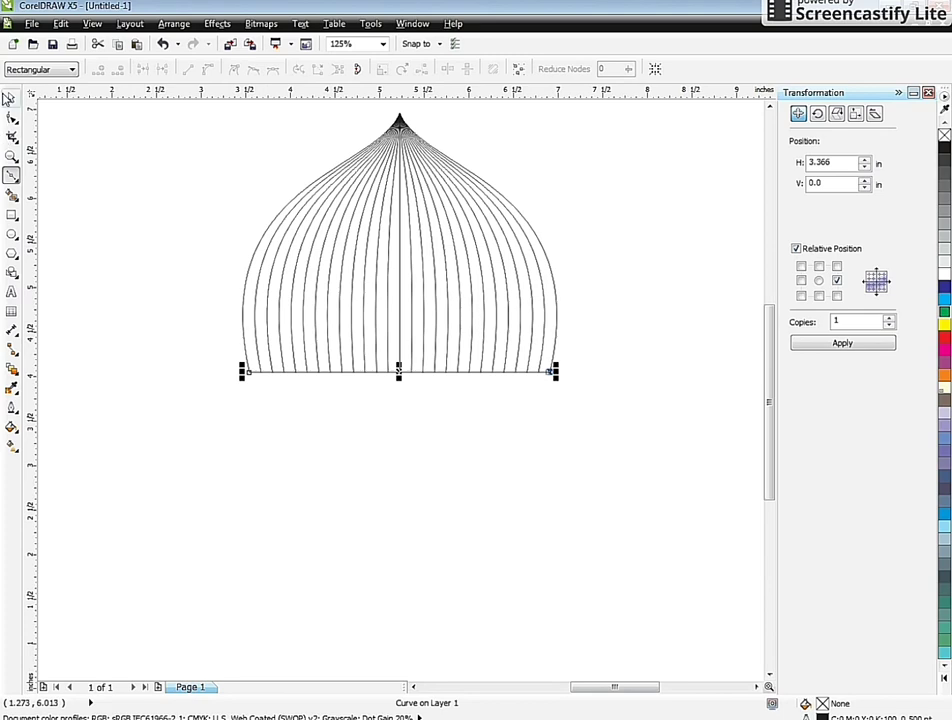
pyautogui.click(8, 98)
pyautogui.press('Down')
pyautogui.press('Down')
pyautogui.press('Down')
pyautogui.press('Down')
pyautogui.press('Down')
pyautogui.press('Down')
pyautogui.press('Down')
pyautogui.press('Down')
pyautogui.press('Down')
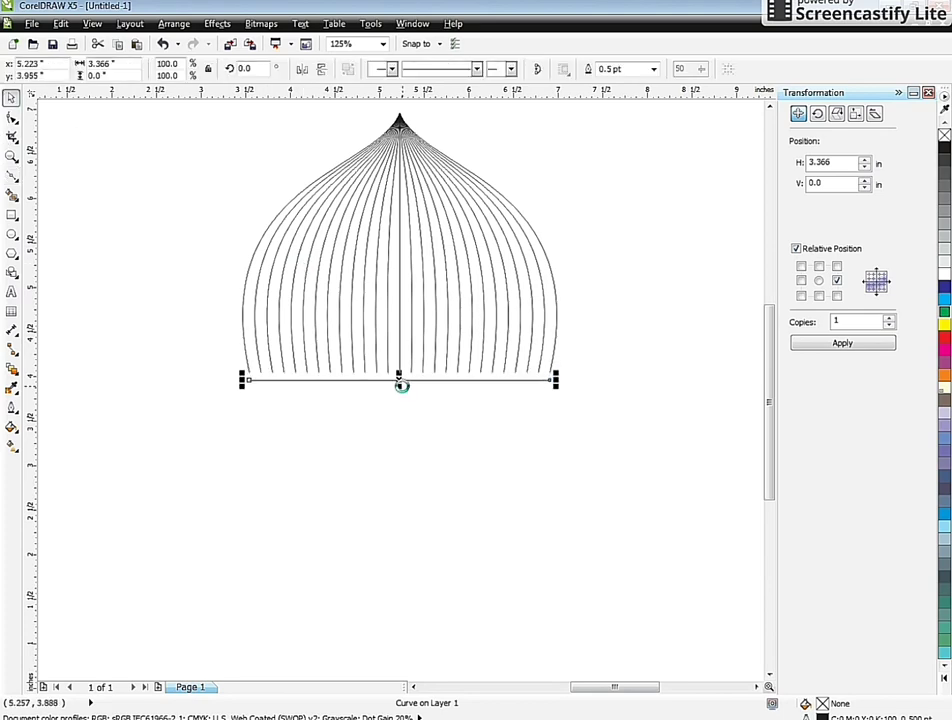
# Copy the base line straight down and adjust the copy to about 0.29 in below the original
pyautogui.moveTo(401, 385); pyautogui.dragTo(414, 499)
pyautogui.scroll(4, 406, 388)
pyautogui.scroll(-4, 414, 499)
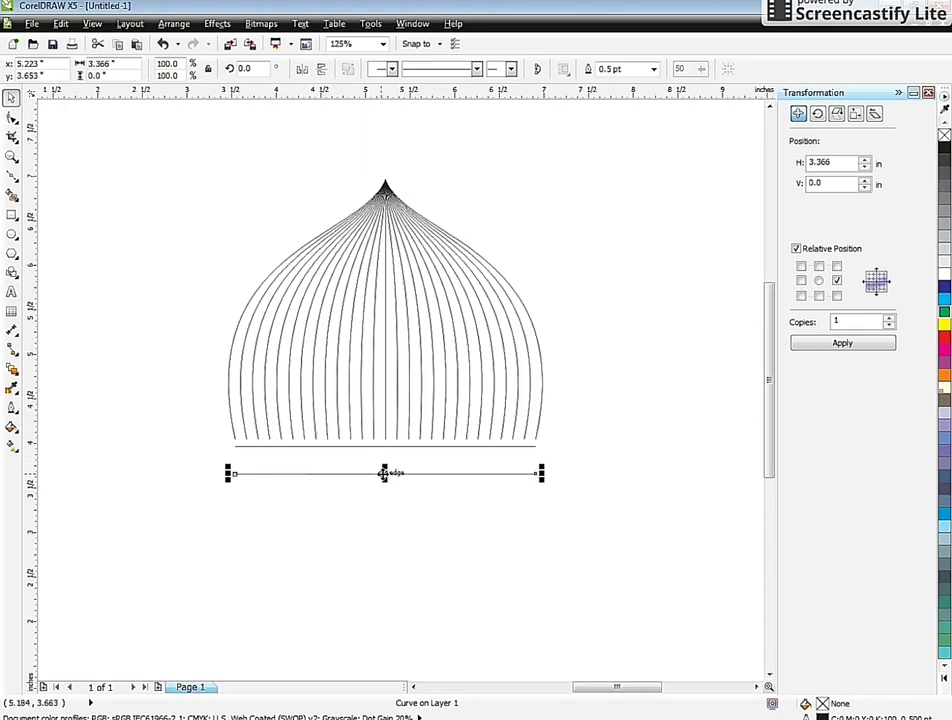
pyautogui.scroll(4, 388, 466)
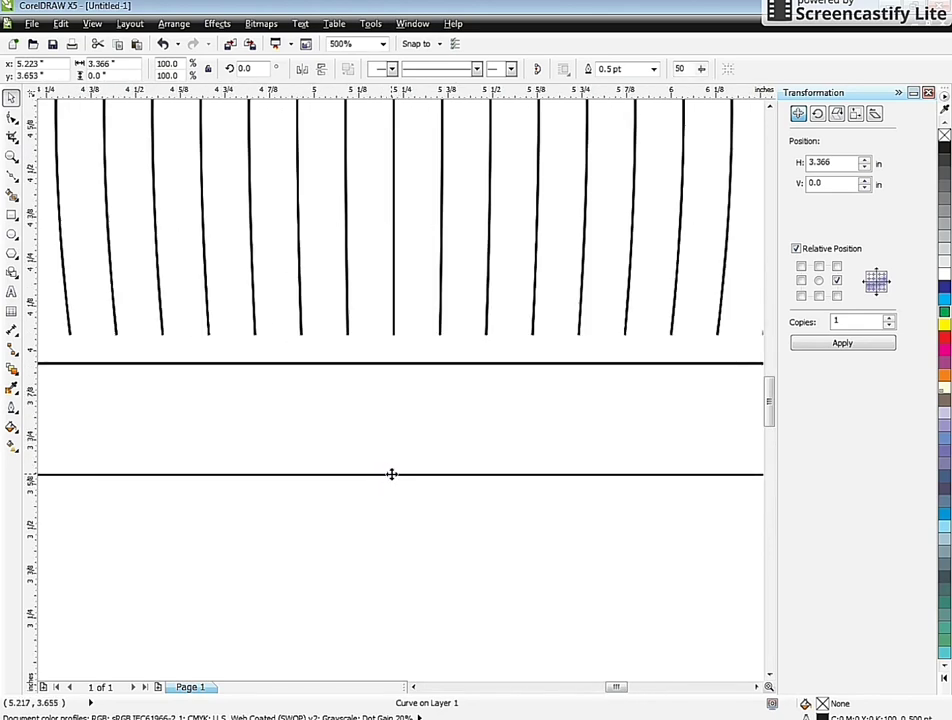
pyautogui.moveTo(391, 474); pyautogui.dragTo(391, 429)
# Blend the two horizontal base lines with 3 steps
pyautogui.click(11, 370)
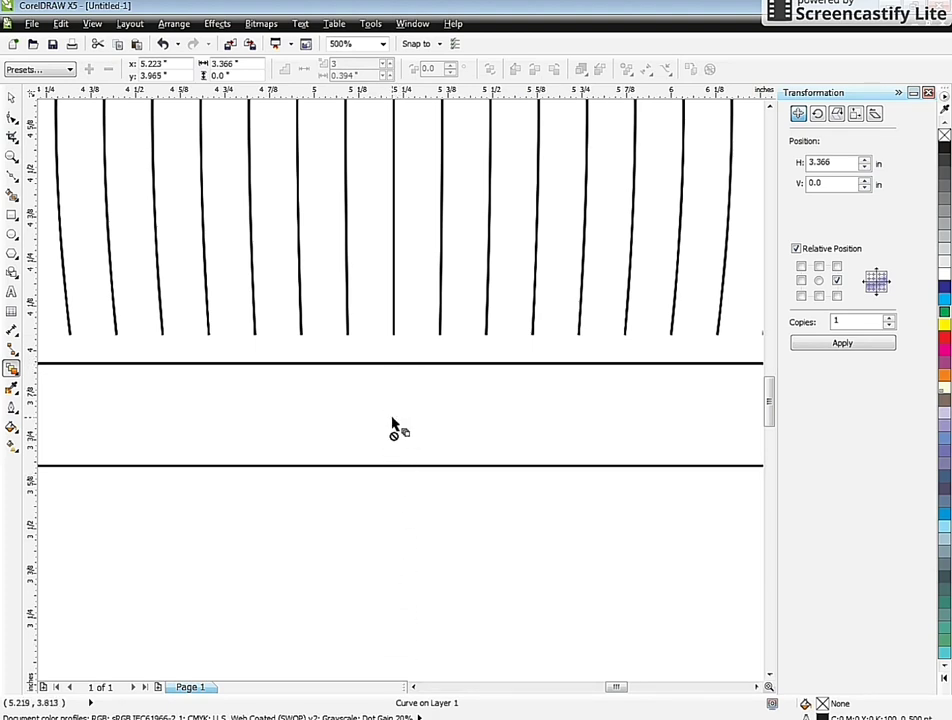
pyautogui.scroll(-4, 391, 429)
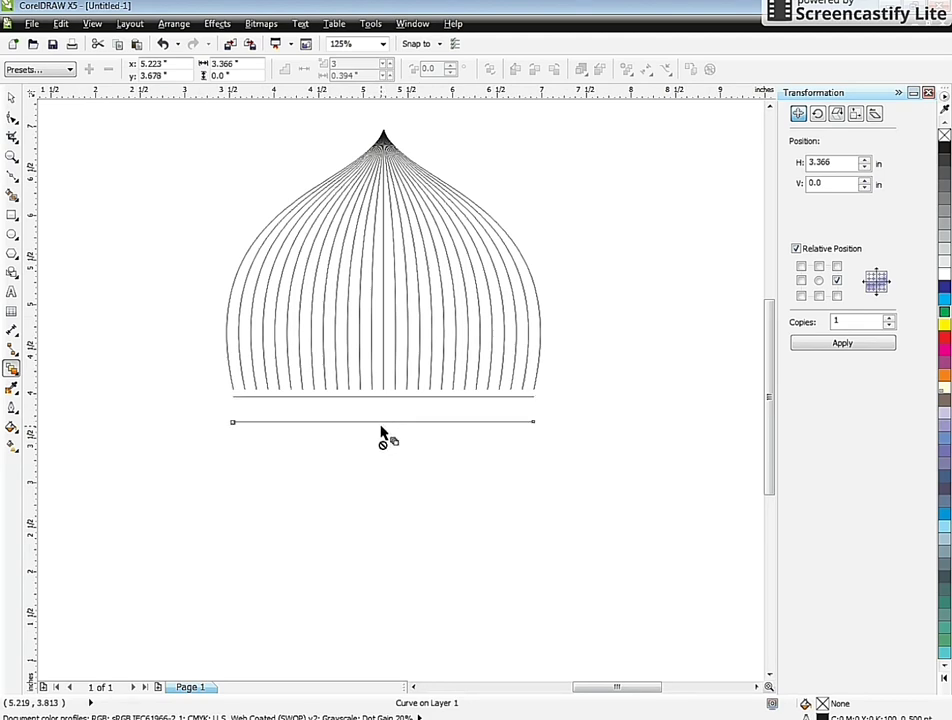
pyautogui.click(381, 418)
pyautogui.moveTo(380, 422); pyautogui.dragTo(380, 399)
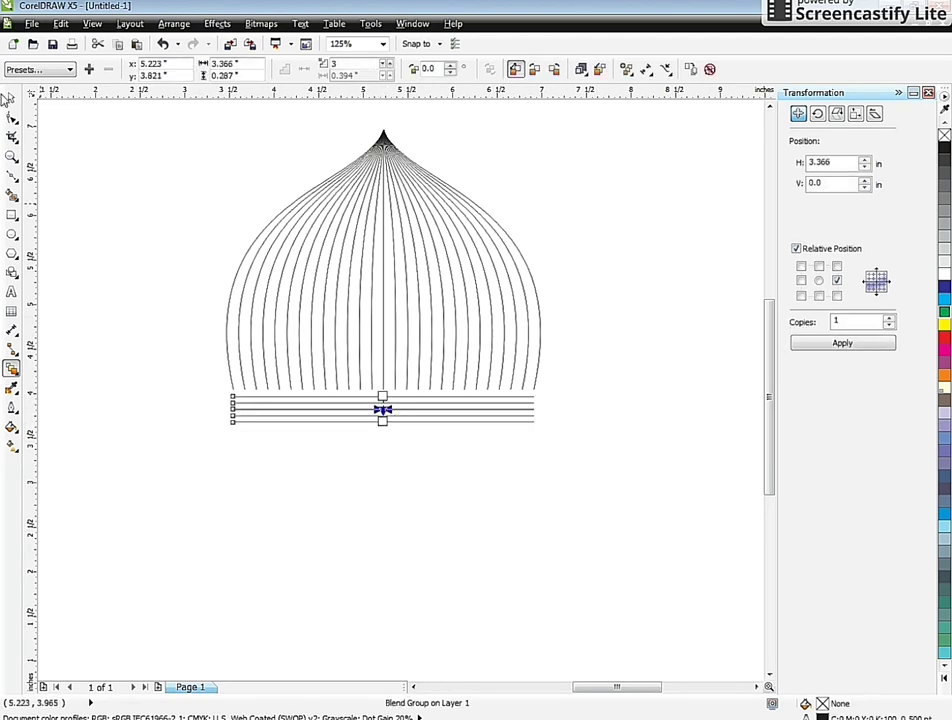
pyautogui.press('space')
# Reduce the height of the blended base lines to about 0.24 in
pyautogui.scroll(4, 370, 431)
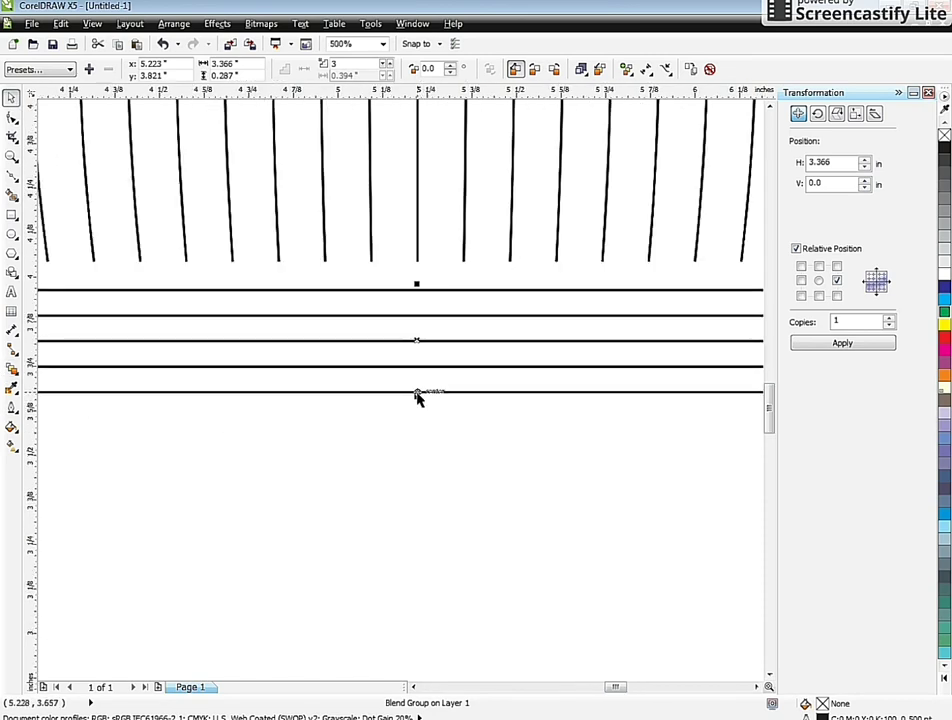
pyautogui.scroll(-6, 418, 390)
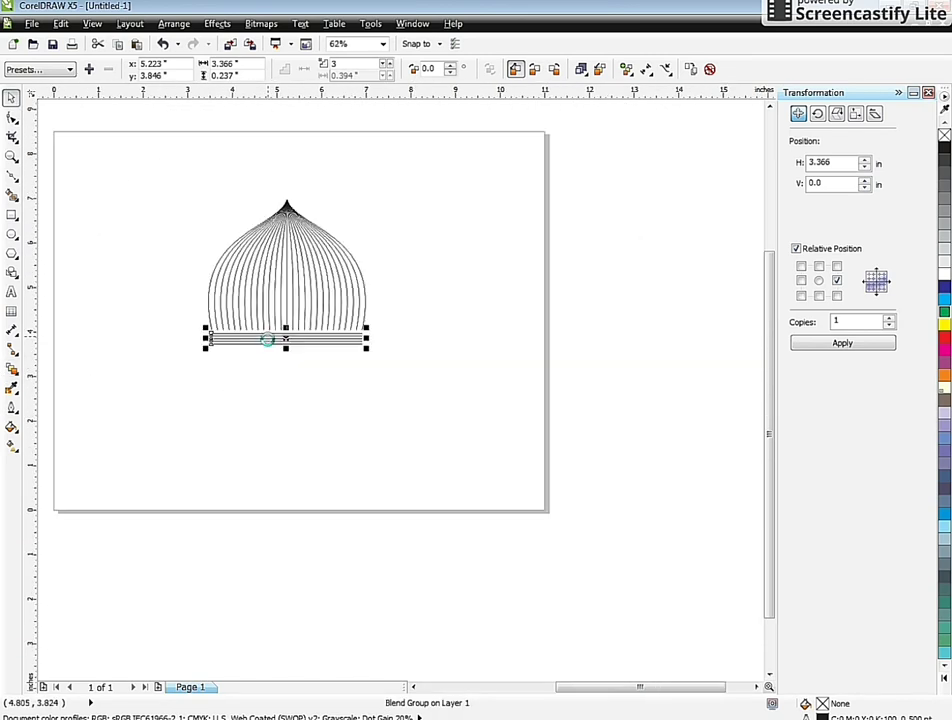
pyautogui.click(265, 352)
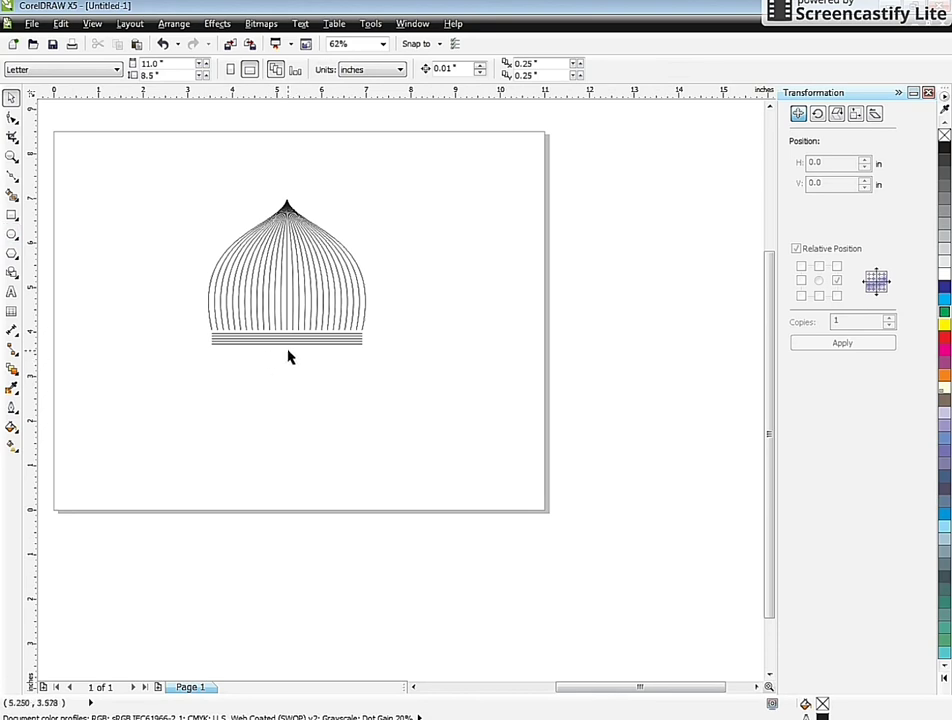
# Try to widen the blended base lines to the dome's full width
pyautogui.click(290, 342)
pyautogui.scroll(4, 305, 345)
pyautogui.moveTo(507, 329)
pyautogui.mouseDown()
pyautogui.moveTo(516, 327)
pyautogui.moveTo(506, 334)
pyautogui.mouseUp()
pyautogui.press('Escape')
pyautogui.scroll(-2, 415, 355)
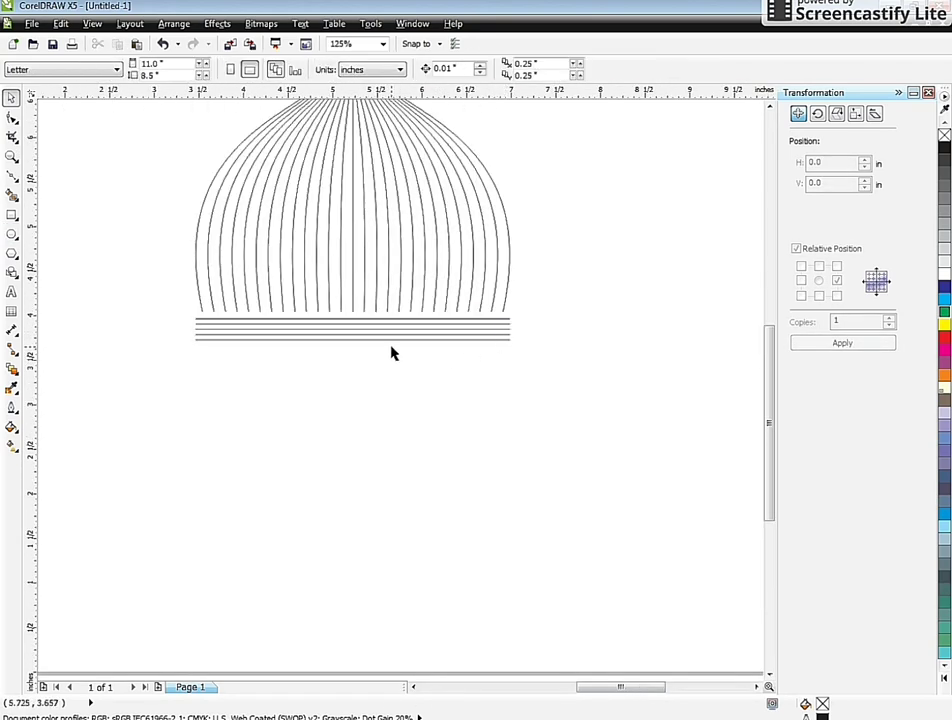
pyautogui.click(332, 320)
pyautogui.hotkey('ctrl', 'z')
# Draw a rectangle about 3.37 in wide and 3.12 in high directly beneath the base lines, matching their width
pyautogui.click(12, 214)
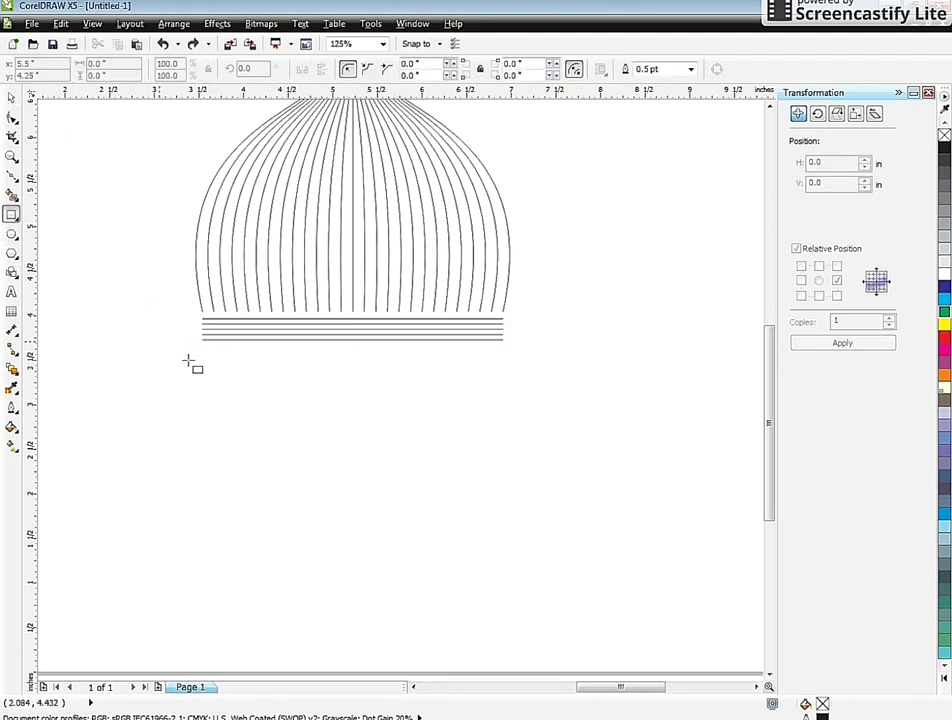
pyautogui.moveTo(202, 340); pyautogui.dragTo(505, 619)
pyautogui.scroll(-3, 427, 453)
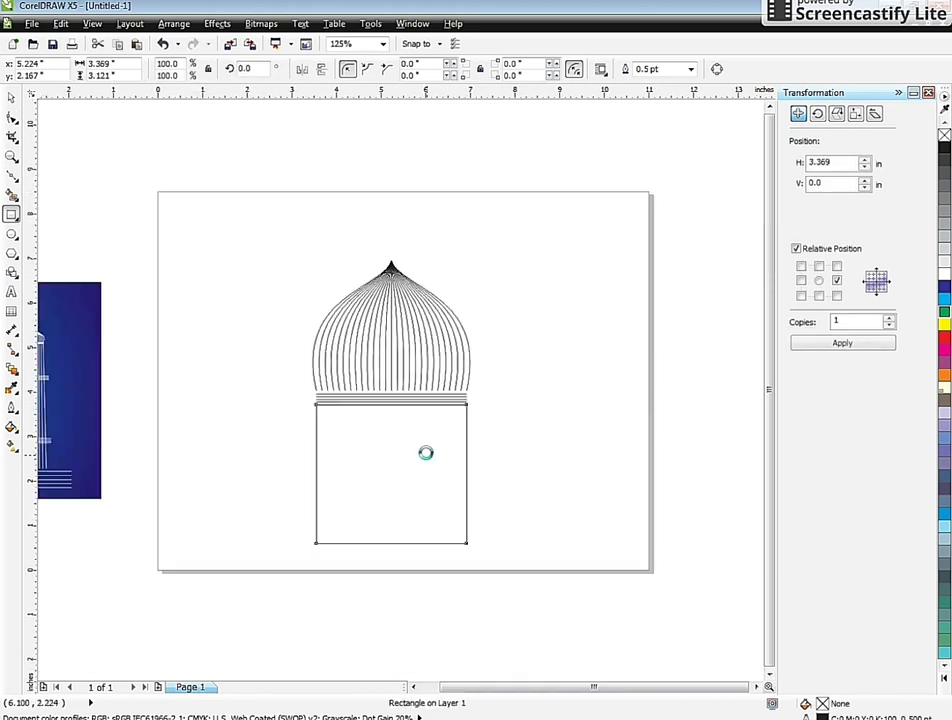
# Narrow the rectangle beneath the base lines symmetrically to about 3.28 in wide
pyautogui.scroll(3, 463, 489)
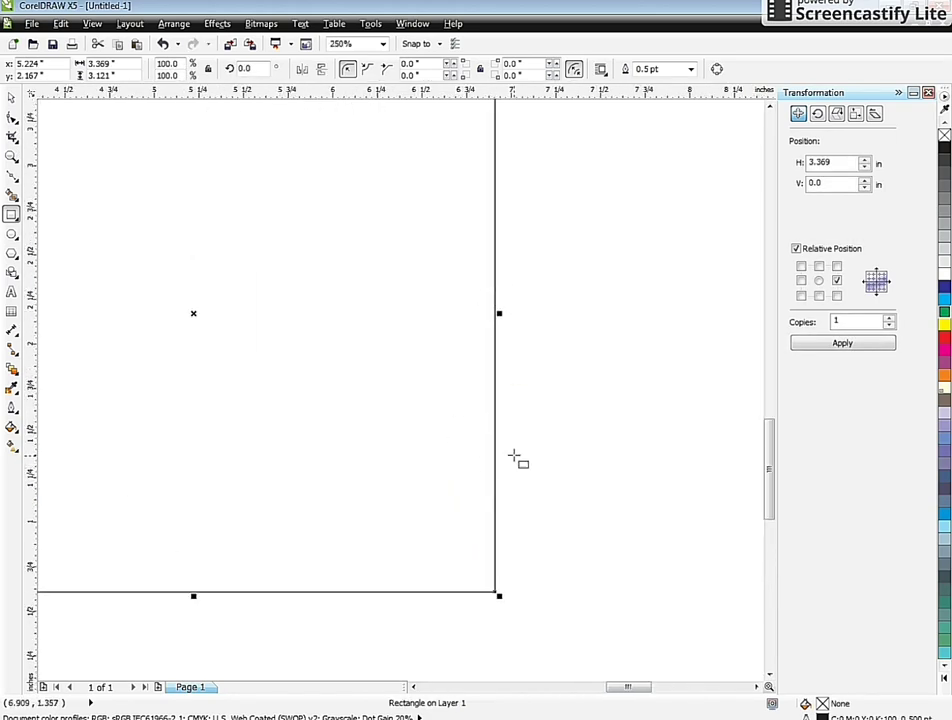
pyautogui.scroll(-2, 516, 458)
pyautogui.scroll(-1, 548, 430)
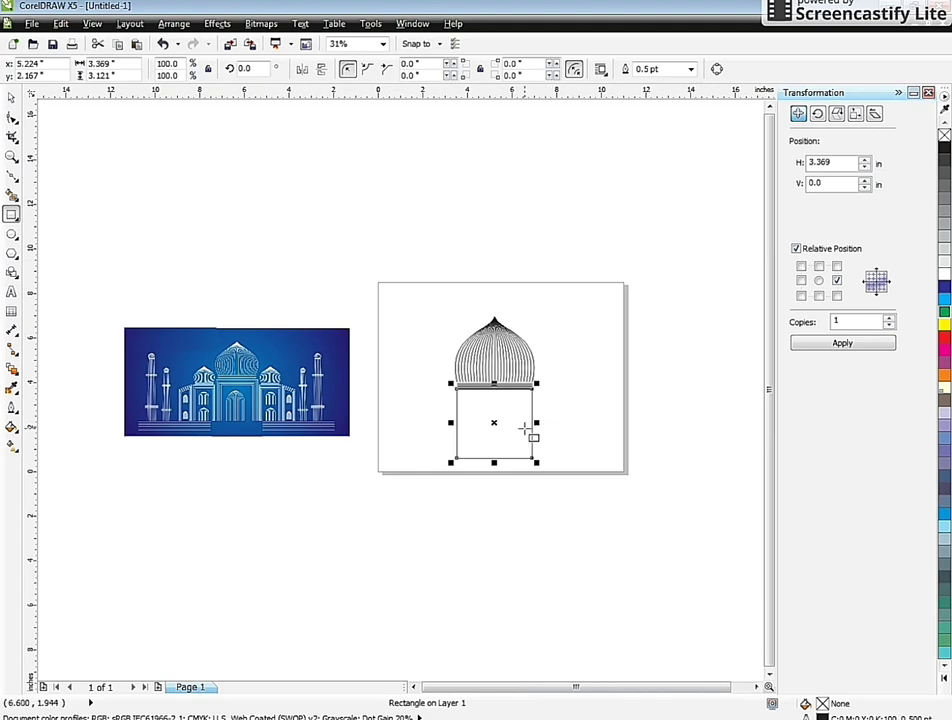
pyautogui.scroll(3, 524, 428)
pyautogui.moveTo(590, 392)
pyautogui.mouseDown()
pyautogui.moveTo(569, 393)
pyautogui.moveTo(582, 397)
pyautogui.mouseUp()
pyautogui.scroll(-2, 590, 395)
pyautogui.scroll(-1, 595, 394)
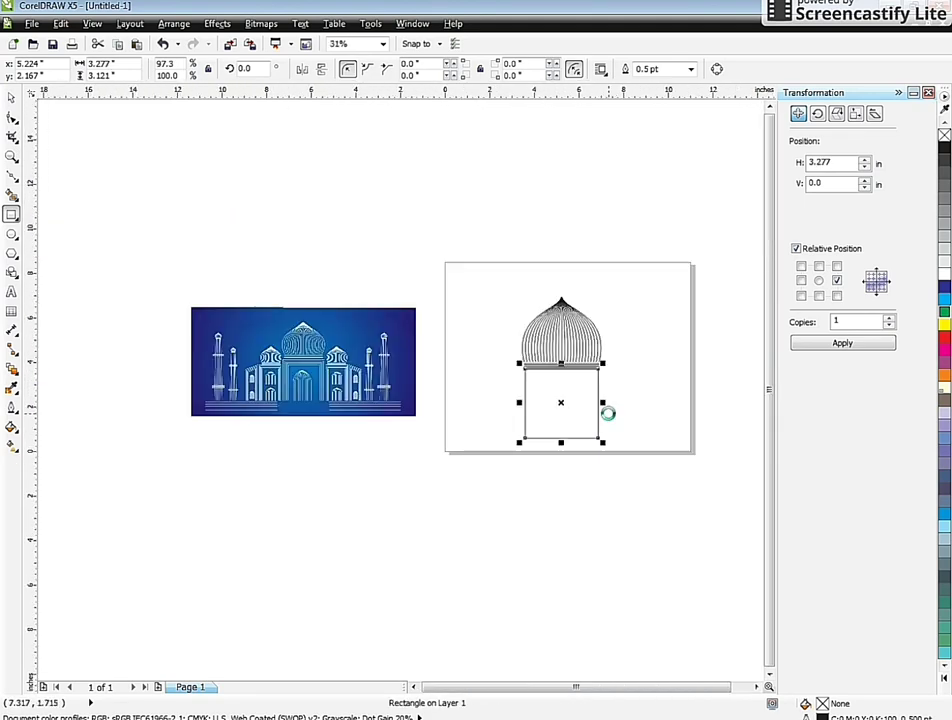
# Resize the rectangle symmetrically to about 3.41 in wide and position it just beneath the base lines
pyautogui.scroll(2, 619, 416)
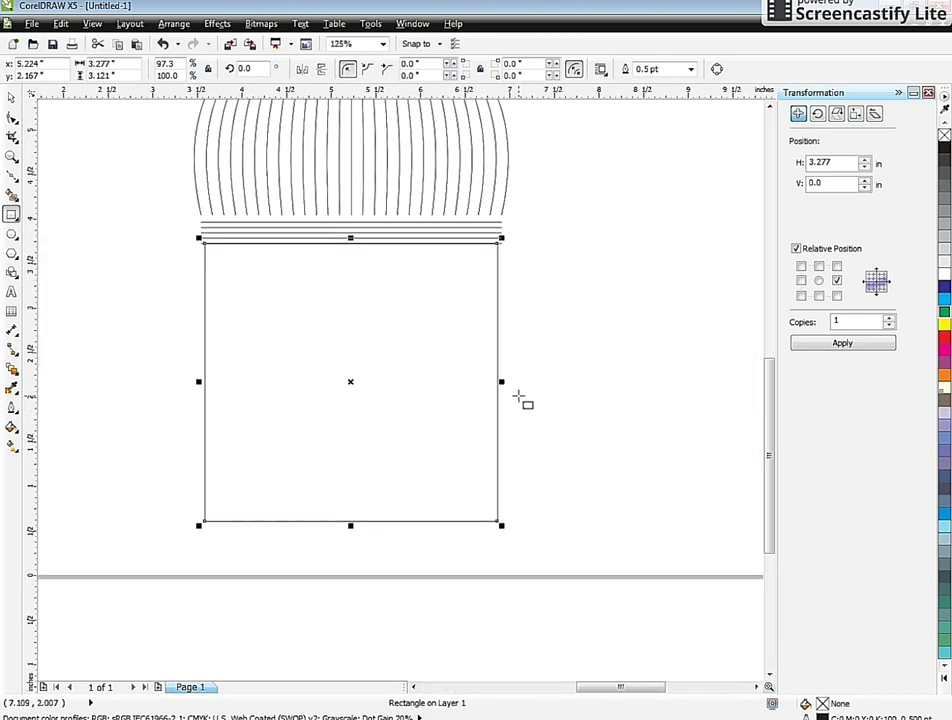
pyautogui.scroll(1, 519, 398)
pyautogui.moveTo(493, 371); pyautogui.dragTo(516, 372)
pyautogui.scroll(-2, 517, 372)
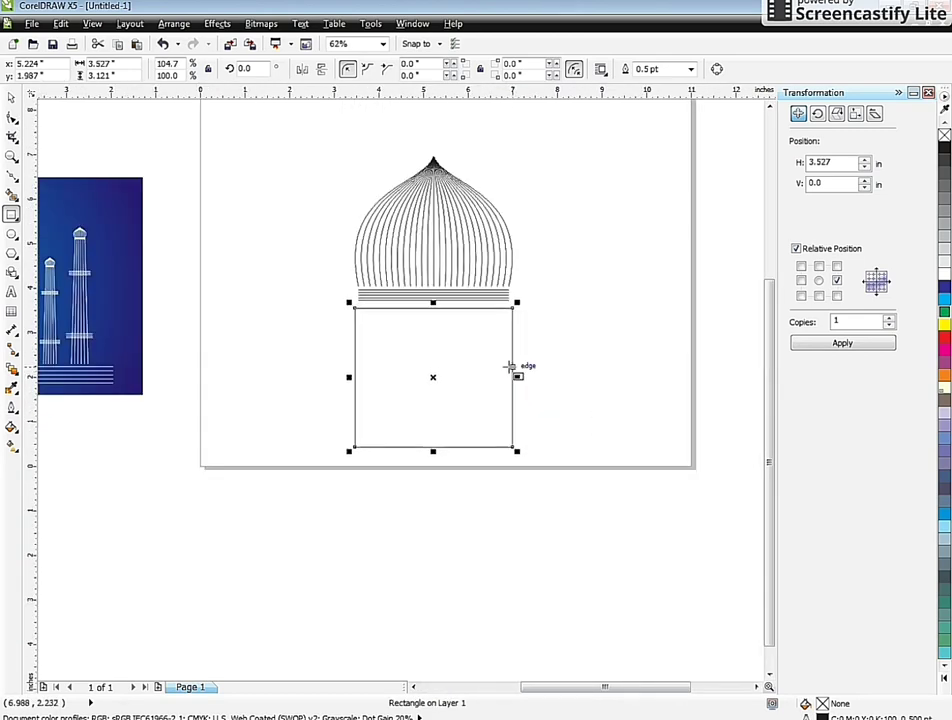
pyautogui.scroll(2, 499, 323)
pyautogui.press('Up')
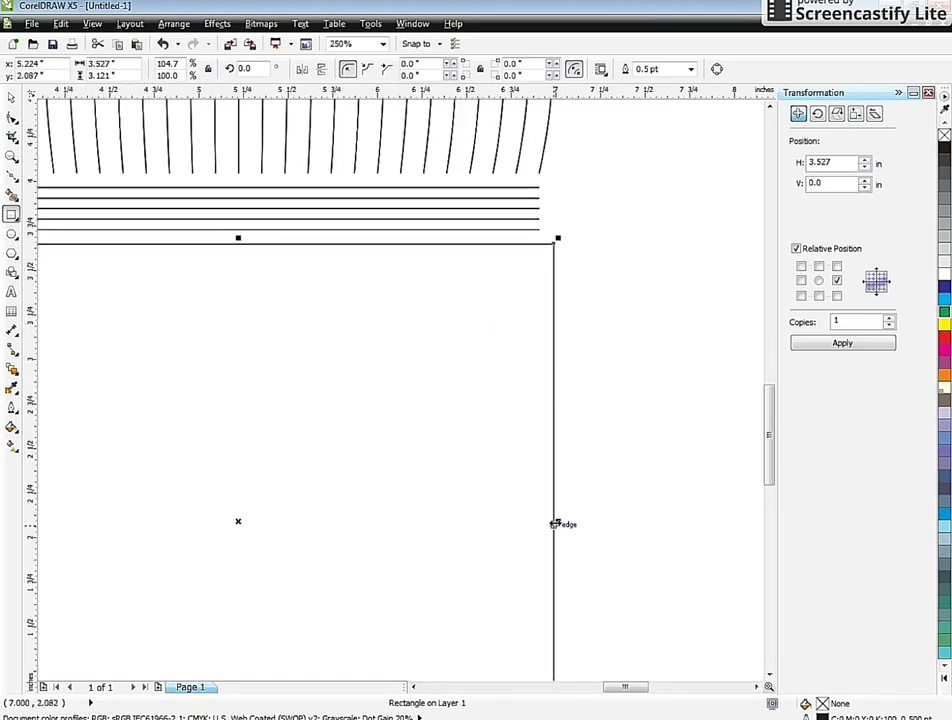
pyautogui.moveTo(560, 520); pyautogui.dragTo(548, 519)
pyautogui.scroll(-2, 548, 519)
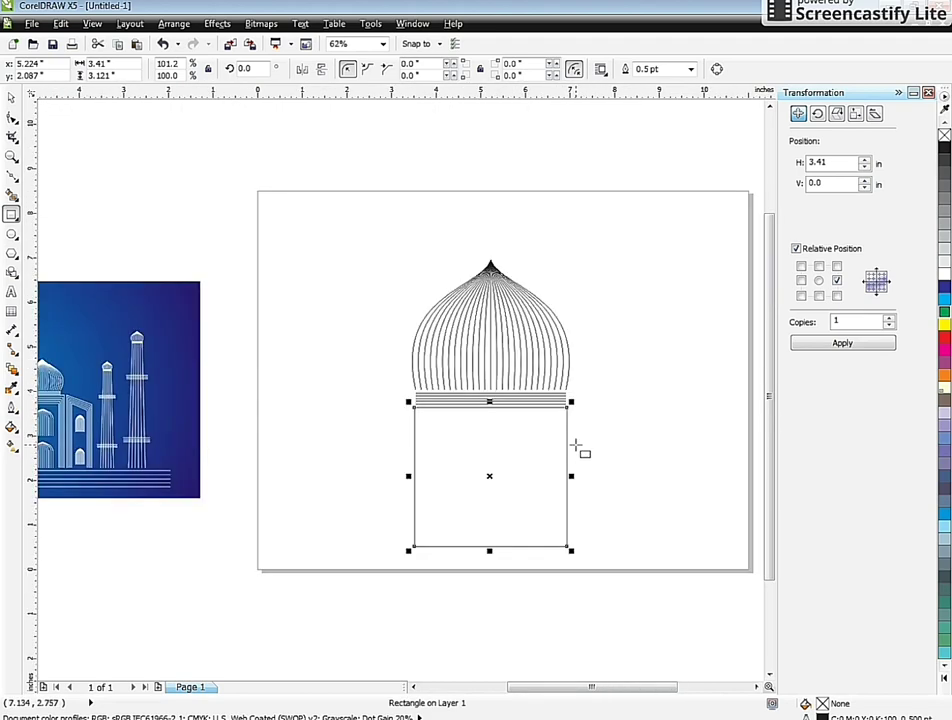
# Extend the rectangle's lower edge downward to make it about 3.39 in high, keeping its upper edge in place
pyautogui.press('Escape')
pyautogui.click(542, 520)
pyautogui.scroll(2, 494, 549)
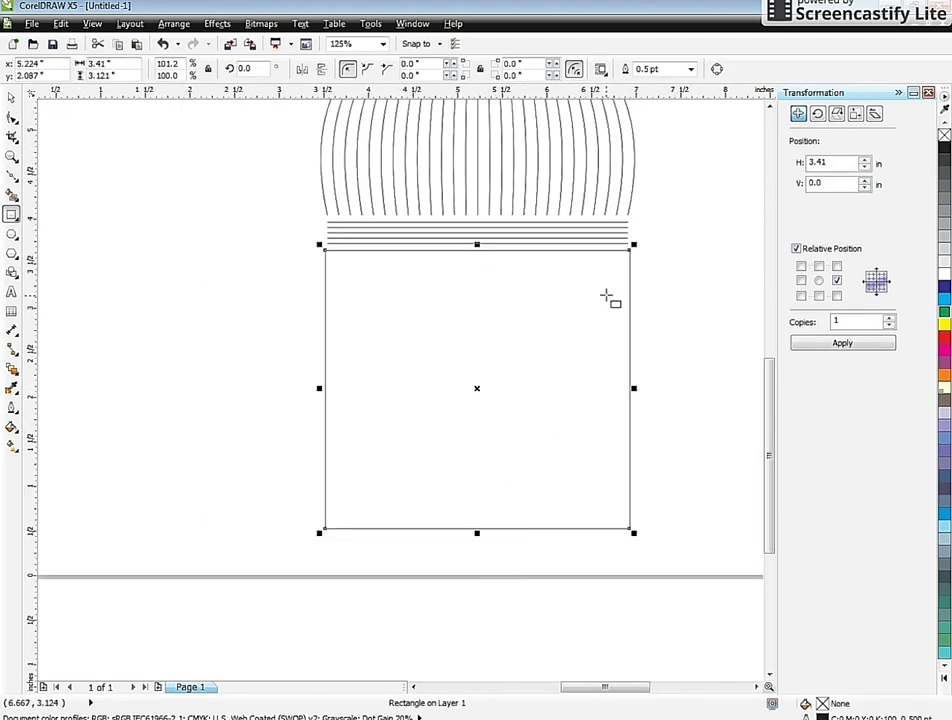
pyautogui.moveTo(477, 533); pyautogui.dragTo(477, 556)
pyautogui.moveTo(631, 244); pyautogui.dragTo(621, 287)
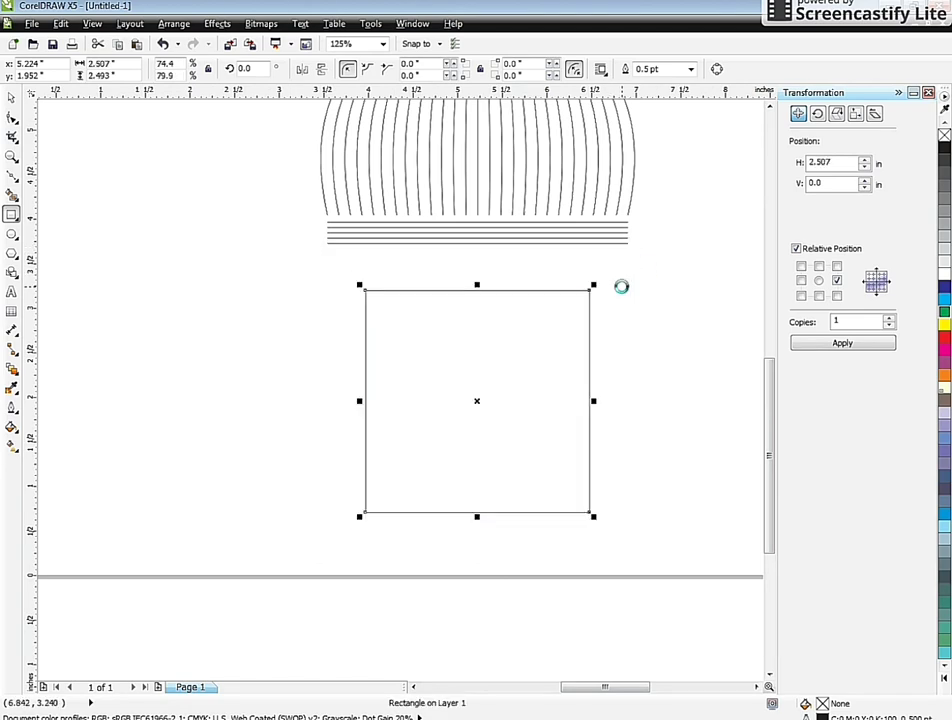
pyautogui.hotkey('ctrl', 'z')
# Convert the rectangle to curves and remove its lower segment to leave a three-sided door frame
pyautogui.click(12, 117)
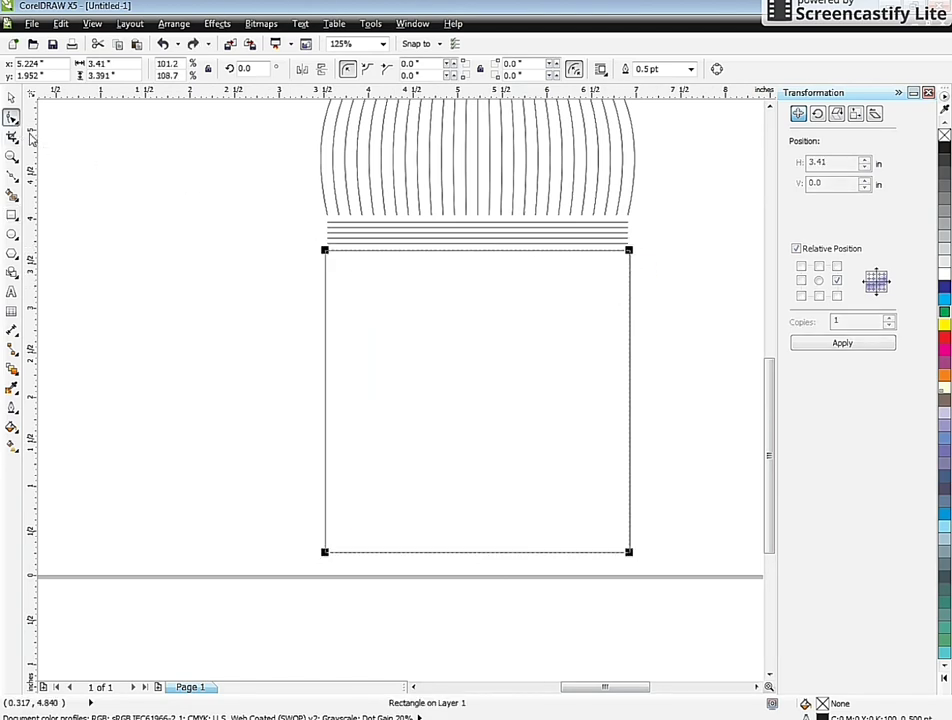
pyautogui.hotkey('ctrl', 'q')
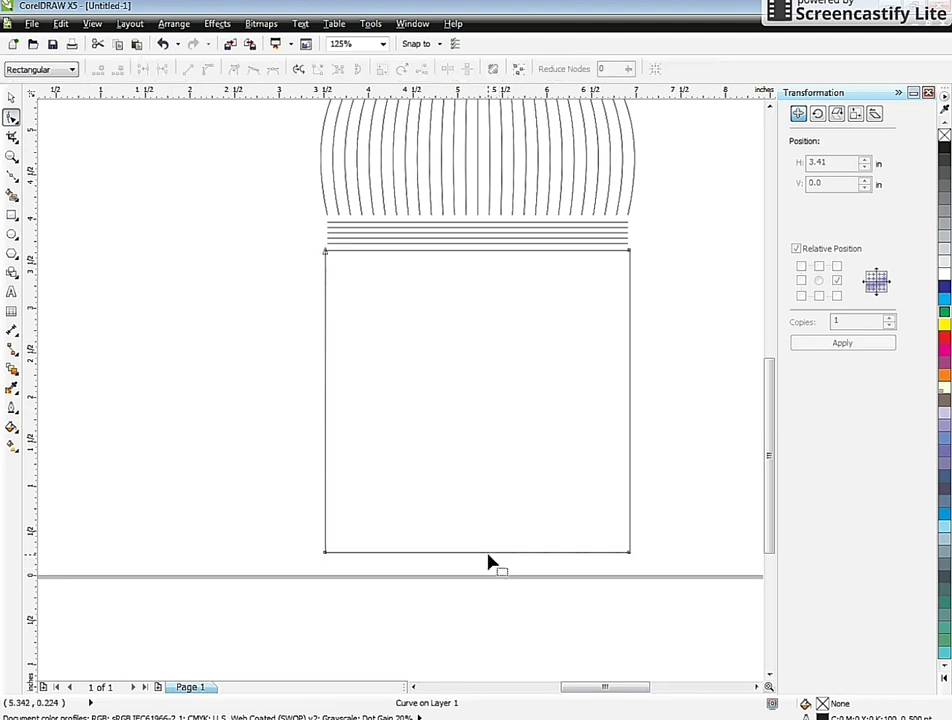
pyautogui.click(486, 551)
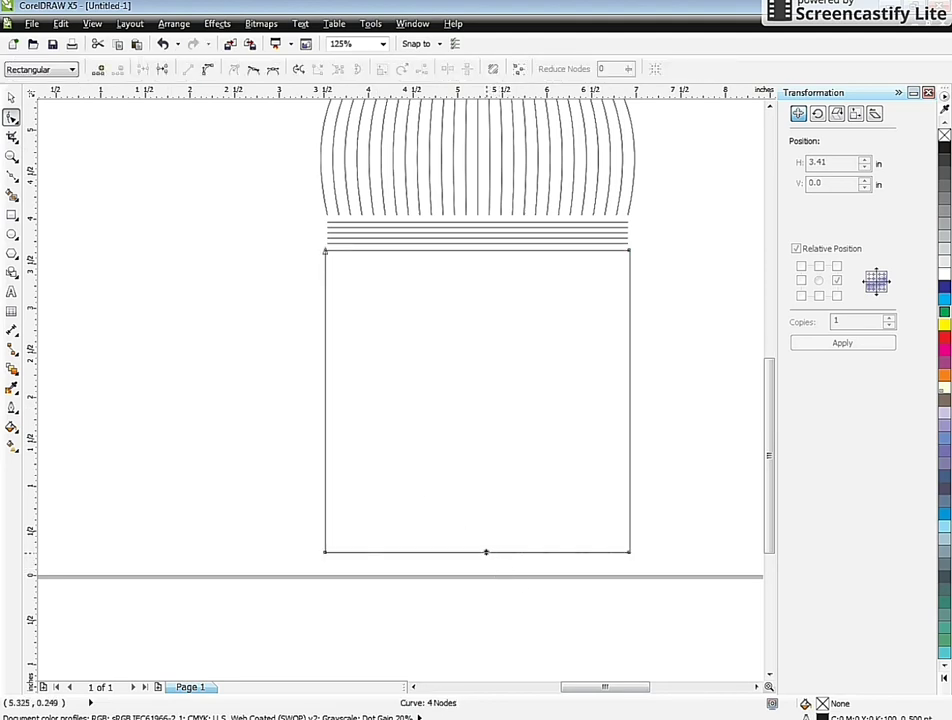
pyautogui.moveTo(464, 500); pyautogui.dragTo(516, 622)
pyautogui.press('Delete')
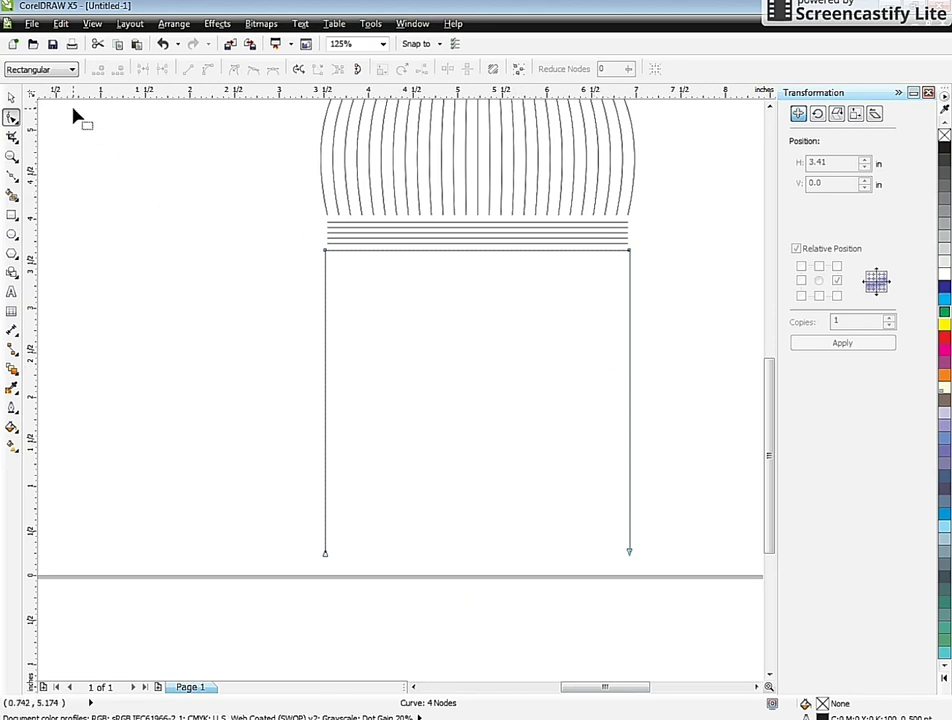
# Create a concentric copy of the door frame inside it, scaled down to about 2.6 in wide and 2.58 in high
pyautogui.click(11, 97)
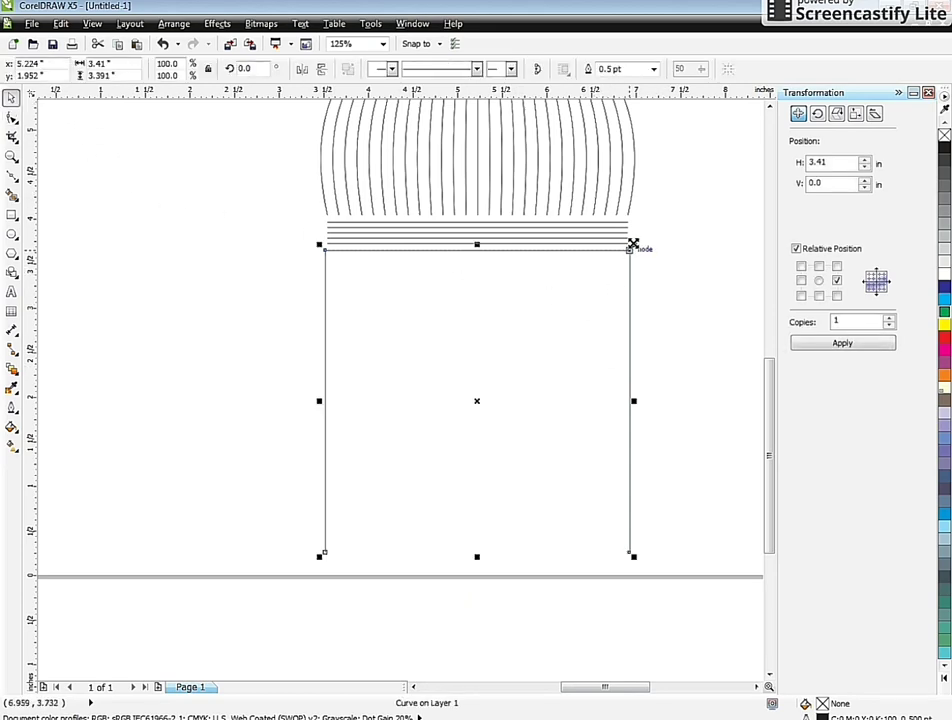
pyautogui.moveTo(633, 243); pyautogui.dragTo(619, 283)
pyautogui.rightClick(619, 283)
pyautogui.scroll(-2, 566, 288)
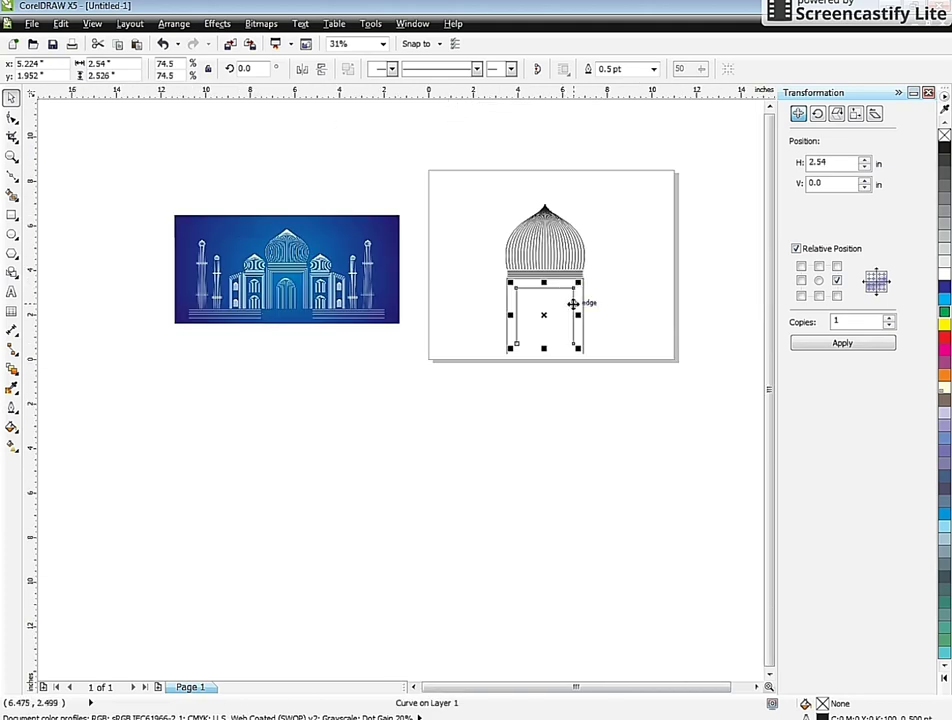
pyautogui.scroll(3, 573, 303)
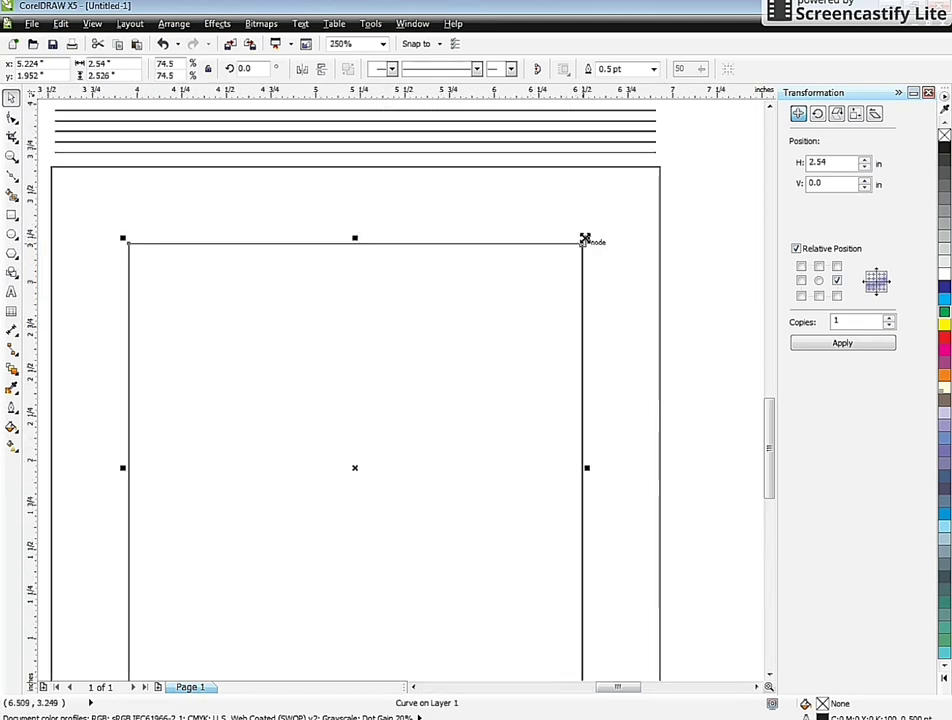
pyautogui.moveTo(585, 240); pyautogui.dragTo(593, 232)
pyautogui.scroll(-1, 536, 220)
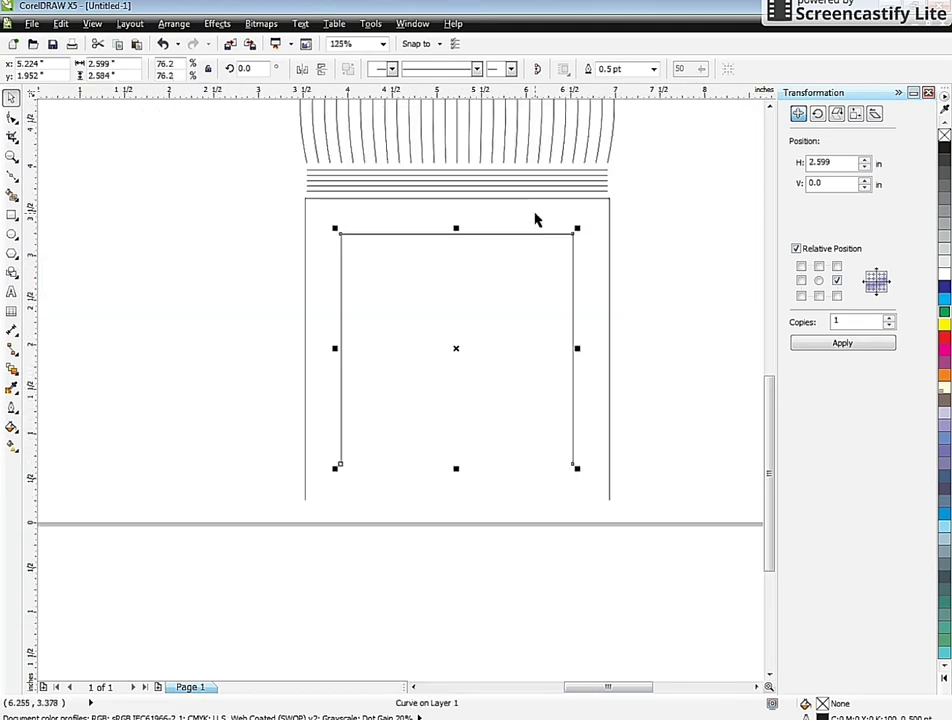
# Lower both bottom end nodes of the inner frame until they align with the ends of the outer frame
pyautogui.click(12, 118)
pyautogui.moveTo(259, 372); pyautogui.dragTo(344, 466)
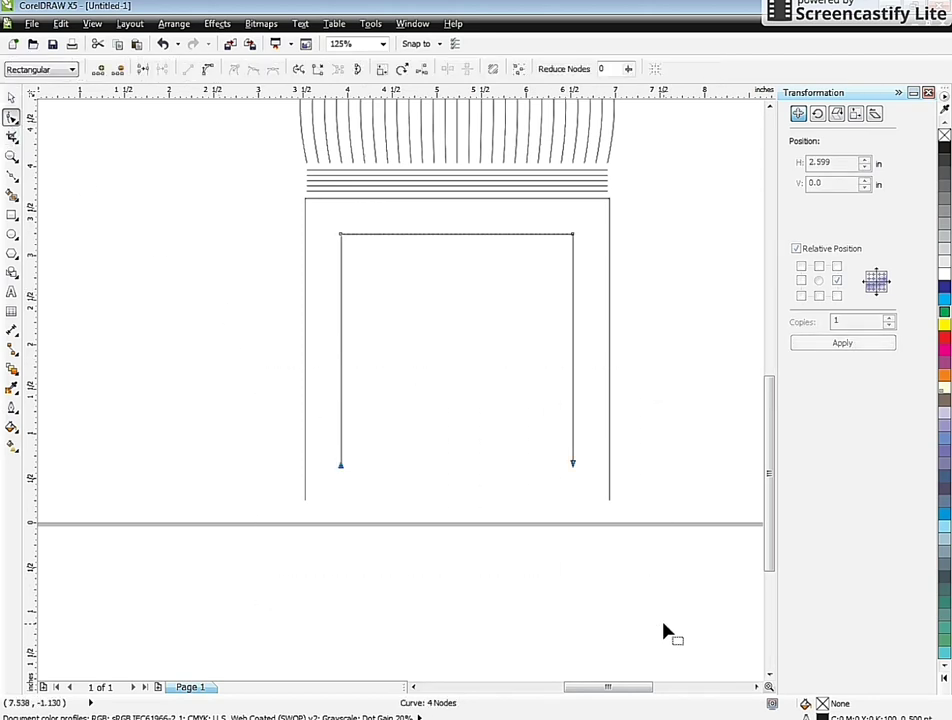
pyautogui.press('Down')
pyautogui.press('Down')
pyautogui.press('Down')
pyautogui.press('Down')
pyautogui.press('Down')
pyautogui.press('Down')
pyautogui.press('Down')
pyautogui.press('Down')
pyautogui.press('Down')
pyautogui.press('Down')
pyautogui.press('Down')
pyautogui.press('Down')
pyautogui.press('Down')
pyautogui.press('Down')
pyautogui.press('Down')
pyautogui.press('Down')
pyautogui.press('Down')
pyautogui.press('Down')
pyautogui.press('Down')
pyautogui.press('Down')
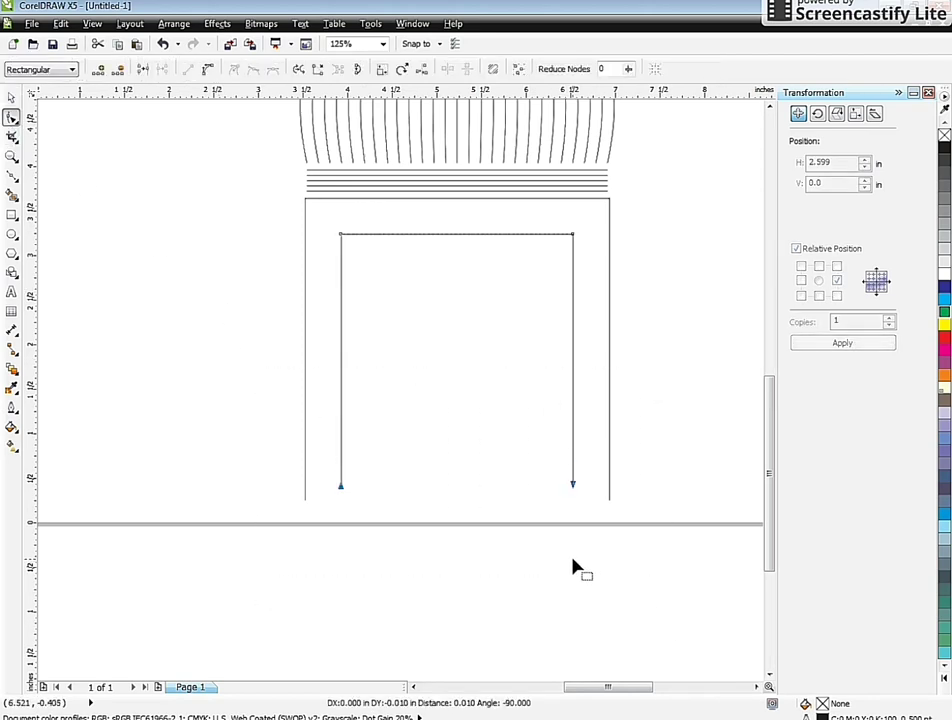
pyautogui.press('Down')
pyautogui.press('Down')
pyautogui.press('Down')
pyautogui.press('Down')
pyautogui.press('Down')
pyautogui.press('Down')
pyautogui.press('Down')
pyautogui.press('Down')
pyautogui.press('Down')
pyautogui.press('Down')
pyautogui.press('Down')
pyautogui.press('Down')
pyautogui.press('Down')
pyautogui.press('Down')
pyautogui.press('Down')
pyautogui.press('Down')
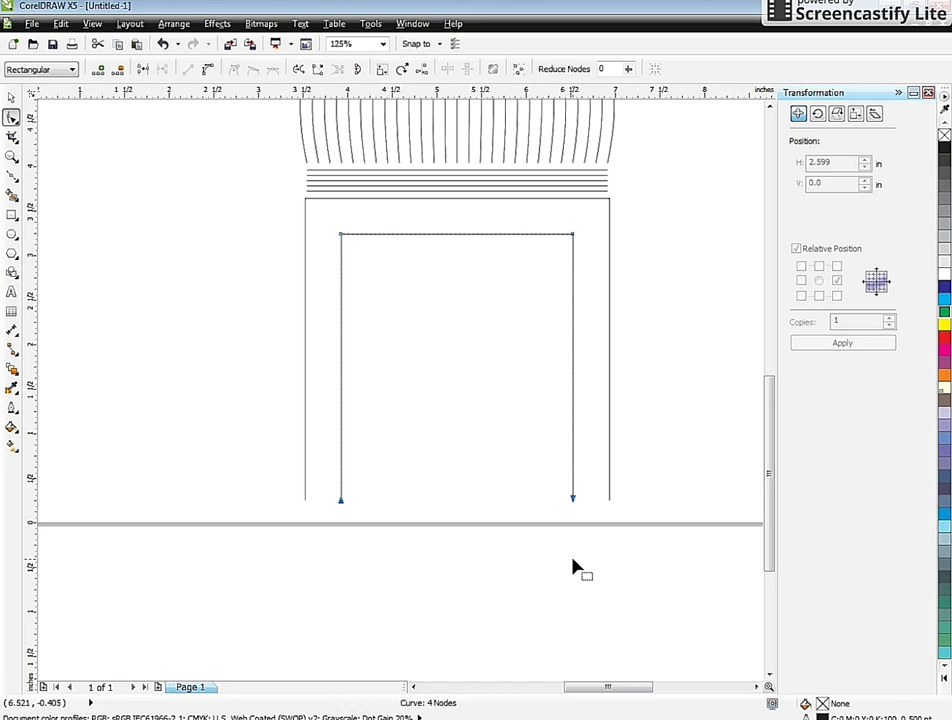
pyautogui.click(278, 422)
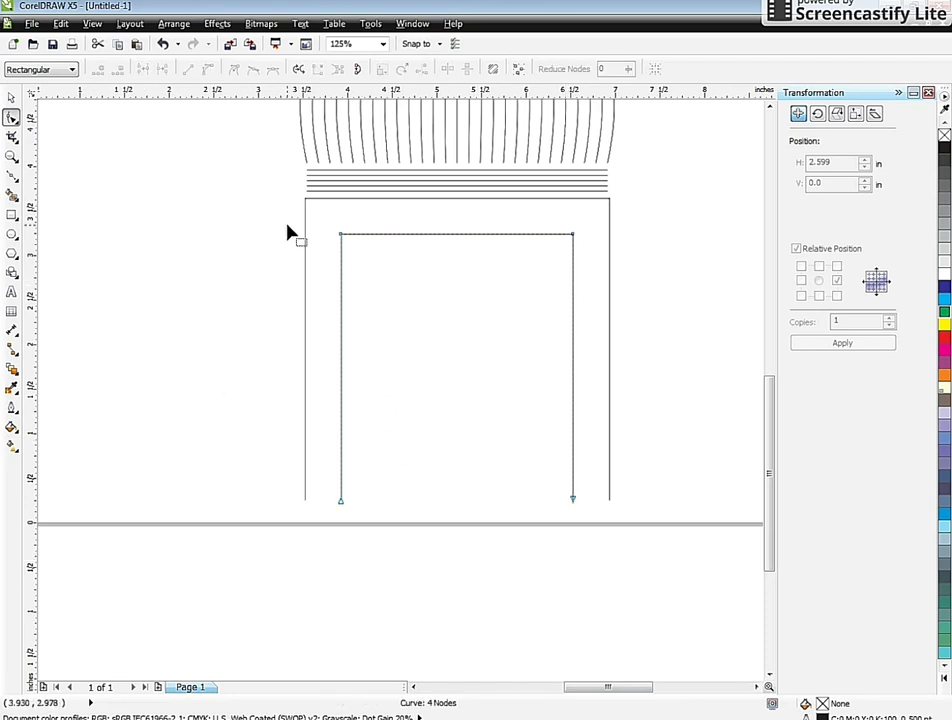
# Nudge the inner frame's two upper corner nodes up by 0.01 in
pyautogui.click(12, 97)
pyautogui.scroll(2, 455, 207)
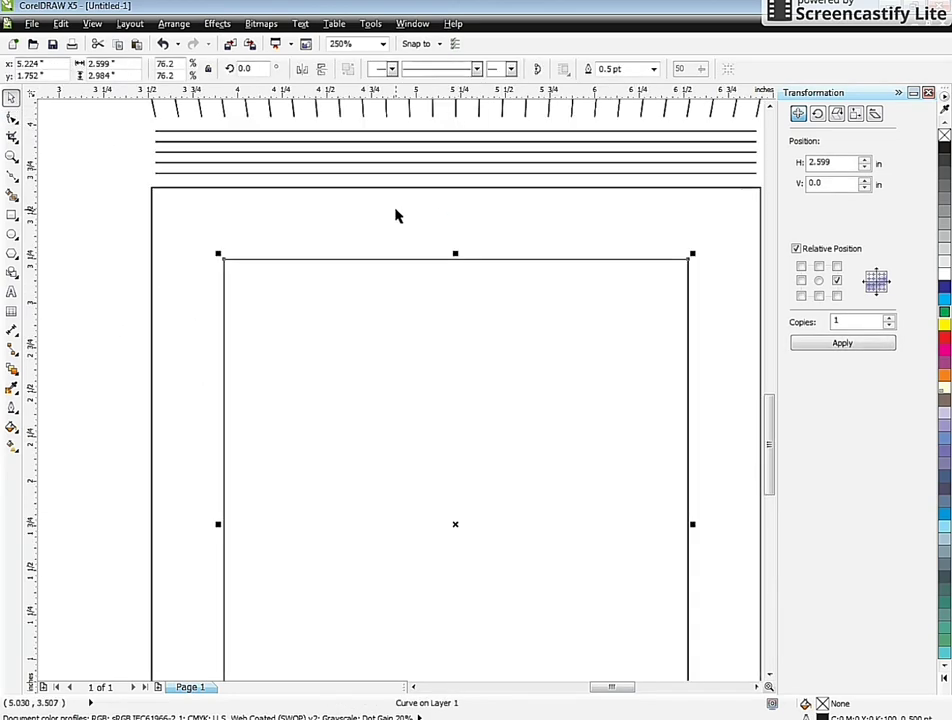
pyautogui.click(12, 117)
pyautogui.moveTo(193, 227); pyautogui.dragTo(700, 380)
pyautogui.scroll(-2, 206, 297)
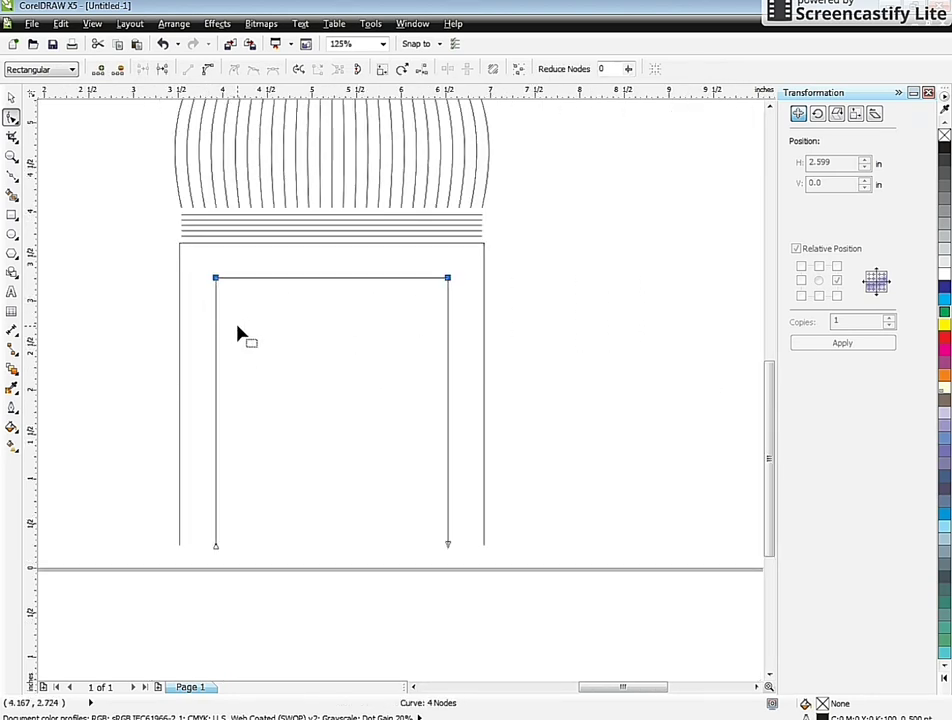
pyautogui.press('space')
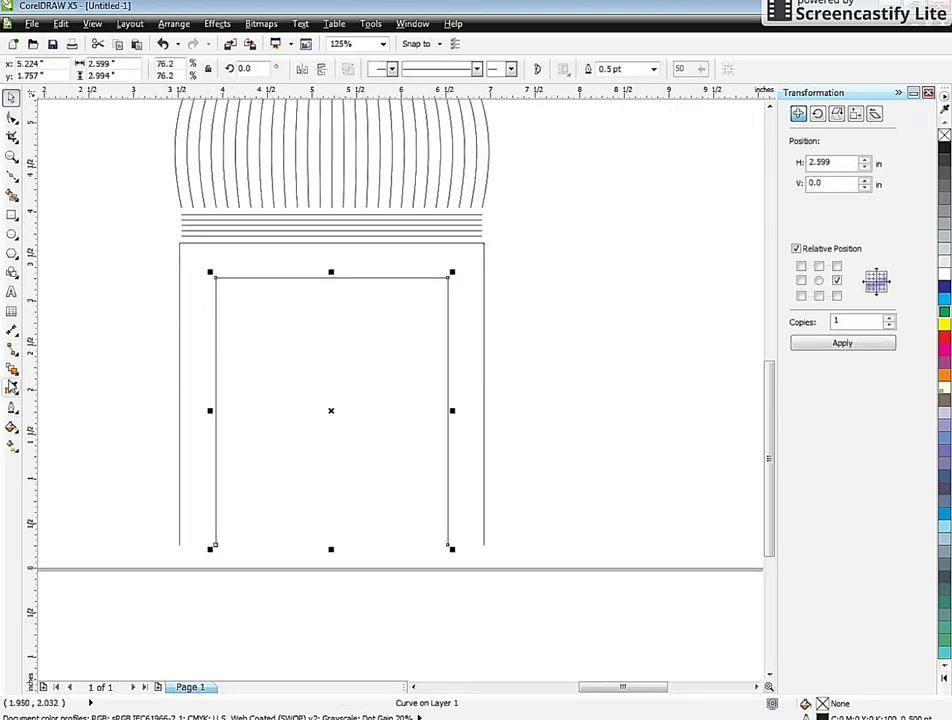
# Blend the inner and outer door frames with 3 steps
pyautogui.click(12, 370)
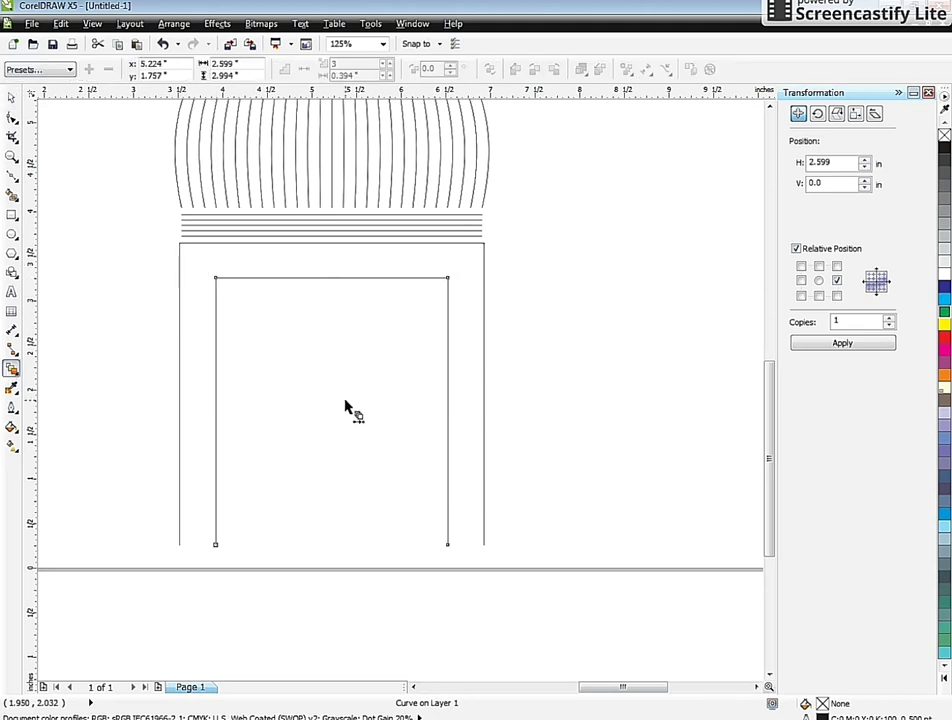
pyautogui.moveTo(345, 407); pyautogui.dragTo(485, 425)
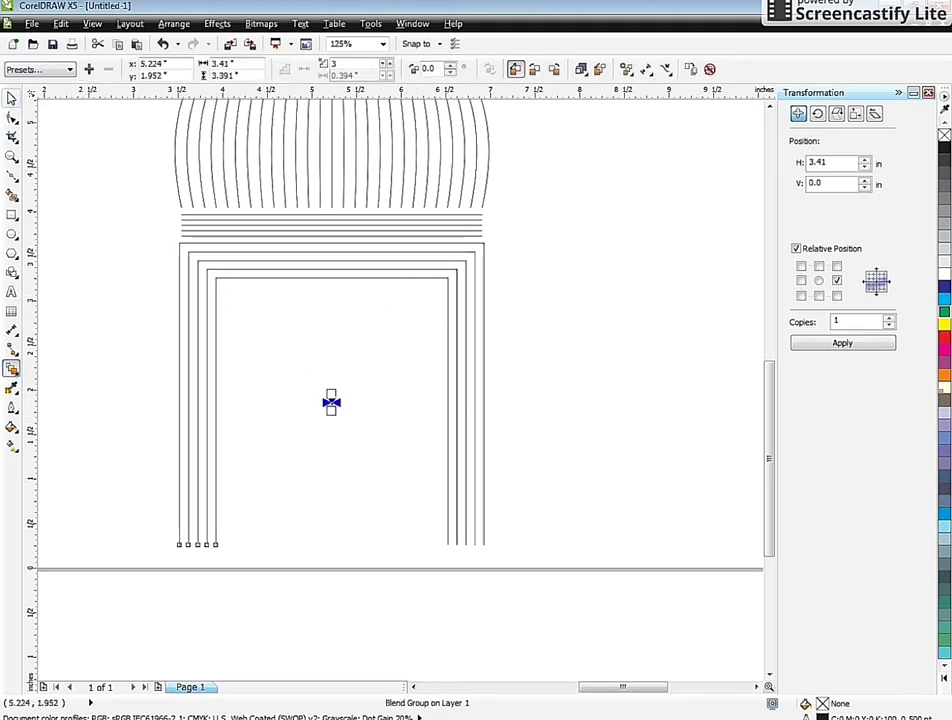
pyautogui.click(12, 98)
pyautogui.click(136, 293)
pyautogui.scroll(-1, 334, 436)
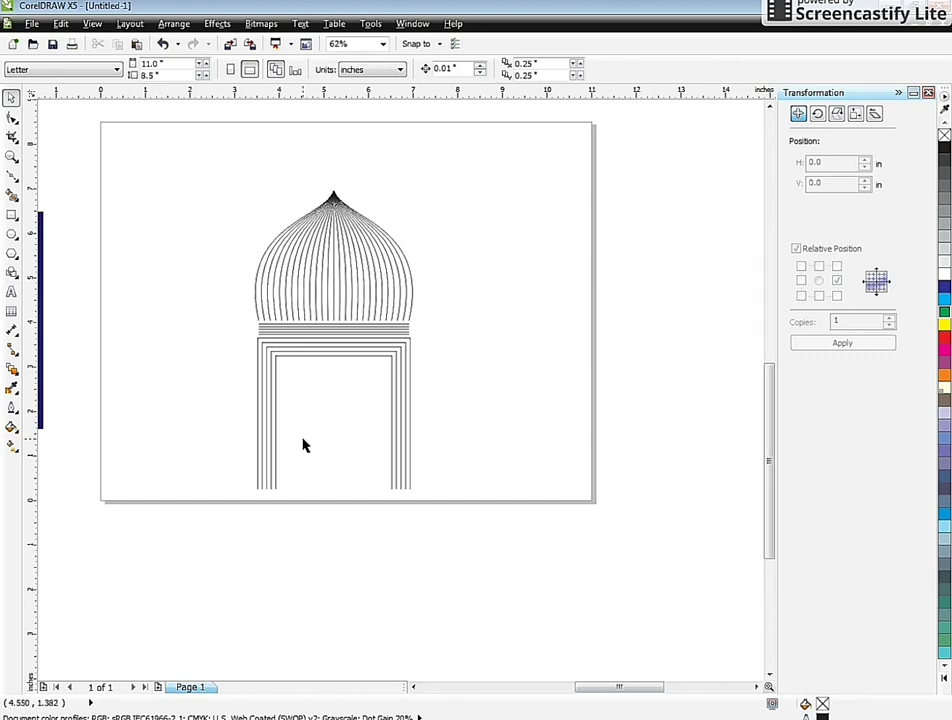
# Draw a half-arch outline about 0.56 in wide inside the inner frame, with a vertical side and a diagonal rising toward the centre
pyautogui.scroll(2, 305, 445)
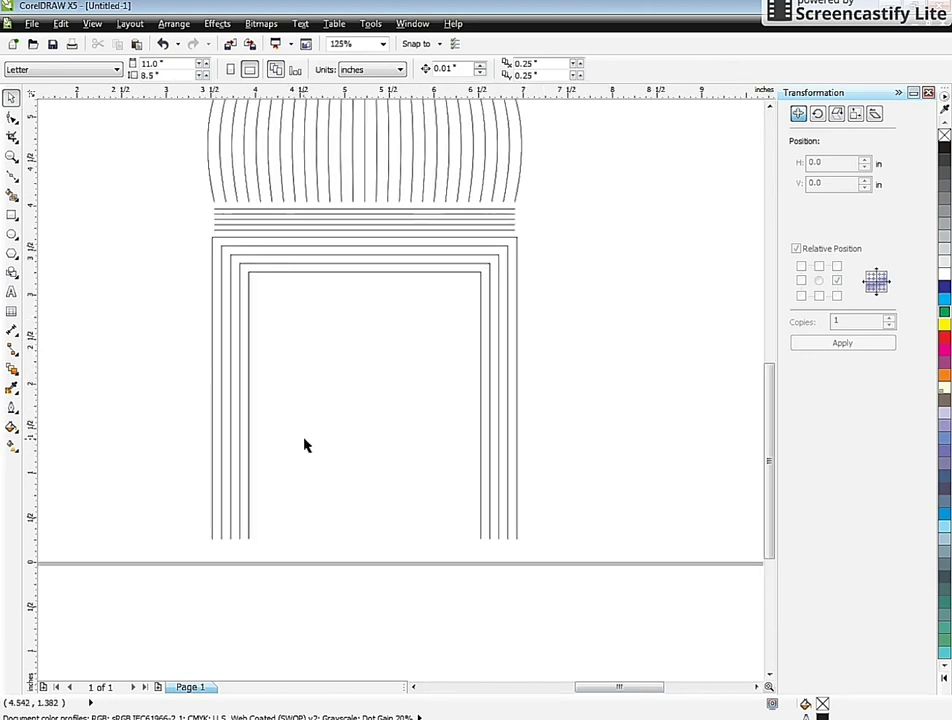
pyautogui.click(11, 176)
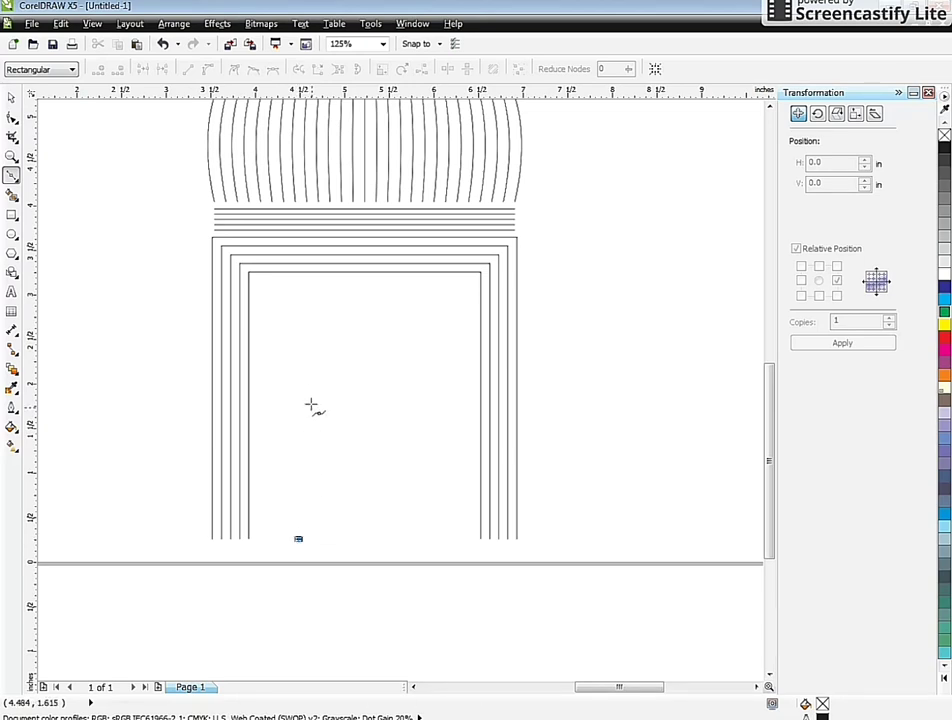
pyautogui.click(298, 352)
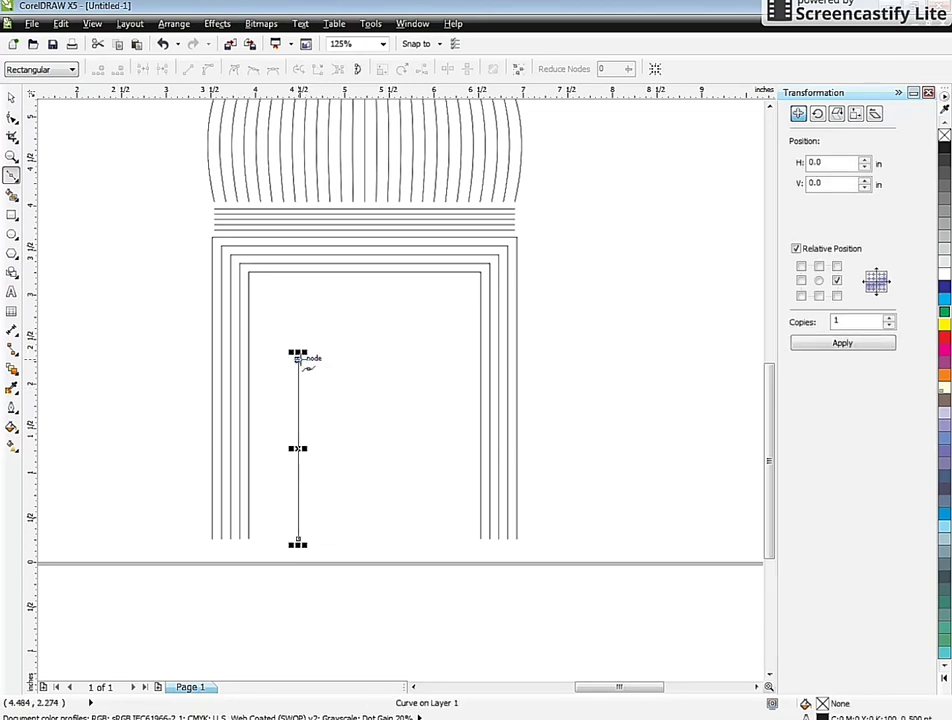
pyautogui.click(298, 354)
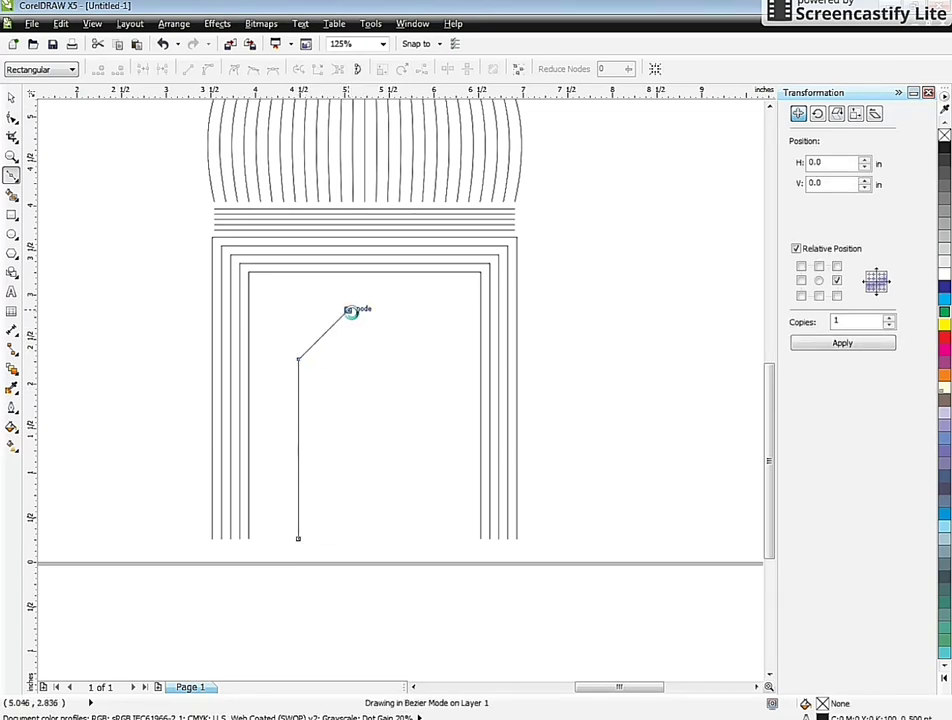
pyautogui.click(347, 310)
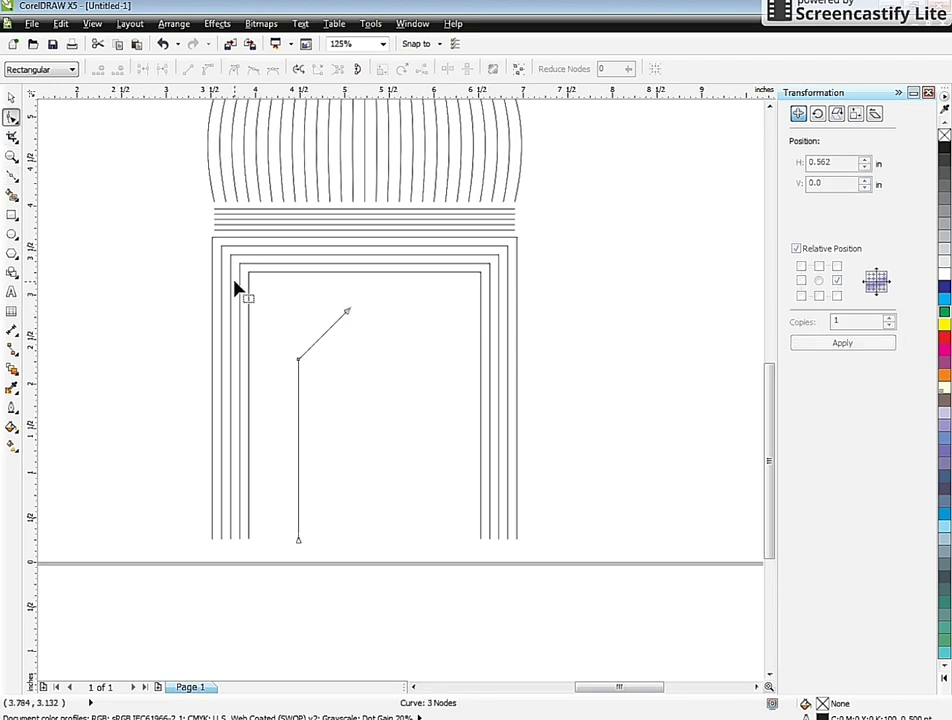
# Convert the half-arch outline's segments to curves and bend its diagonal into an S-shaped curve rising to the tip
pyautogui.moveTo(230, 272); pyautogui.dragTo(405, 605)
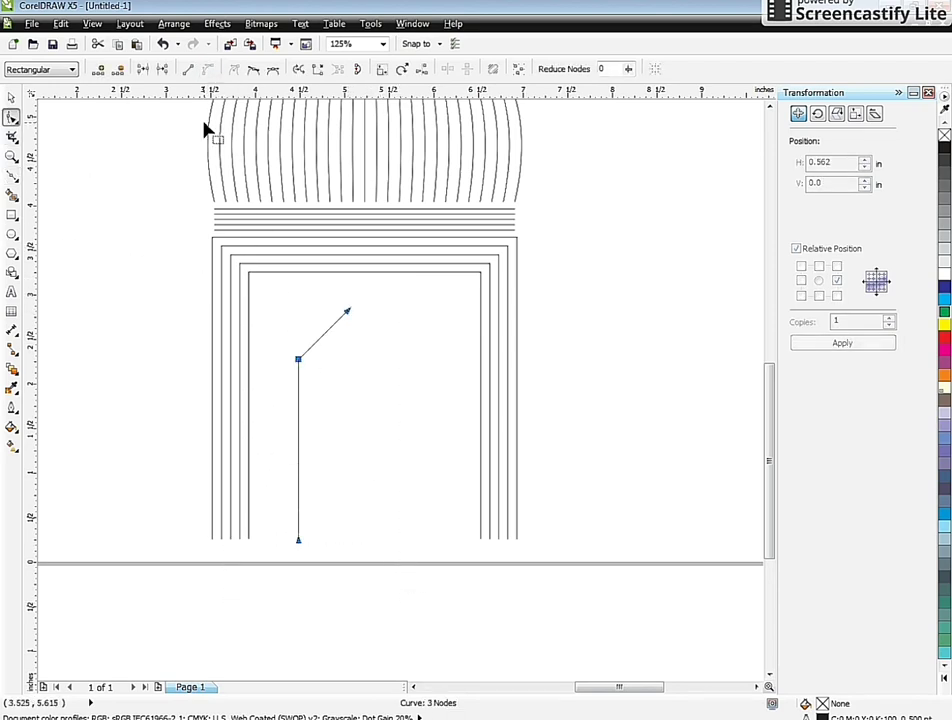
pyautogui.scroll(3, 351, 334)
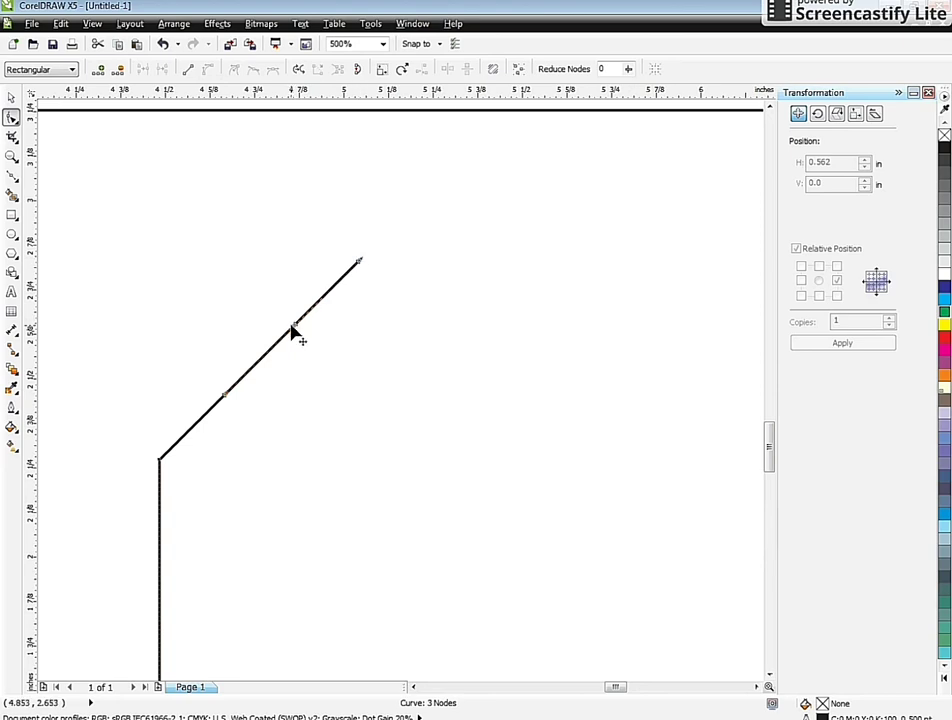
pyautogui.moveTo(293, 325); pyautogui.dragTo(302, 329)
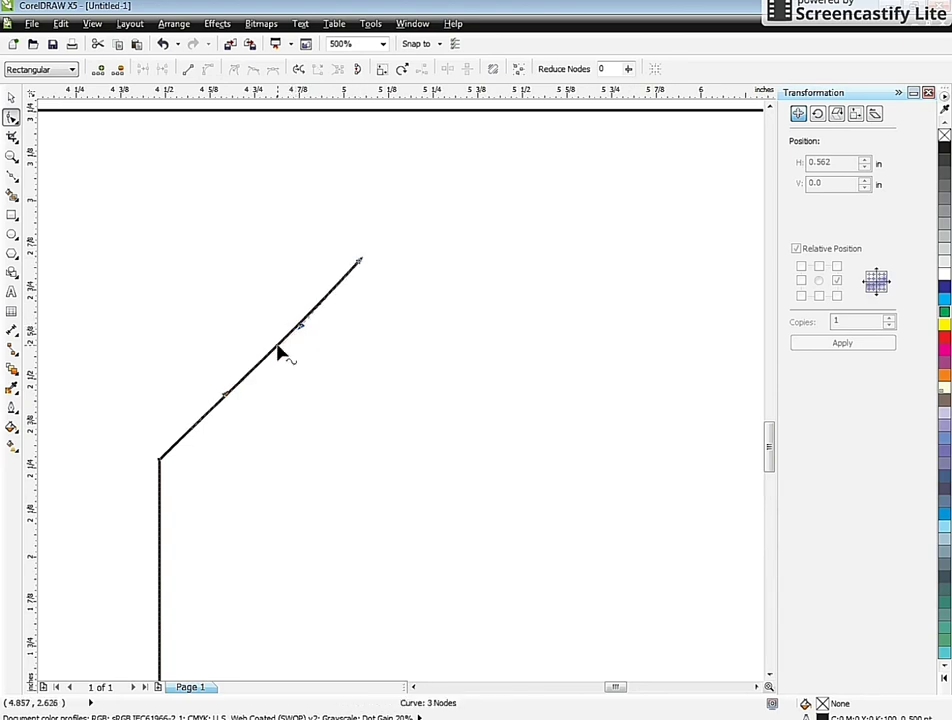
pyautogui.moveTo(224, 400); pyautogui.dragTo(179, 331)
pyautogui.moveTo(301, 325); pyautogui.dragTo(299, 322)
pyautogui.moveTo(298, 313); pyautogui.dragTo(312, 314)
pyautogui.moveTo(181, 340); pyautogui.dragTo(170, 314)
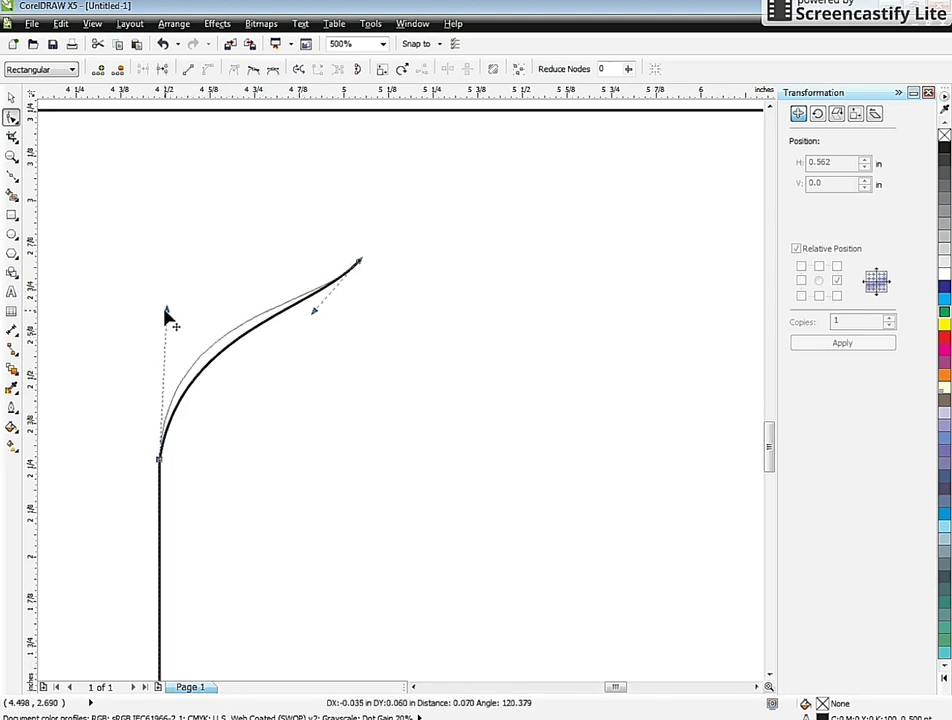
# Lower the half-arch's shoulder node by about 0.18 in and adjust the curve handles for a fuller, smoother shoulder
pyautogui.scroll(-2, 283, 346)
pyautogui.scroll(1, 278, 362)
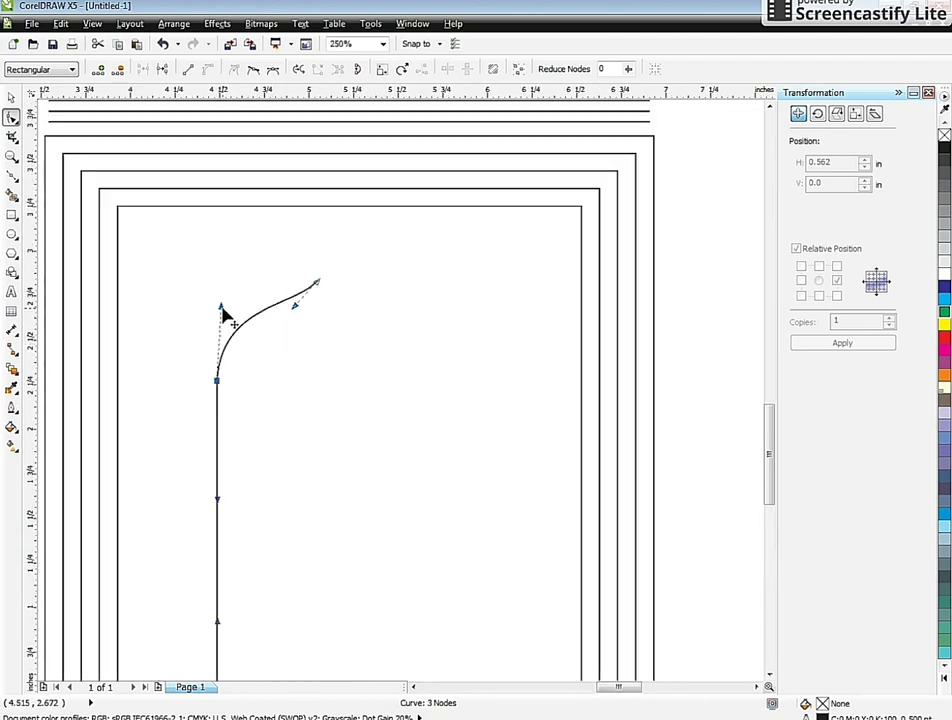
pyautogui.moveTo(219, 386); pyautogui.dragTo(218, 414)
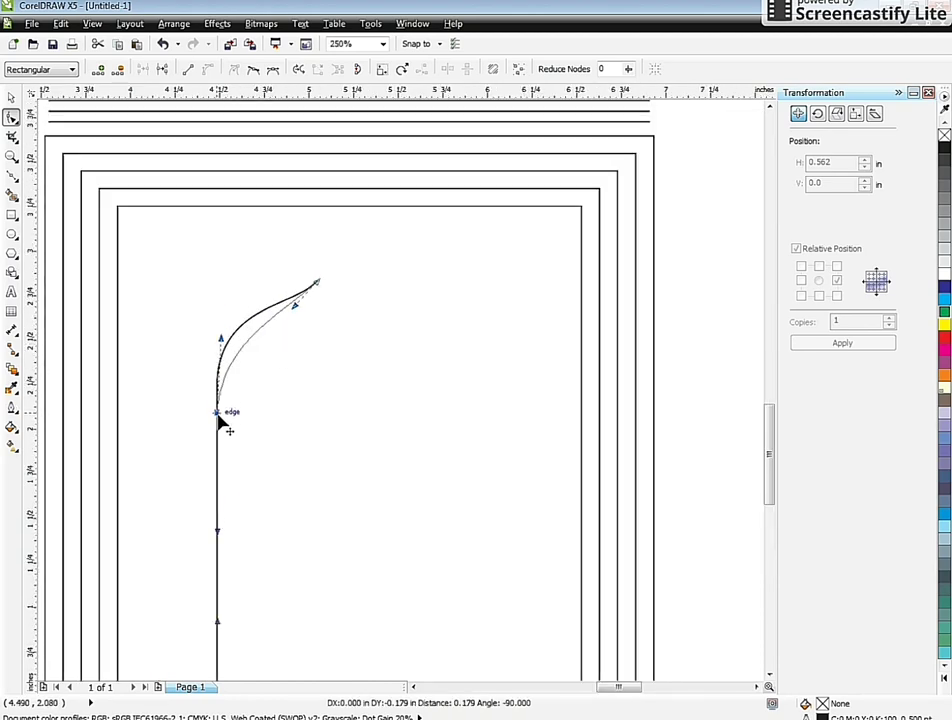
pyautogui.click(219, 334)
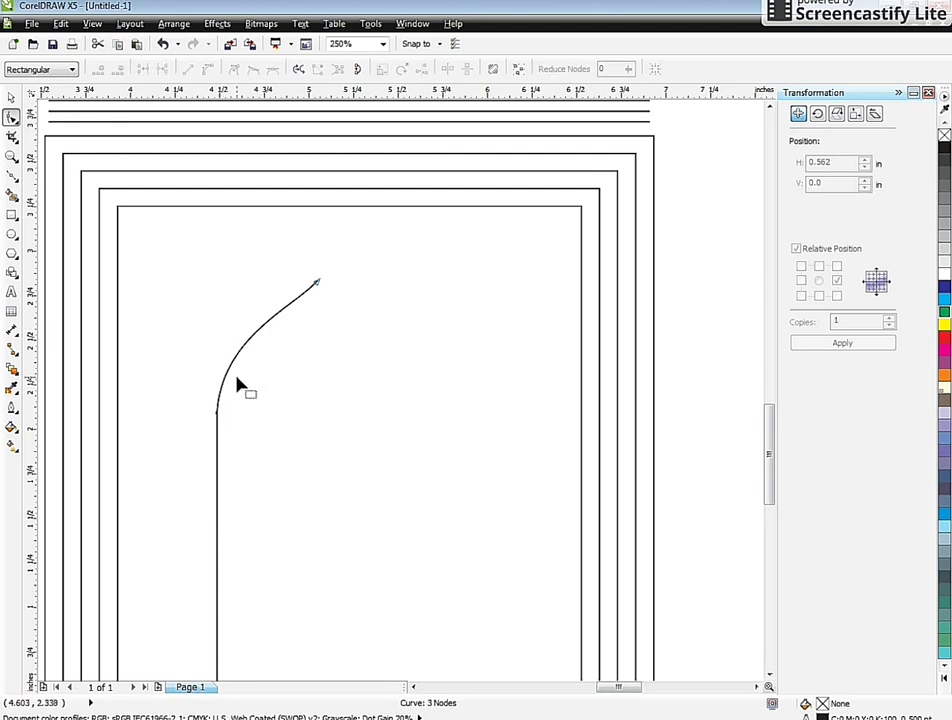
pyautogui.click(216, 413)
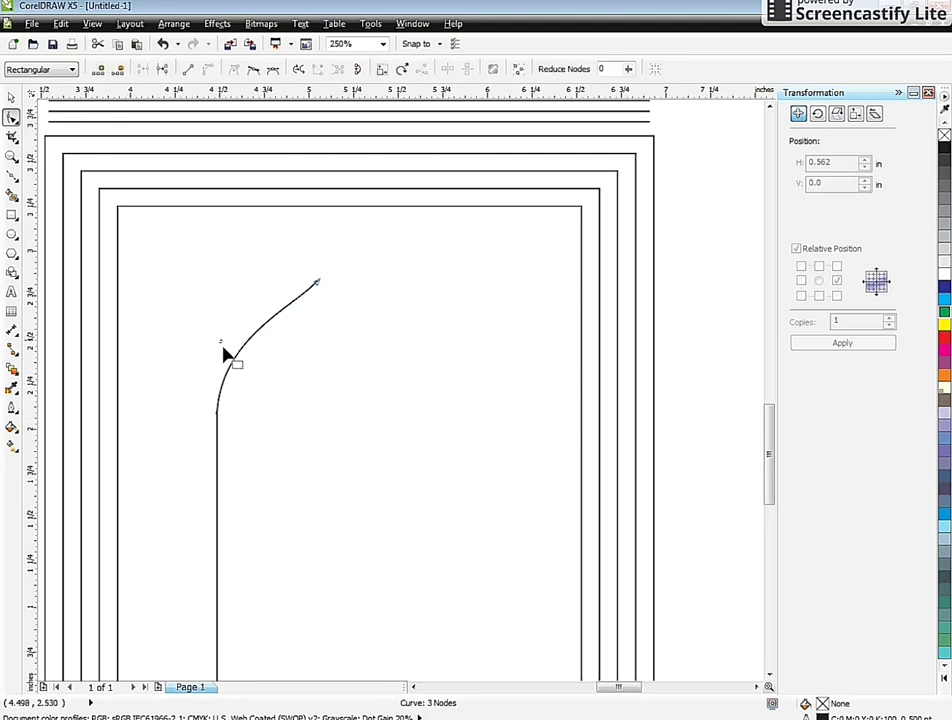
pyautogui.click(217, 413)
pyautogui.moveTo(221, 340); pyautogui.dragTo(217, 326)
pyautogui.moveTo(296, 306); pyautogui.dragTo(306, 314)
pyautogui.scroll(-2, 362, 288)
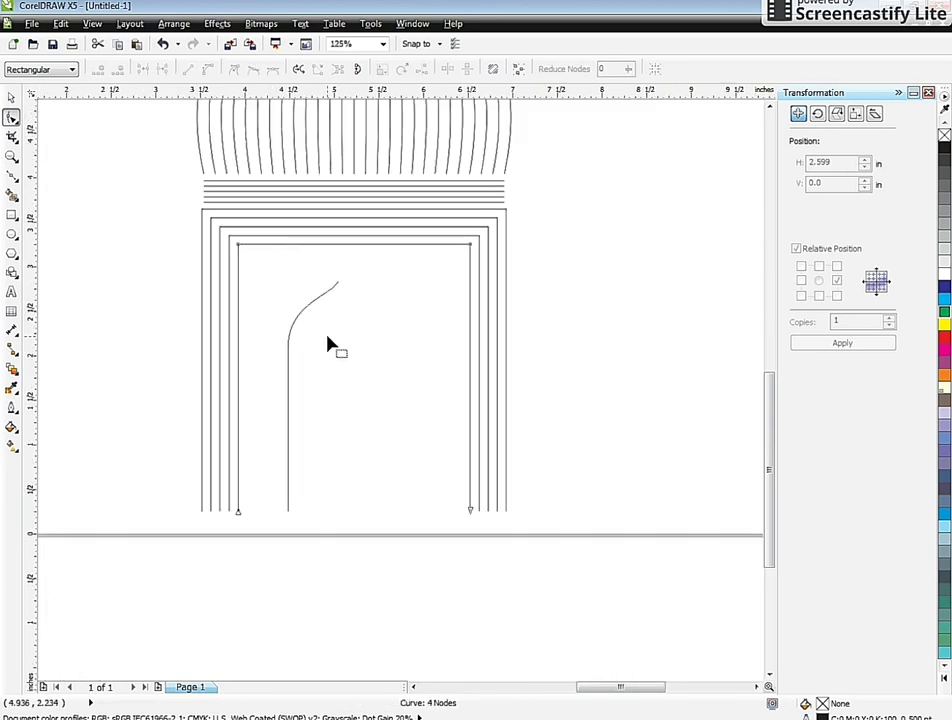
# Make a horizontally mirrored copy of the half-arch so the two halves meet at the pointed tip
pyautogui.click(10, 97)
pyautogui.click(293, 459)
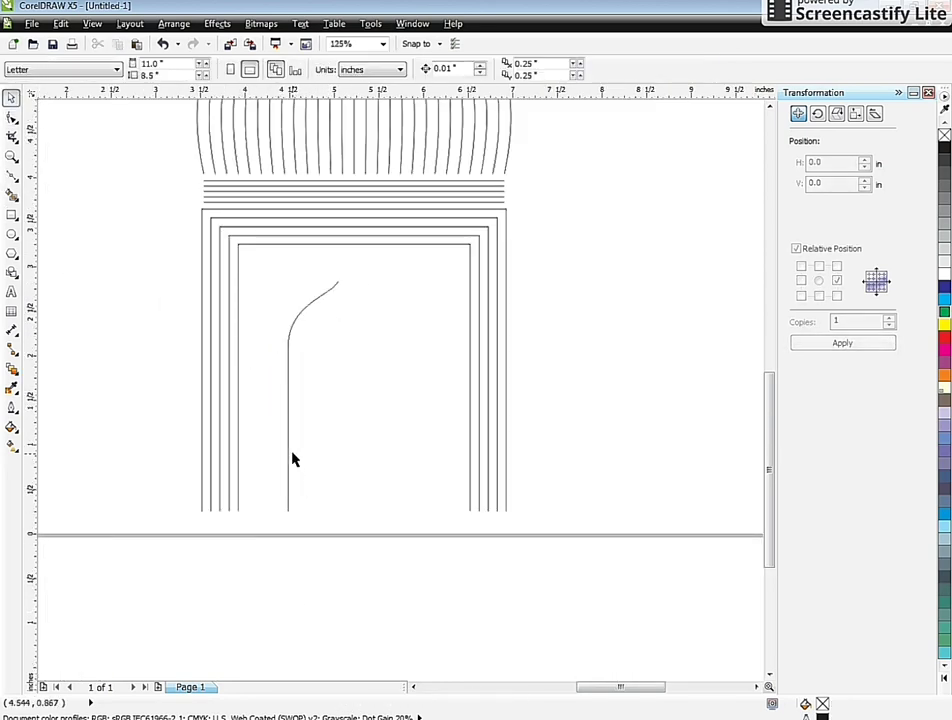
pyautogui.click(290, 416)
pyautogui.moveTo(287, 394); pyautogui.dragTo(370, 415)
pyautogui.scroll(1, 247, 338)
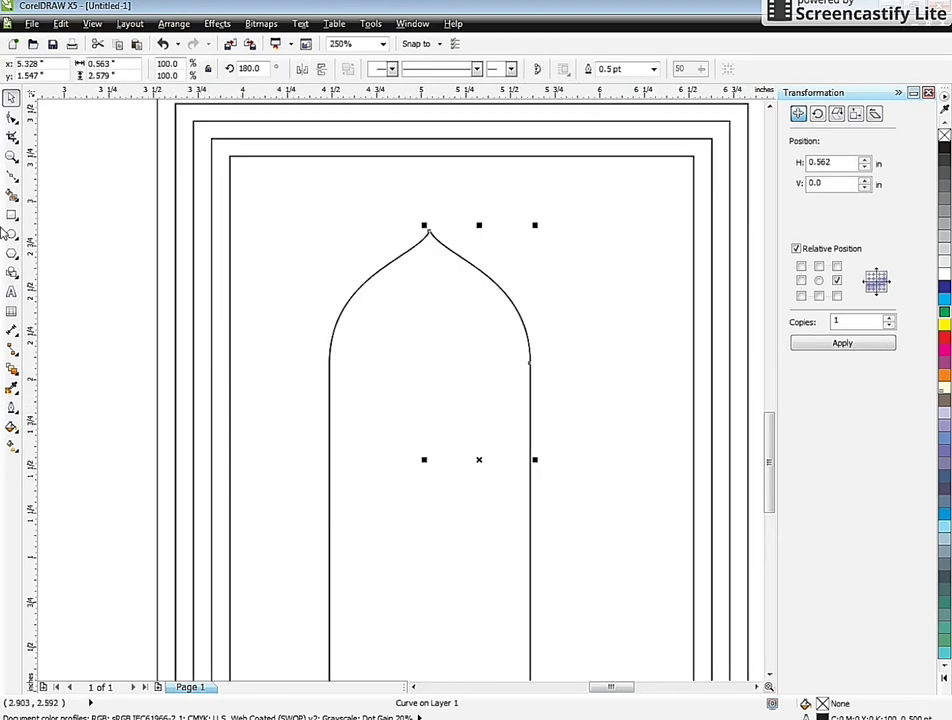
# Blend the two arch halves with 15 steps
pyautogui.click(12, 370)
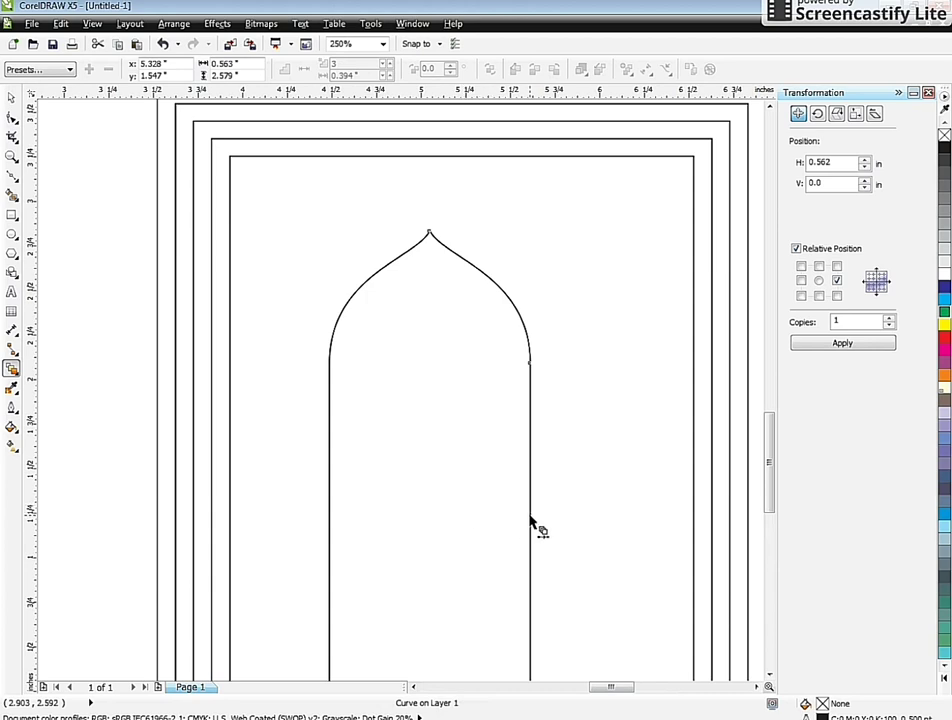
pyautogui.moveTo(530, 520); pyautogui.dragTo(393, 467)
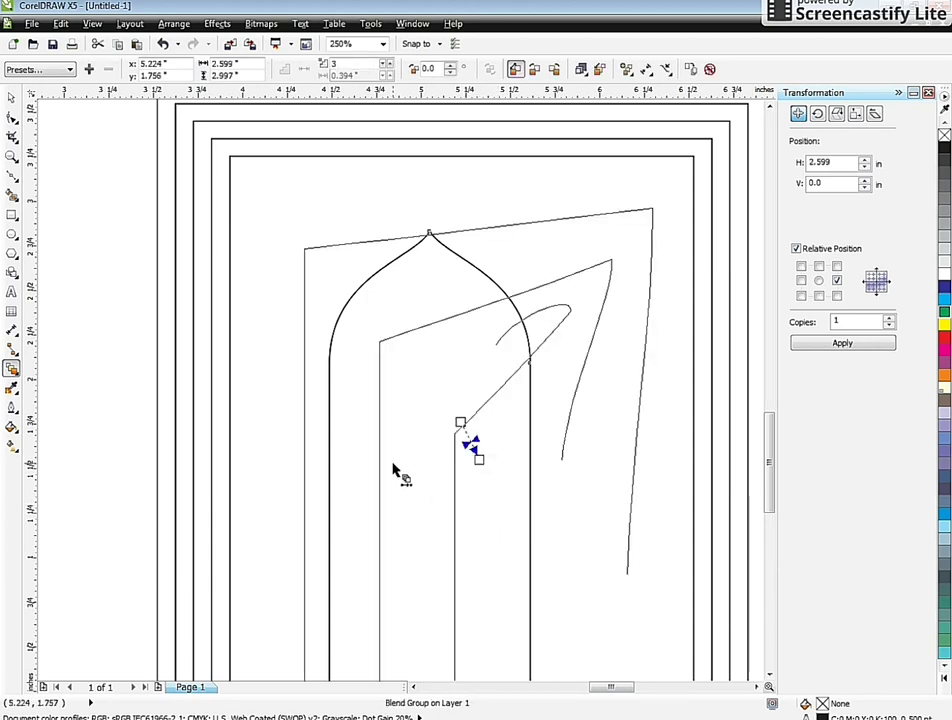
pyautogui.hotkey('ctrl', 'z')
pyautogui.moveTo(529, 522); pyautogui.dragTo(340, 457)
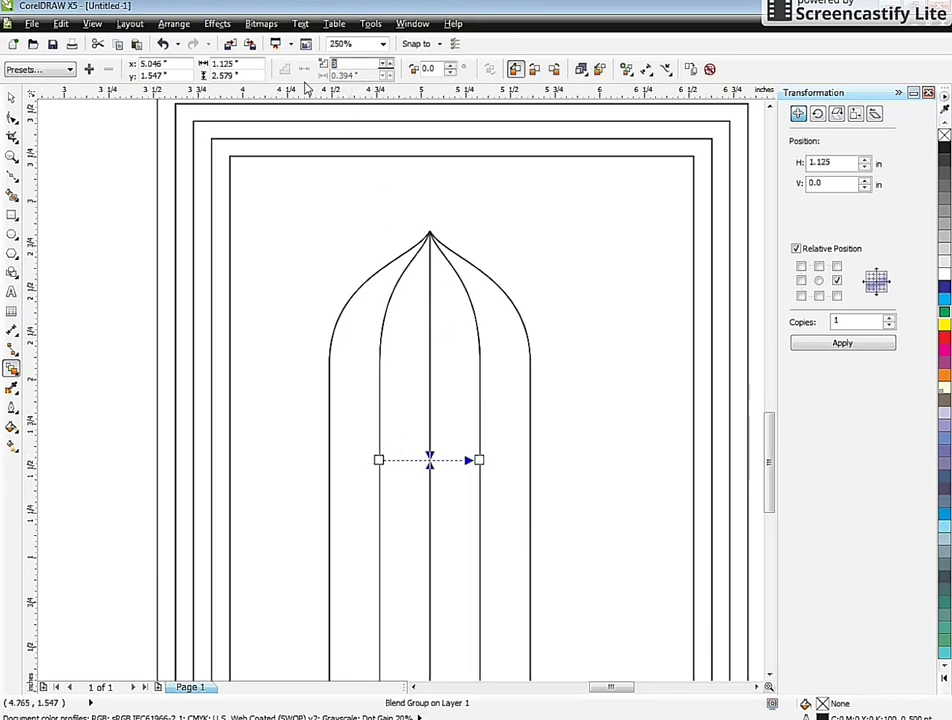
pyautogui.press('Return')
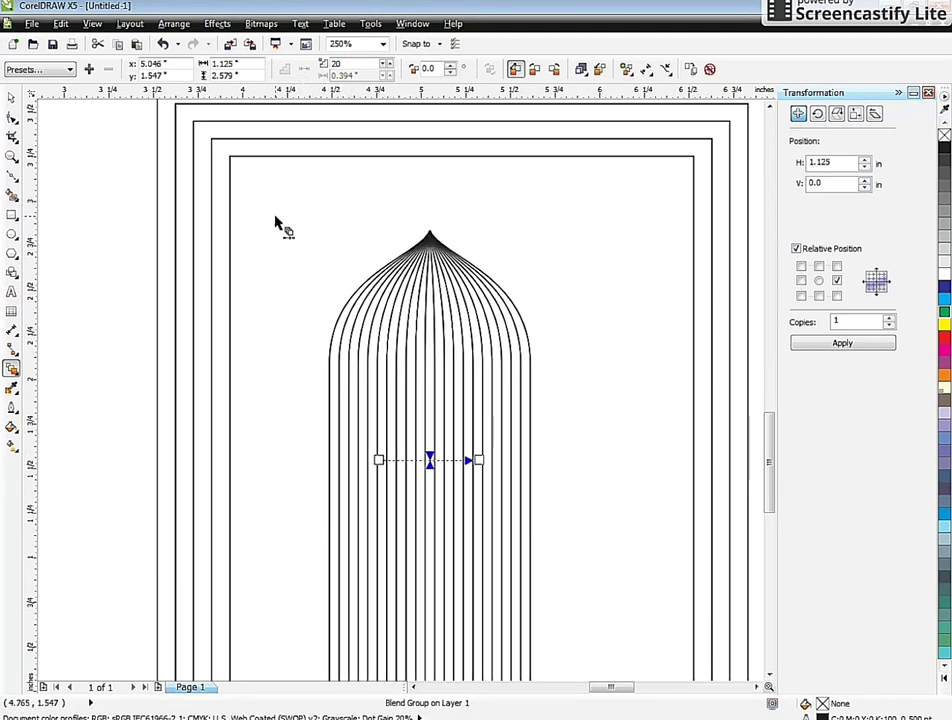
pyautogui.scroll(-2, 343, 322)
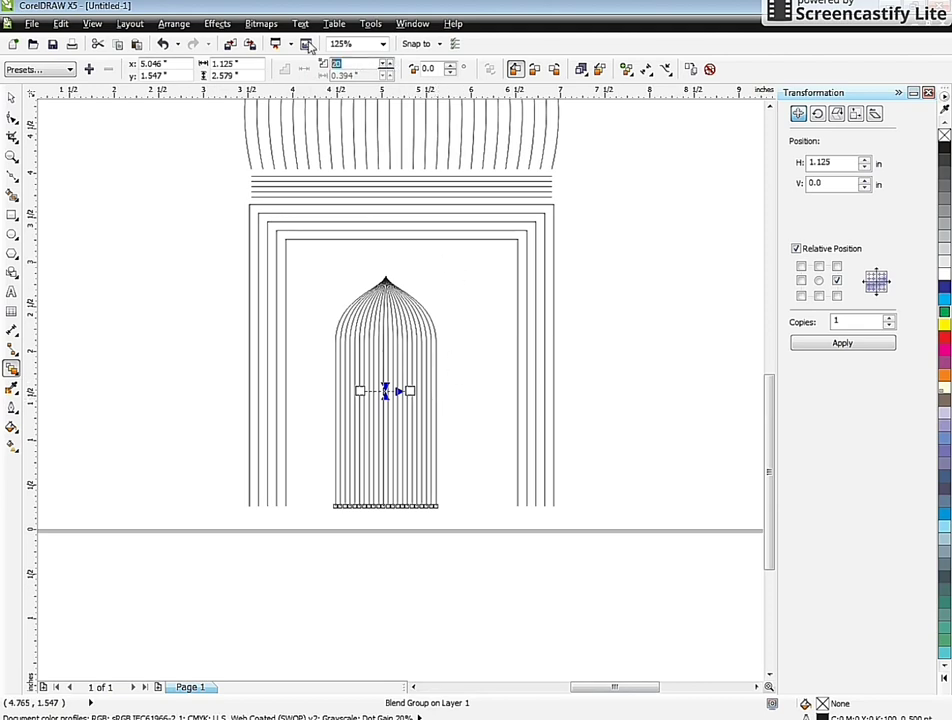
pyautogui.press('Return')
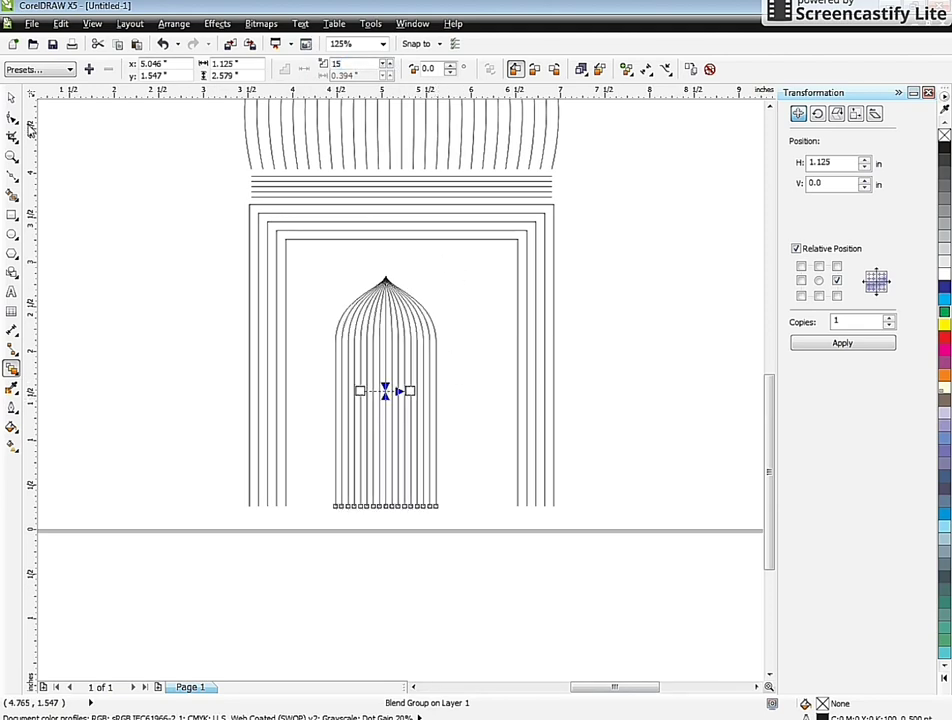
# Widen the blended arch symmetrically about its centre to 1.287 in
pyautogui.click(9, 100)
pyautogui.scroll(-1, 364, 351)
pyautogui.scroll(2, 408, 383)
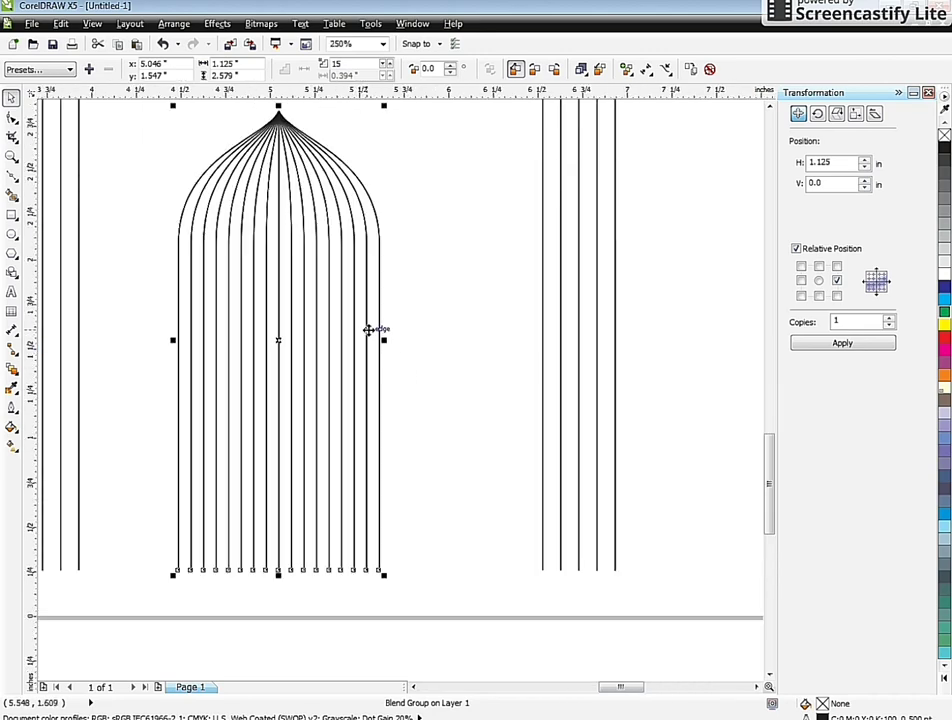
pyautogui.moveTo(385, 341); pyautogui.dragTo(397, 340)
pyautogui.scroll(-1, 385, 341)
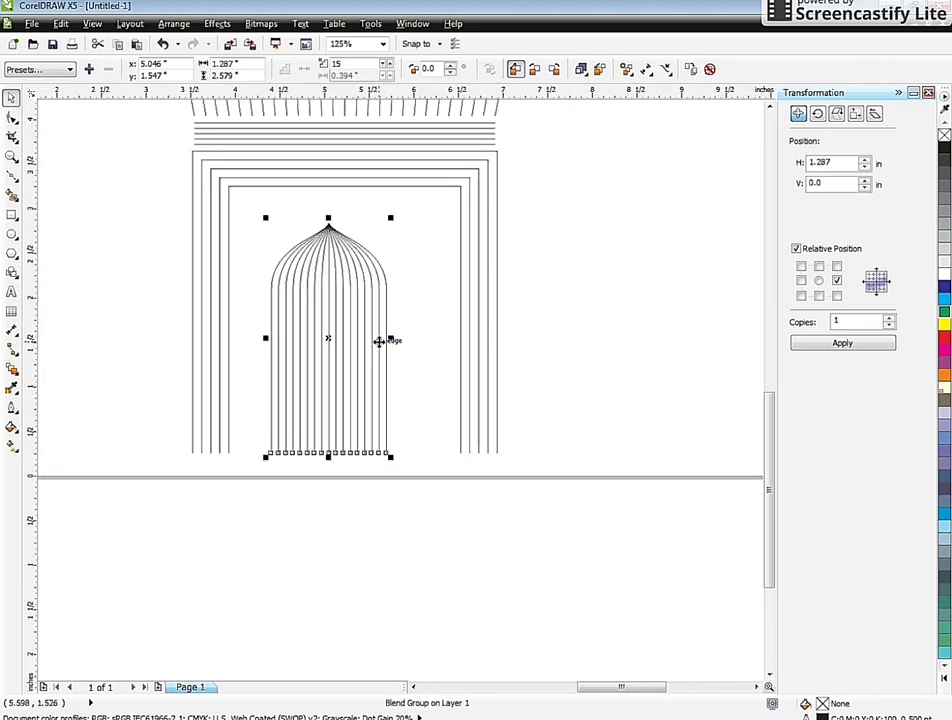
# Centre the blended arch horizontally within the inner door frame
pyautogui.scroll(-2, 438, 349)
pyautogui.scroll(2, 404, 366)
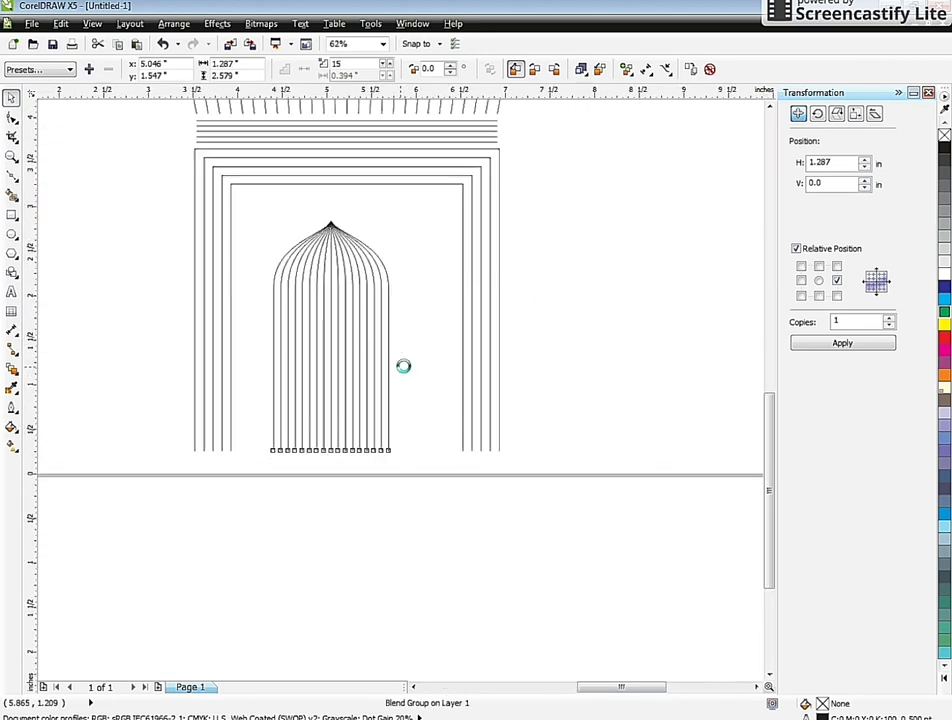
pyautogui.keyDown('shift'); pyautogui.click(463, 357); pyautogui.keyUp('shift')
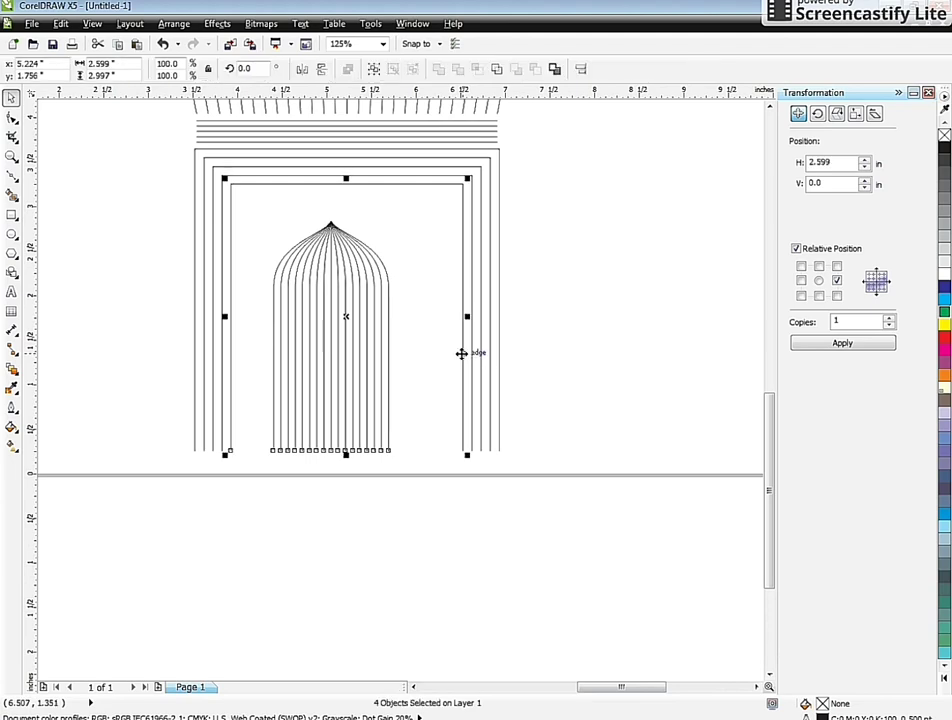
pyautogui.click(459, 497)
pyautogui.scroll(-1, 420, 463)
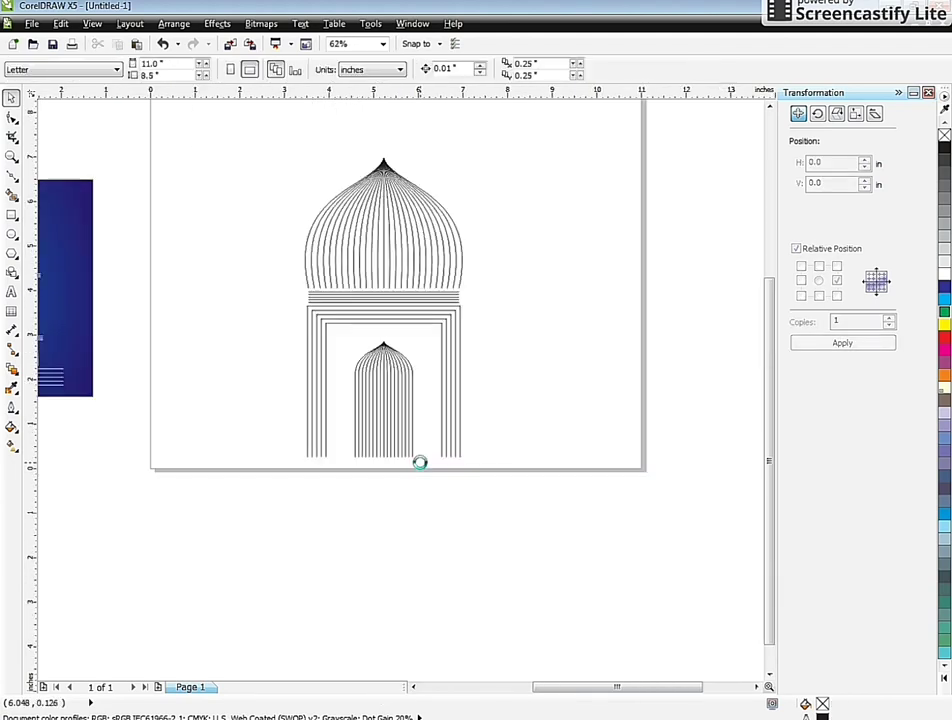
# Narrow the blended arch slightly, keeping it centred in the door frame
pyautogui.scroll(1, 410, 420)
pyautogui.click(395, 395)
pyautogui.scroll(2, 400, 408)
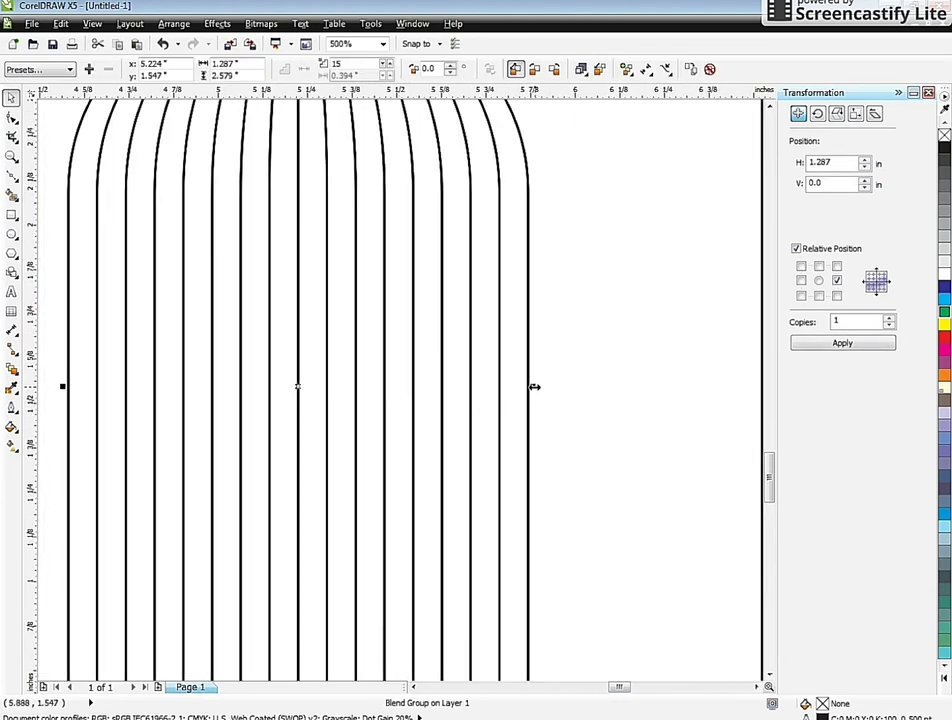
pyautogui.moveTo(535, 387); pyautogui.dragTo(520, 387)
pyautogui.scroll(-2, 400, 467)
pyautogui.click(390, 502)
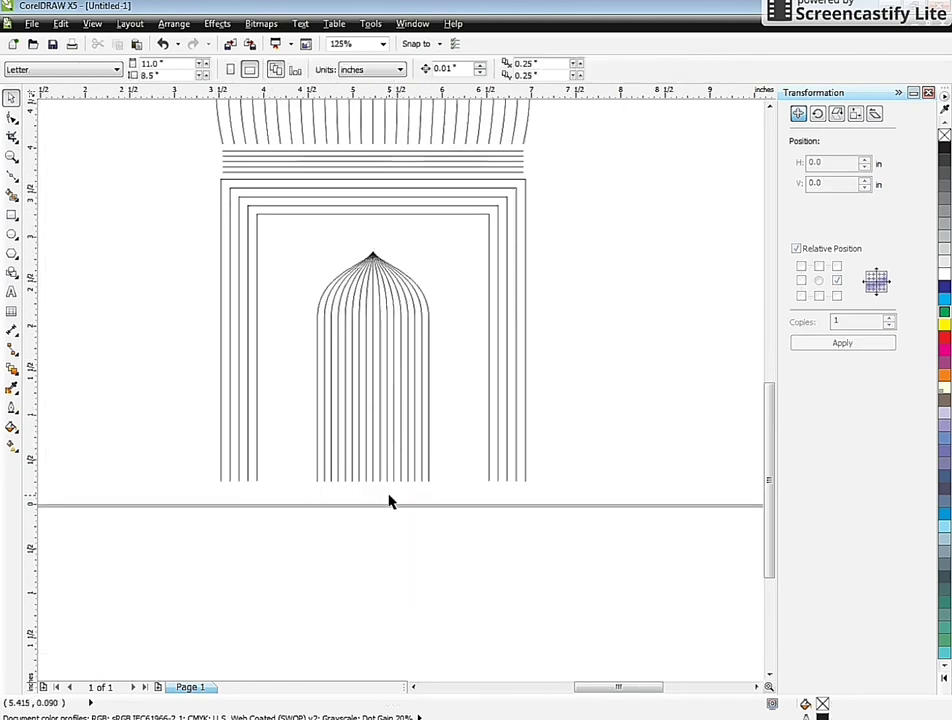
pyautogui.scroll(-1, 390, 502)
pyautogui.scroll(-1, 388, 495)
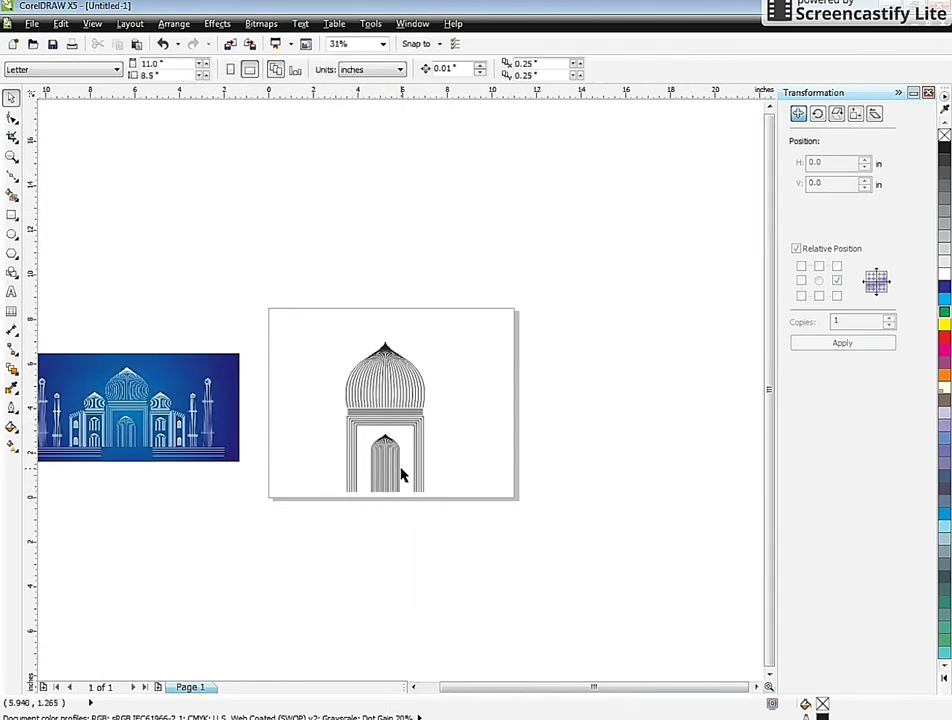
pyautogui.scroll(1, 402, 474)
pyautogui.scroll(1, 418, 395)
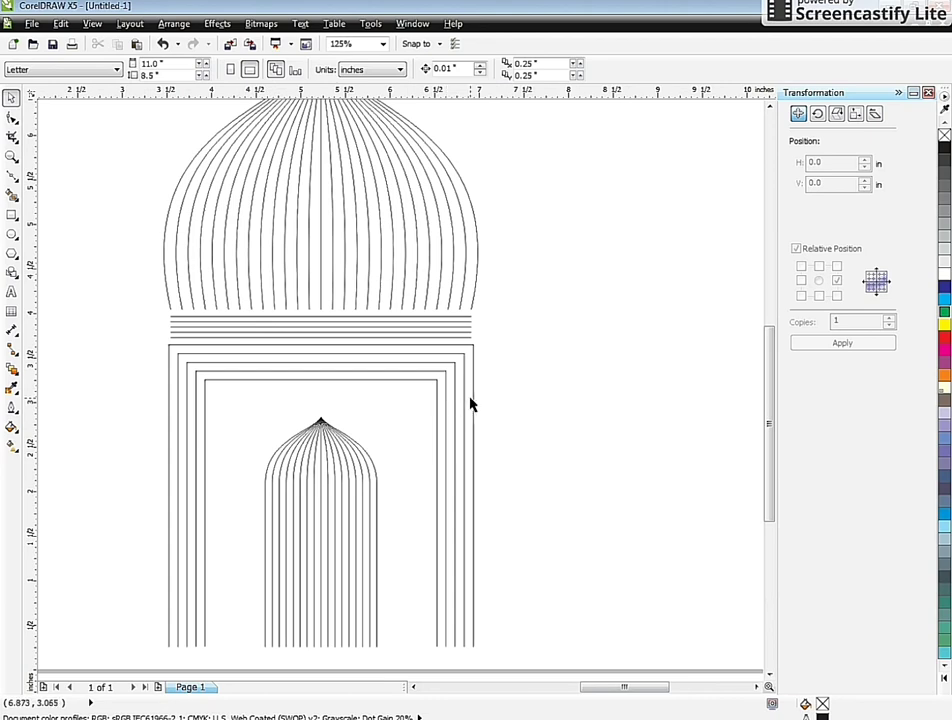
pyautogui.click(474, 405)
pyautogui.scroll(-1, 265, 404)
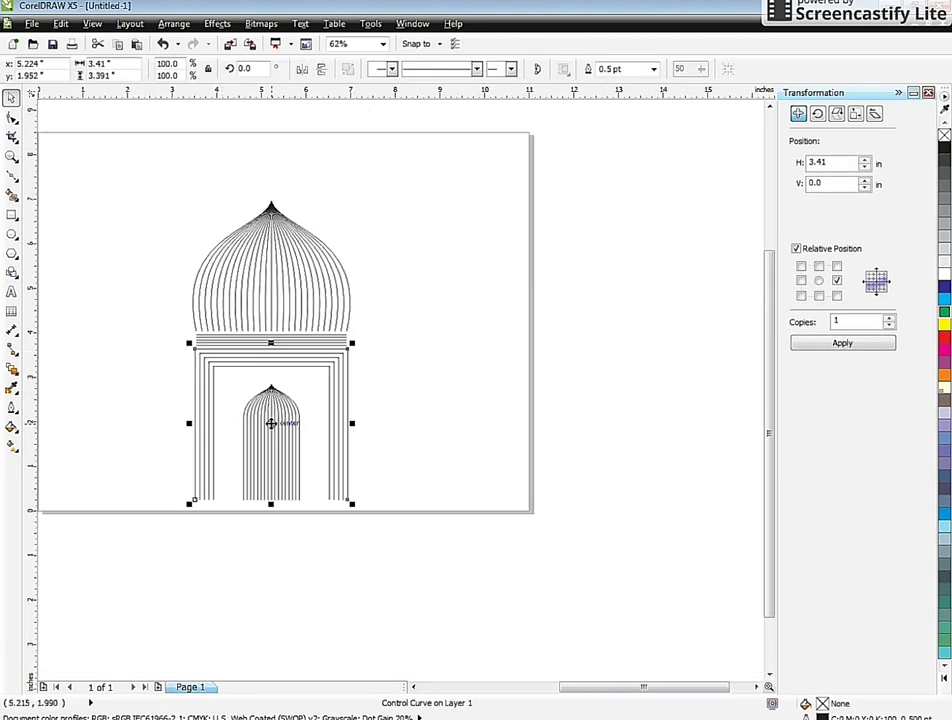
pyautogui.moveTo(270, 423); pyautogui.dragTo(408, 434)
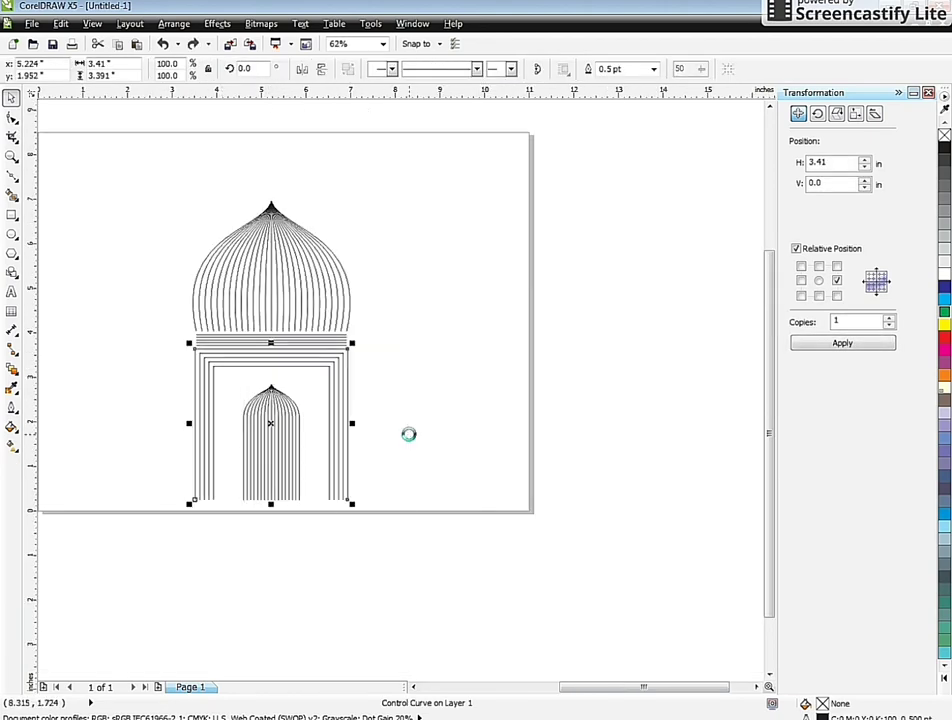
pyautogui.click(362, 497)
# Place a copy of the blended door frame just right of the original and narrow the copy to 2.058 in
pyautogui.click(339, 428)
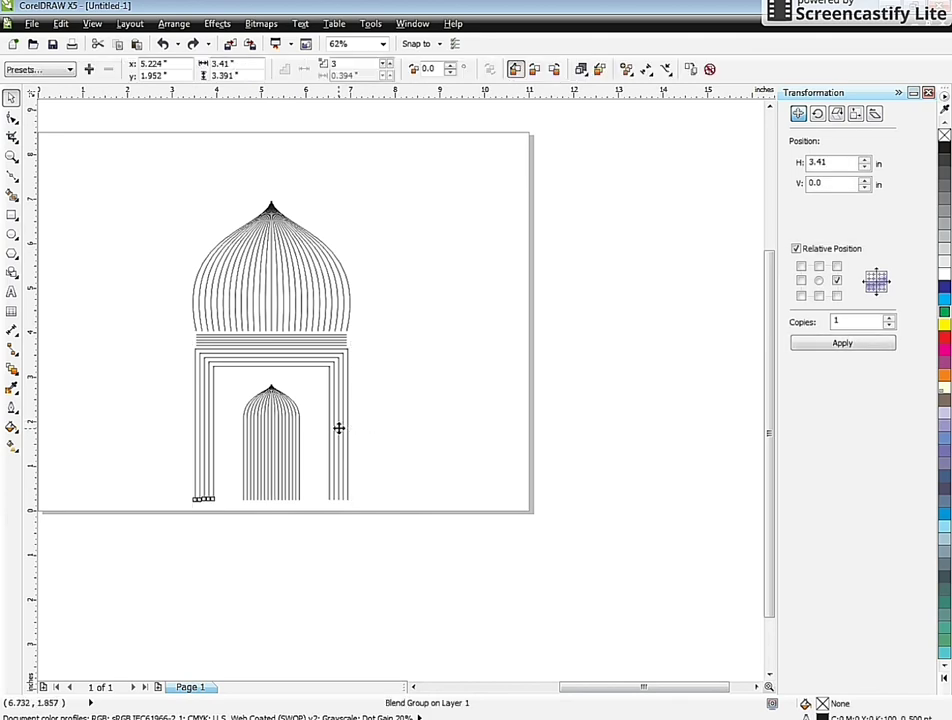
pyautogui.moveTo(339, 428); pyautogui.dragTo(453, 423)
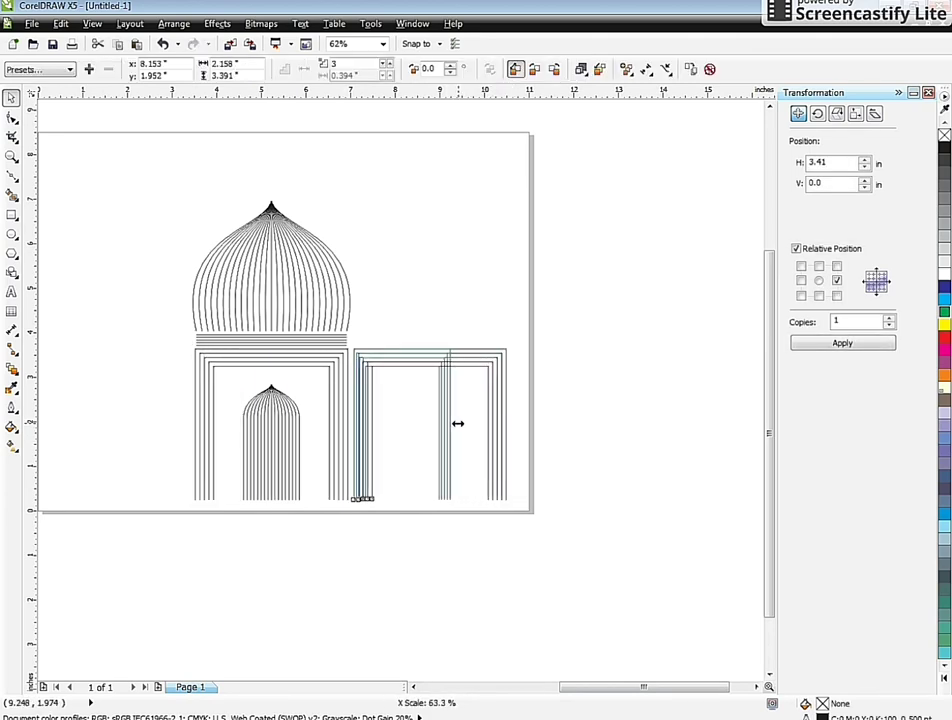
pyautogui.scroll(2, 452, 424)
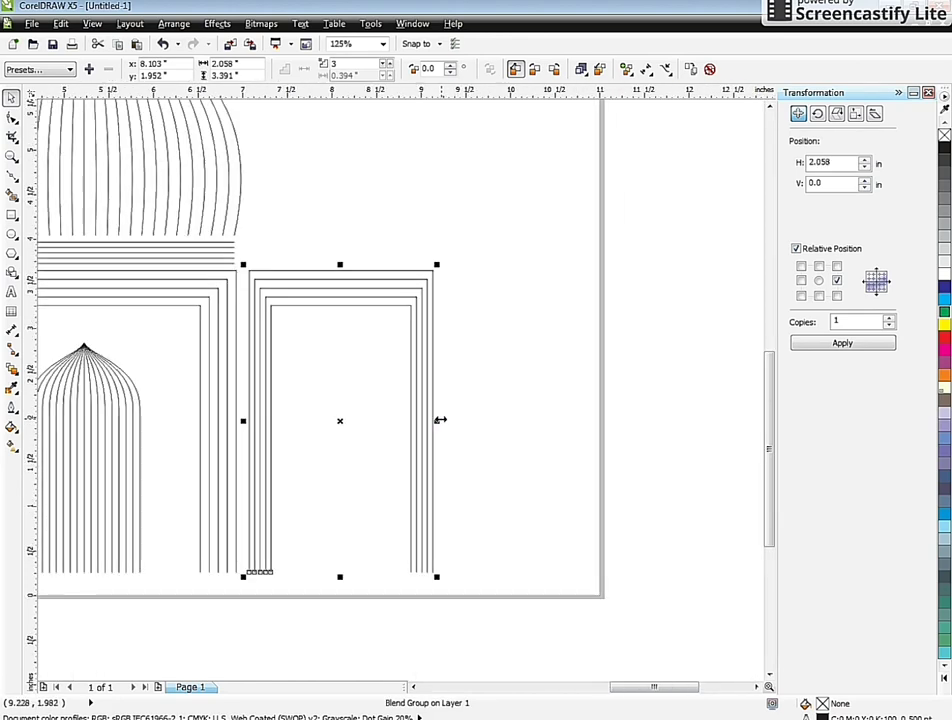
pyautogui.scroll(-2, 408, 418)
pyautogui.click(442, 493)
# Move the narrow door frame copy about 0.06 in left, closer to the main door frame
pyautogui.scroll(1, 379, 417)
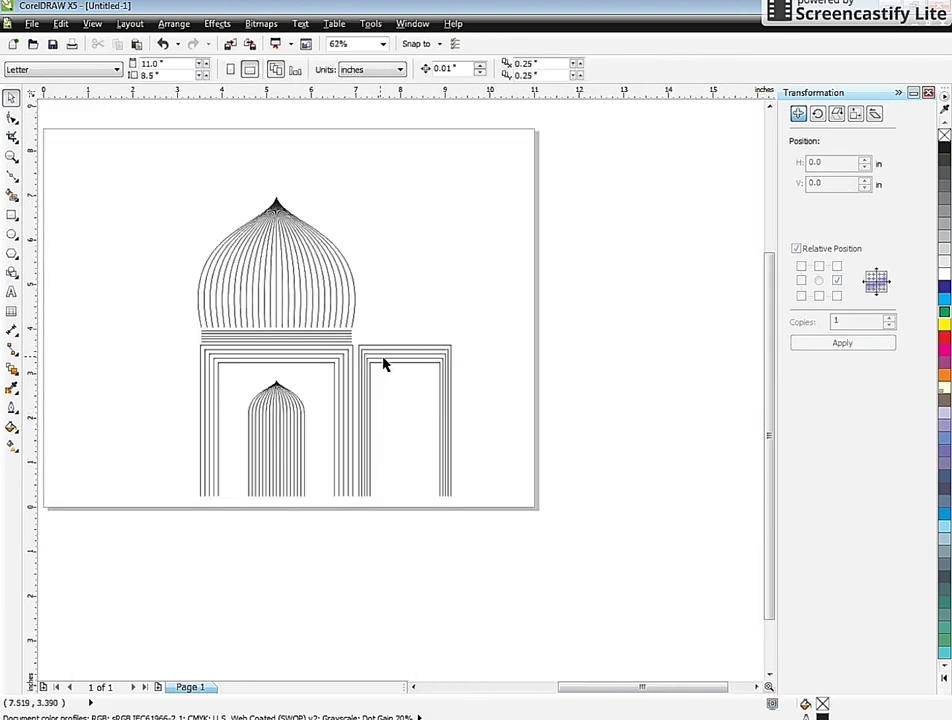
pyautogui.scroll(2, 374, 374)
pyautogui.scroll(-4, 389, 361)
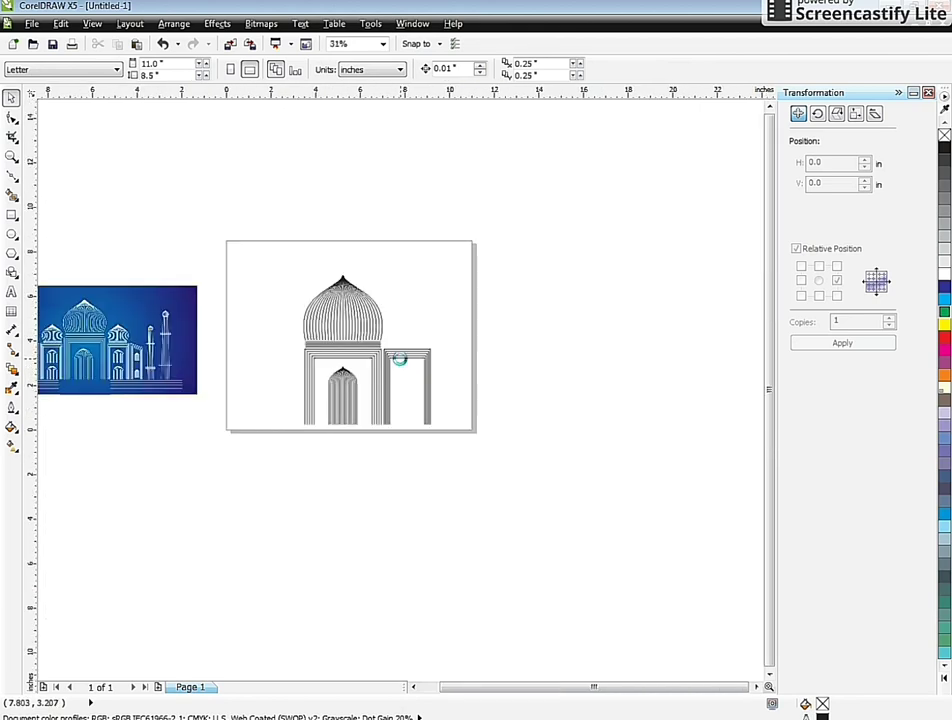
pyautogui.scroll(2, 380, 375)
pyautogui.click(412, 378)
pyautogui.scroll(3, 407, 375)
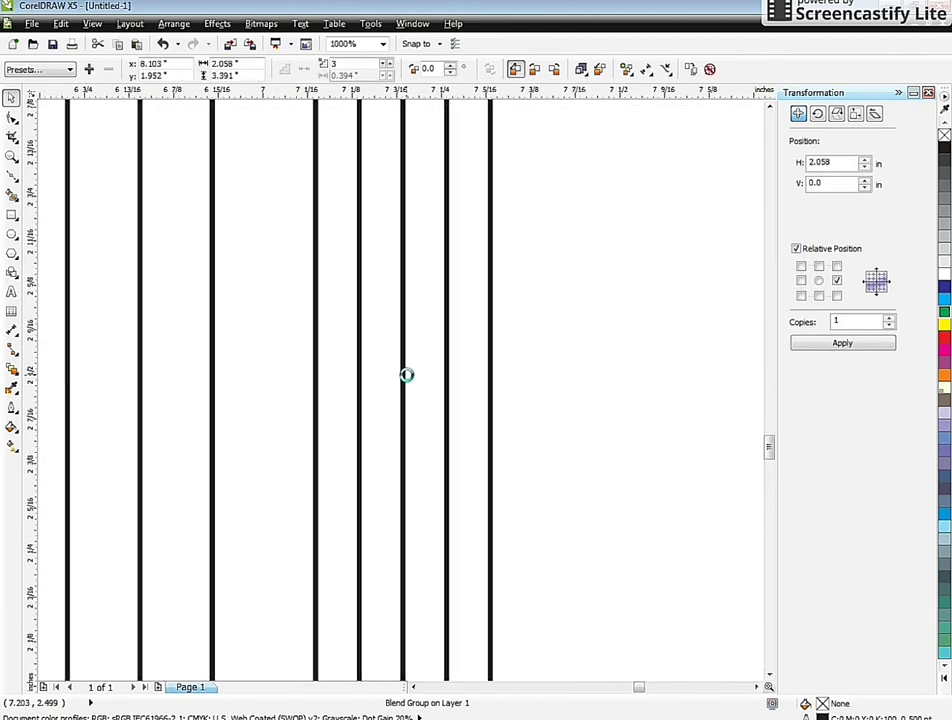
pyautogui.moveTo(404, 375); pyautogui.dragTo(361, 366)
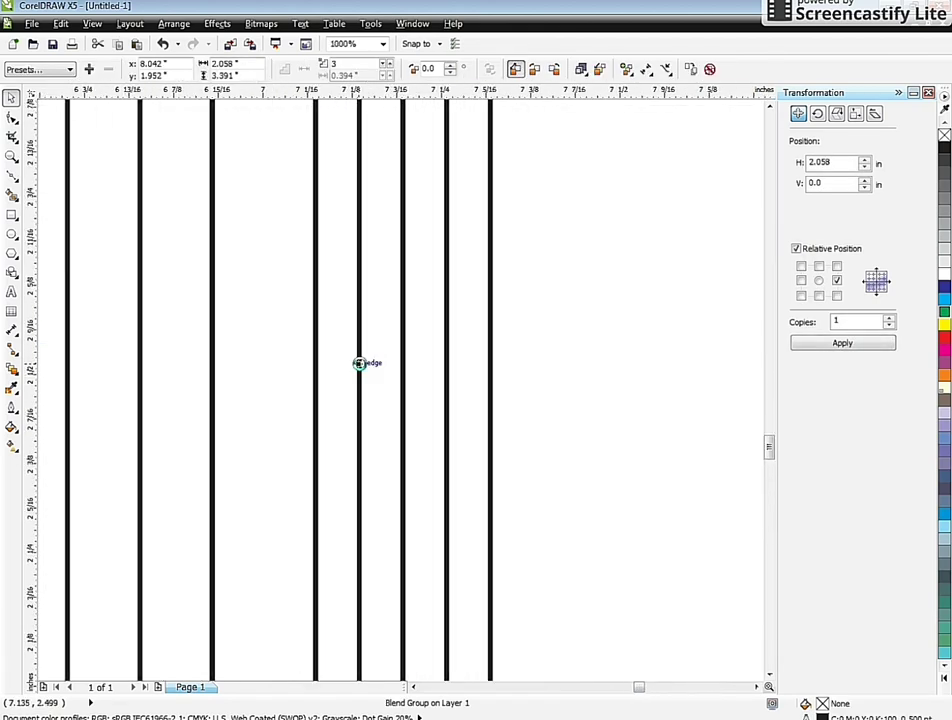
# Nudge the narrow door frame copy about 0.03 in right, away from the main door frame
pyautogui.scroll(-4, 355, 363)
pyautogui.scroll(2, 355, 363)
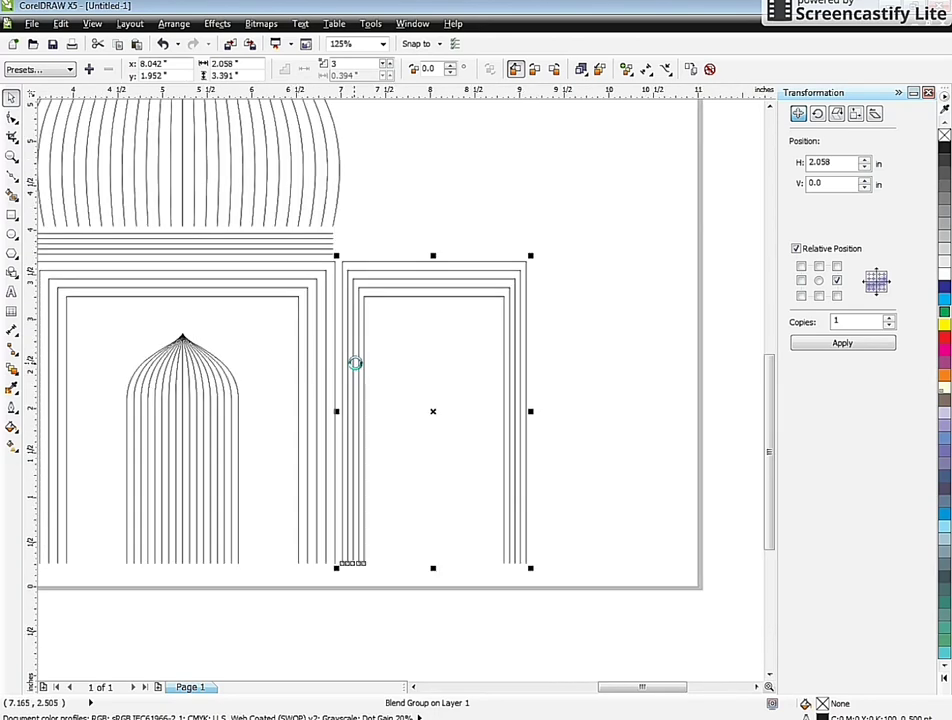
pyautogui.scroll(1, 352, 355)
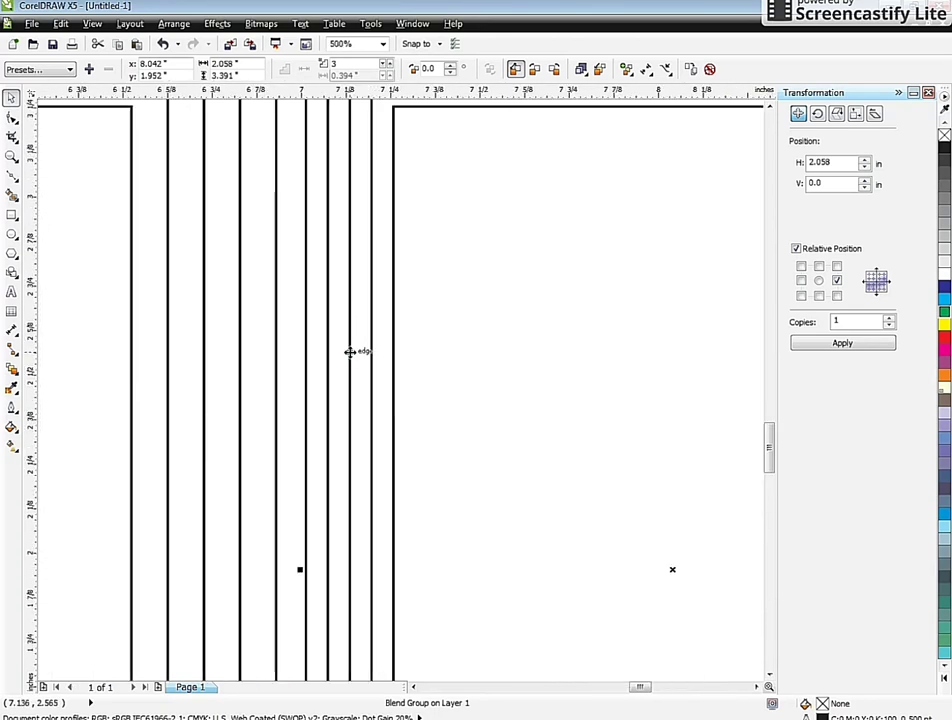
pyautogui.scroll(-2, 320, 335)
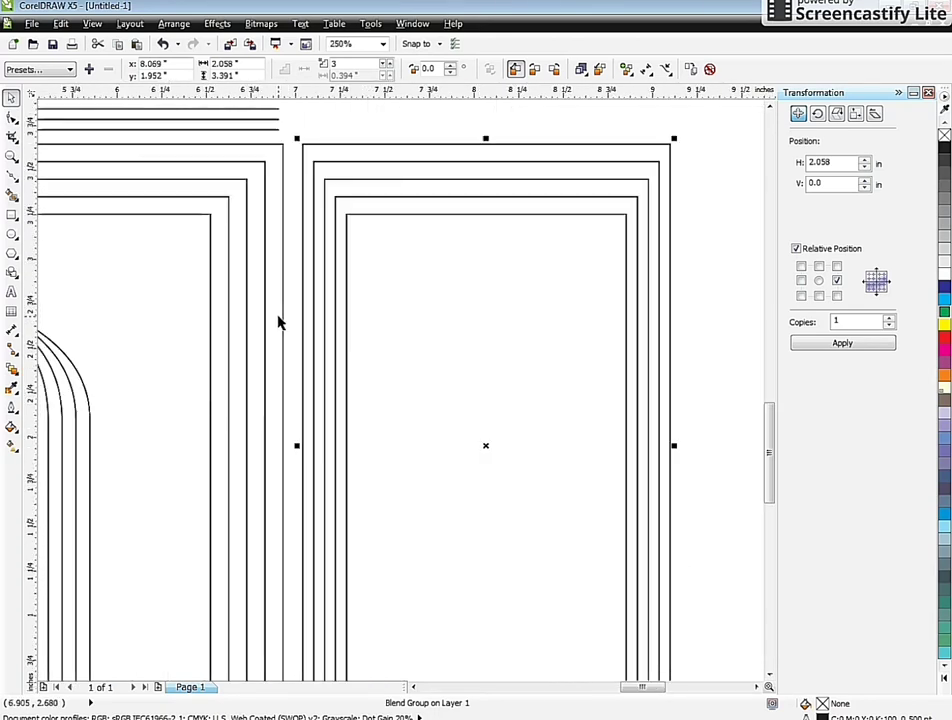
pyautogui.scroll(-1, 376, 374)
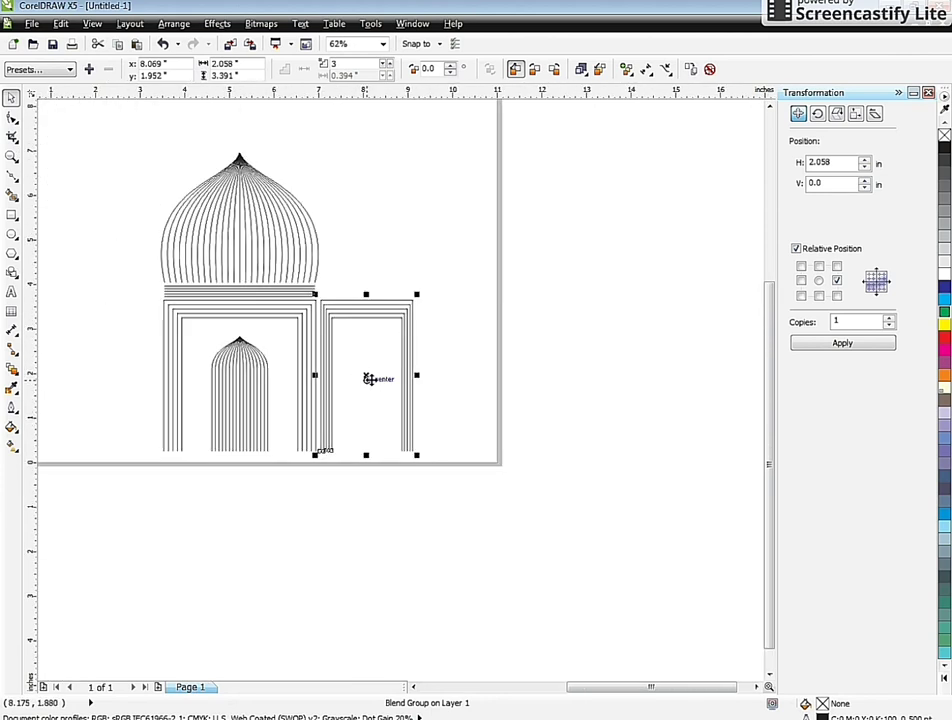
# Place a copy of the narrow door frame to its right, leaving only a slight gap between the two
pyautogui.moveTo(368, 376); pyautogui.dragTo(462, 397)
pyautogui.scroll(1, 410, 287)
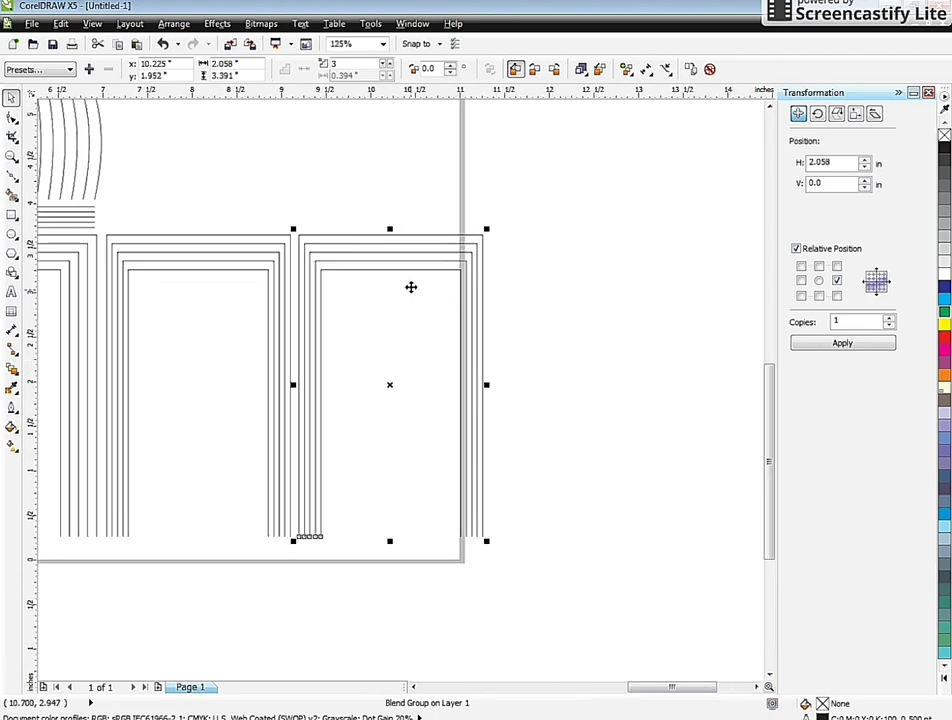
pyautogui.scroll(3, 313, 253)
pyautogui.moveTo(304, 227); pyautogui.dragTo(266, 220)
pyautogui.scroll(-3, 266, 220)
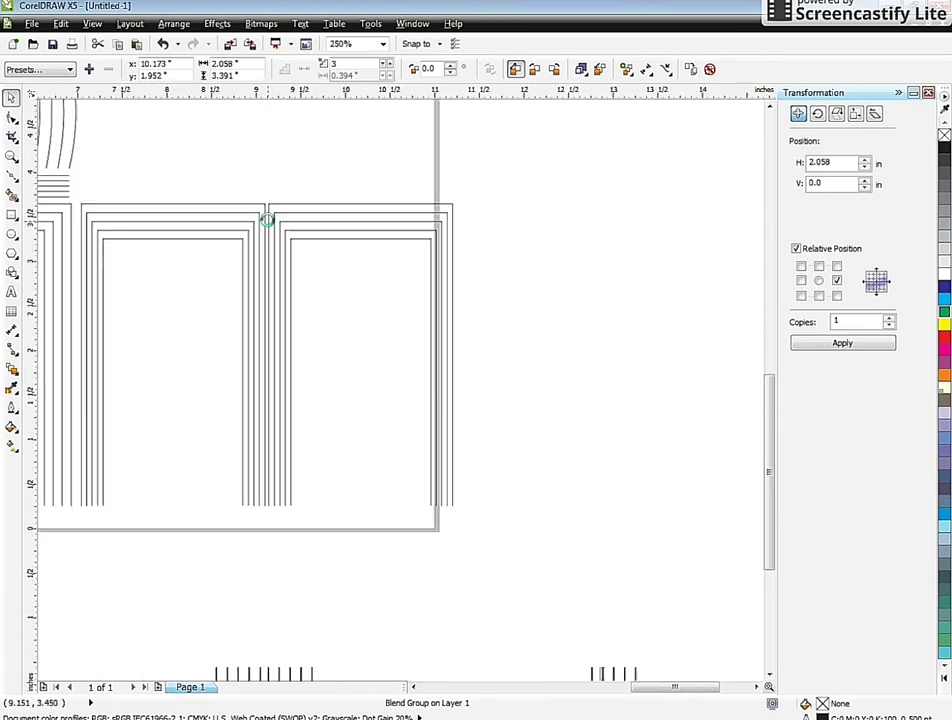
# Narrow the outermost door frame copy to 1.699 in from its right side
pyautogui.click(12, 118)
pyautogui.click(12, 98)
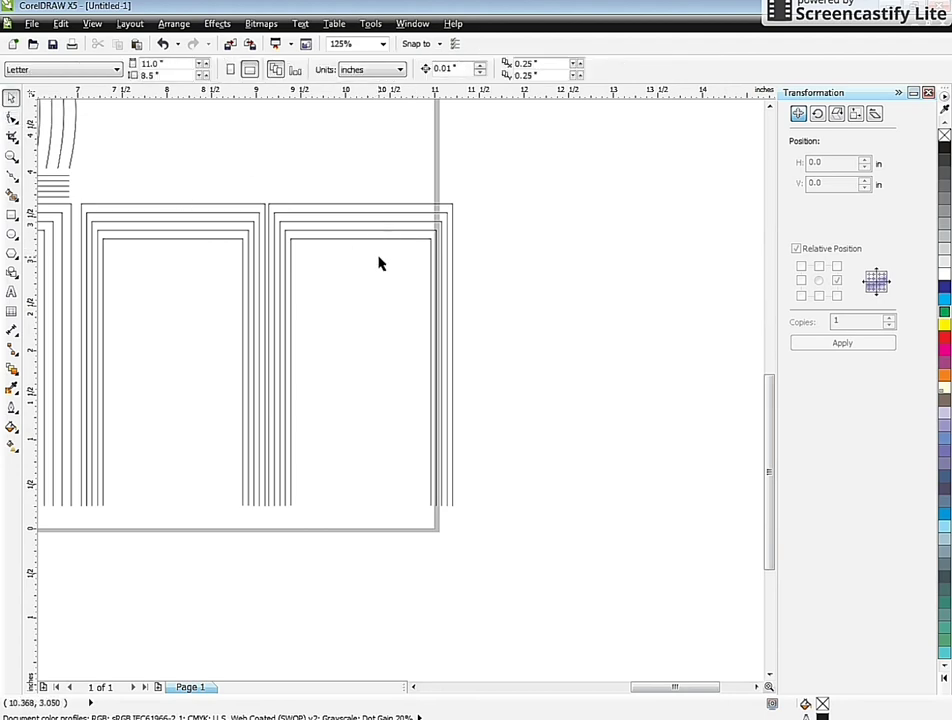
pyautogui.click(397, 222)
pyautogui.moveTo(458, 357); pyautogui.dragTo(431, 356)
pyautogui.scroll(-3, 503, 346)
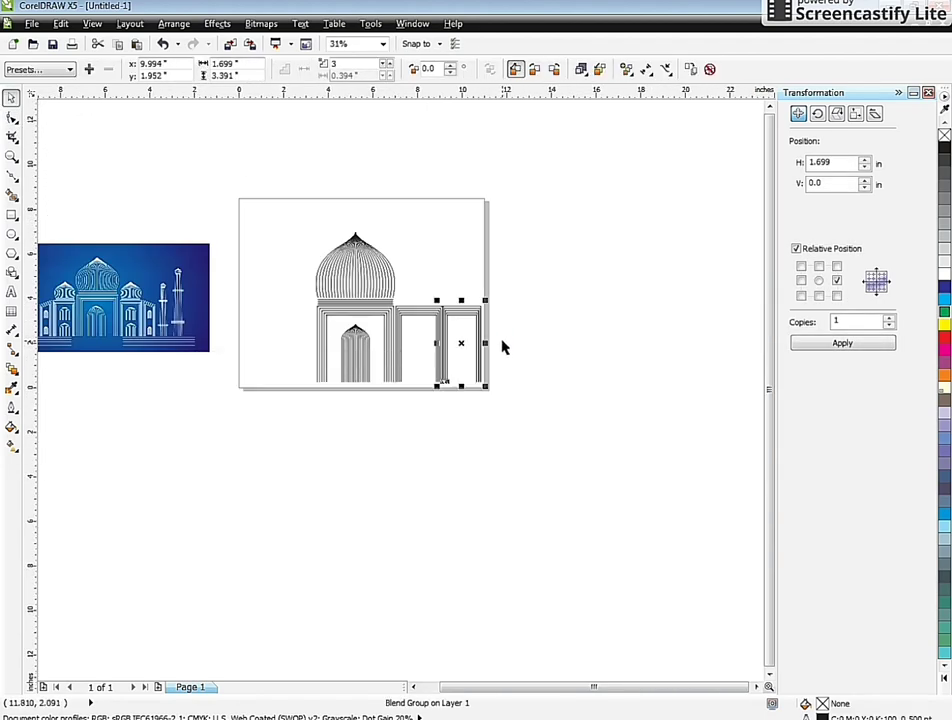
# Slope the outermost frame's top down to the right by lowering the right corner nodes of its inner and outer outlines until the lines run parallel
pyautogui.scroll(3, 486, 344)
pyautogui.scroll(1, 473, 293)
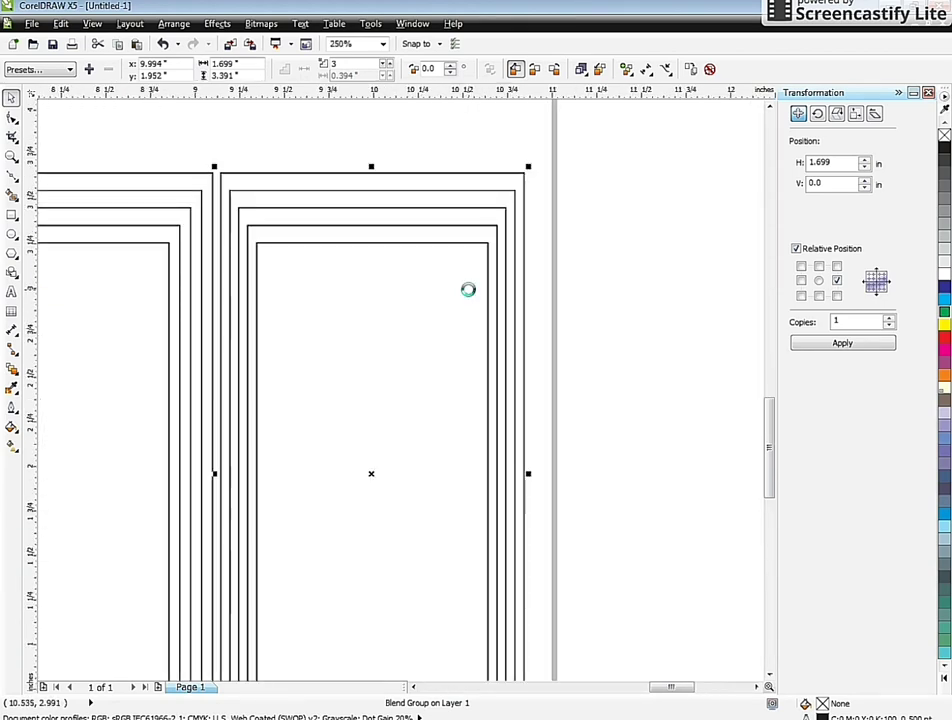
pyautogui.click(13, 118)
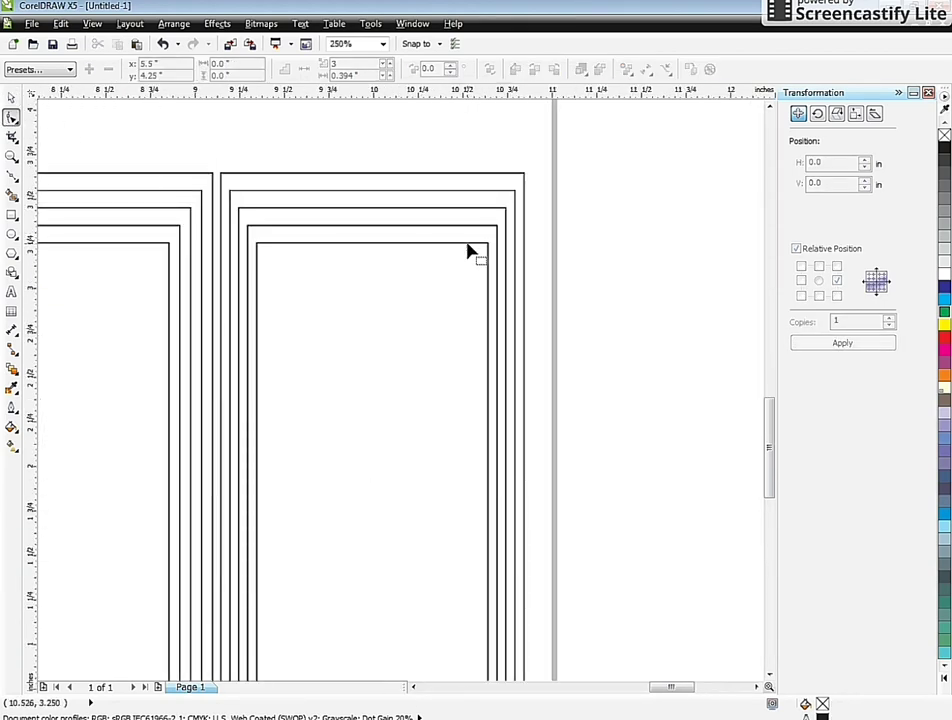
pyautogui.click(489, 249)
pyautogui.moveTo(489, 247); pyautogui.dragTo(488, 312)
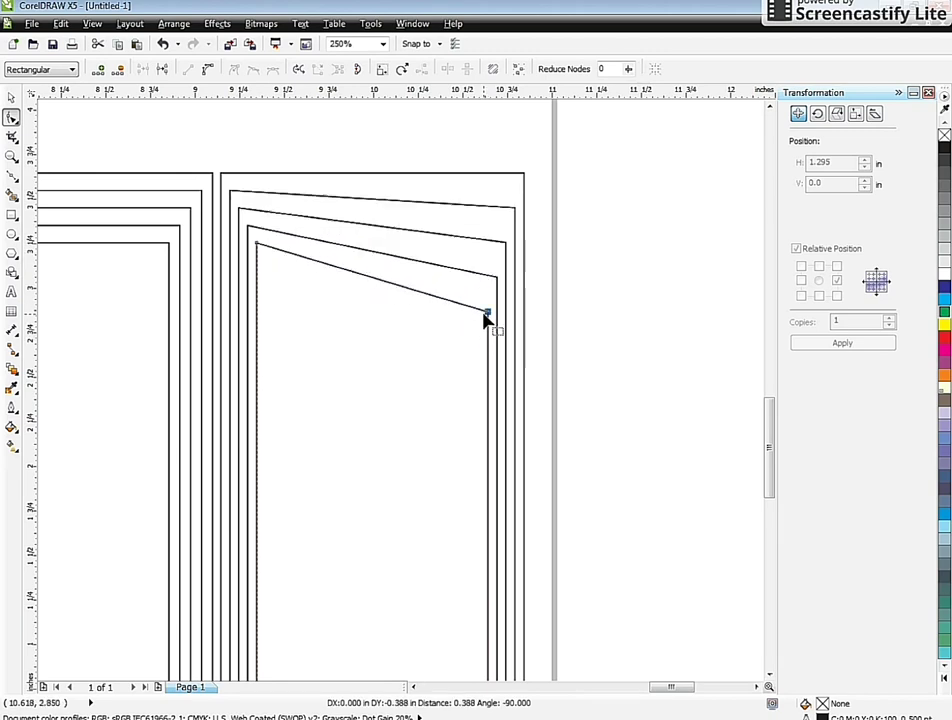
pyautogui.click(524, 180)
pyautogui.moveTo(526, 172); pyautogui.dragTo(525, 259)
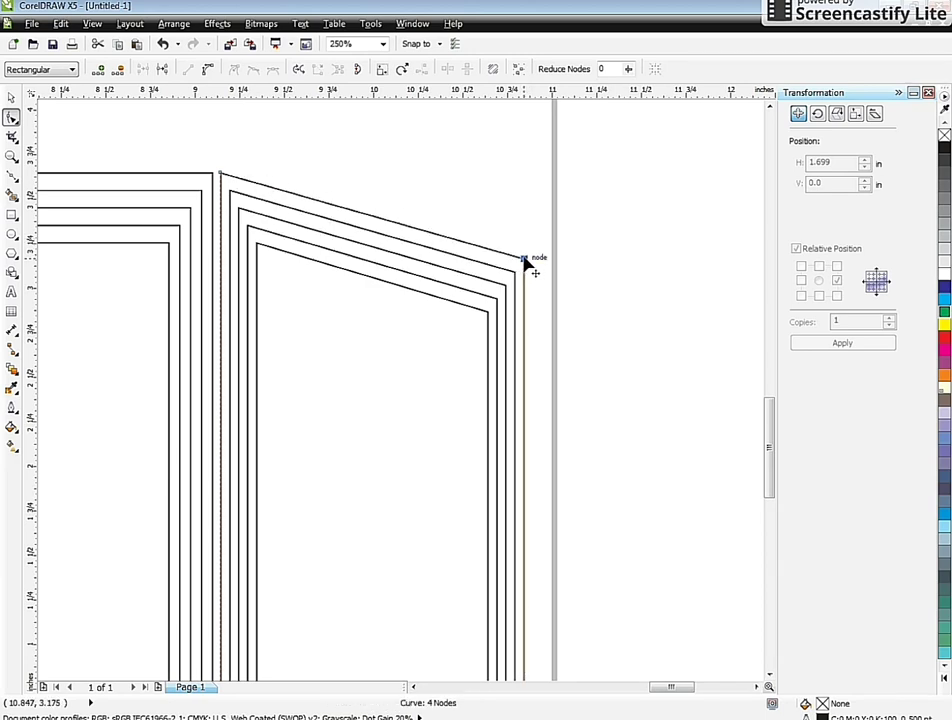
pyautogui.click(12, 98)
pyautogui.scroll(-3, 514, 293)
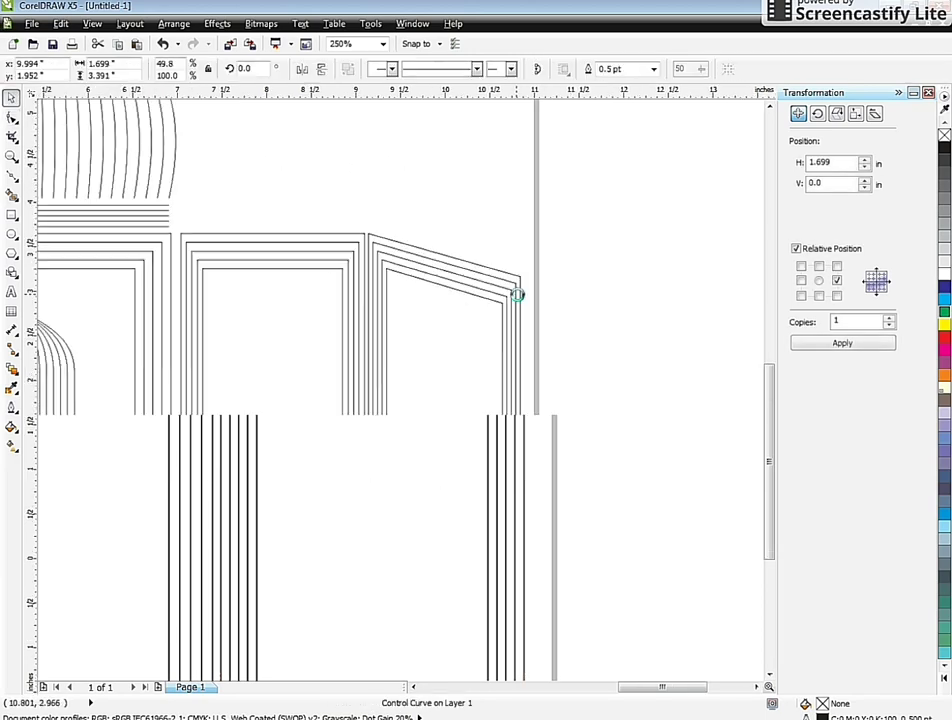
pyautogui.scroll(3, 525, 331)
pyautogui.moveTo(514, 350); pyautogui.dragTo(453, 344)
pyautogui.scroll(-3, 529, 344)
pyautogui.scroll(2, 521, 340)
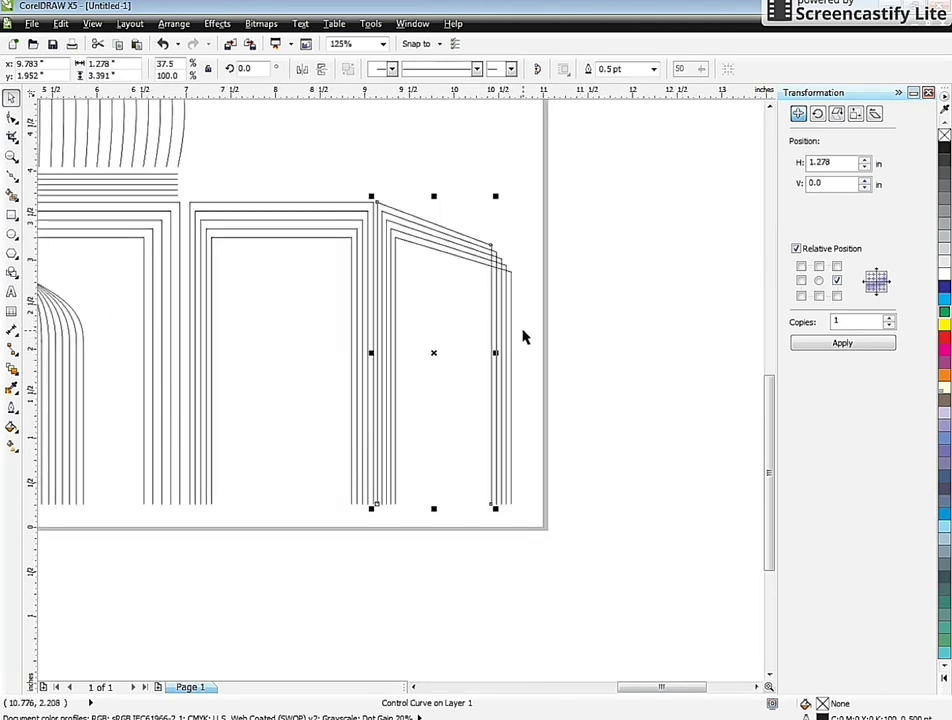
pyautogui.hotkey('ctrl', 'z')
pyautogui.click(535, 249)
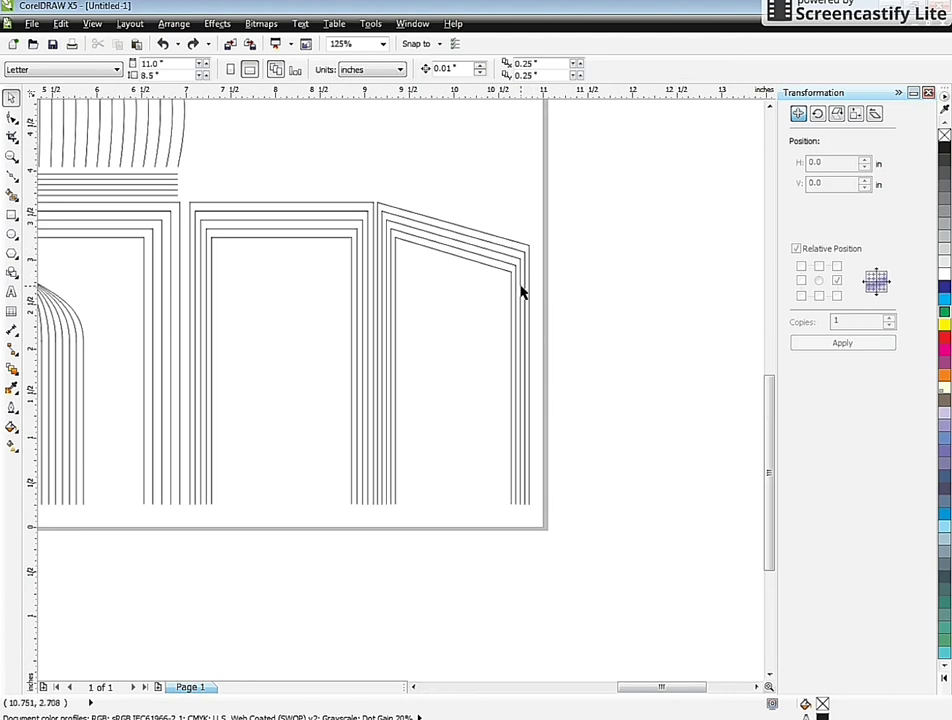
# Narrow the whole sloped frame blend to 1.259 in from its right side
pyautogui.click(521, 291)
pyautogui.moveTo(531, 351); pyautogui.dragTo(505, 352)
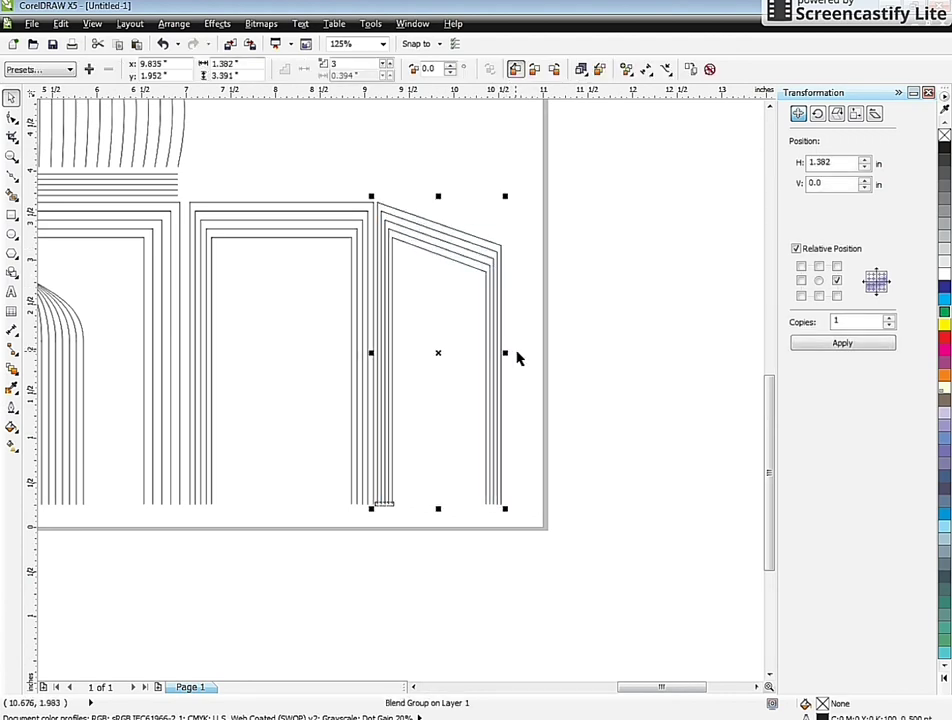
pyautogui.click(599, 378)
pyautogui.scroll(-4, 600, 375)
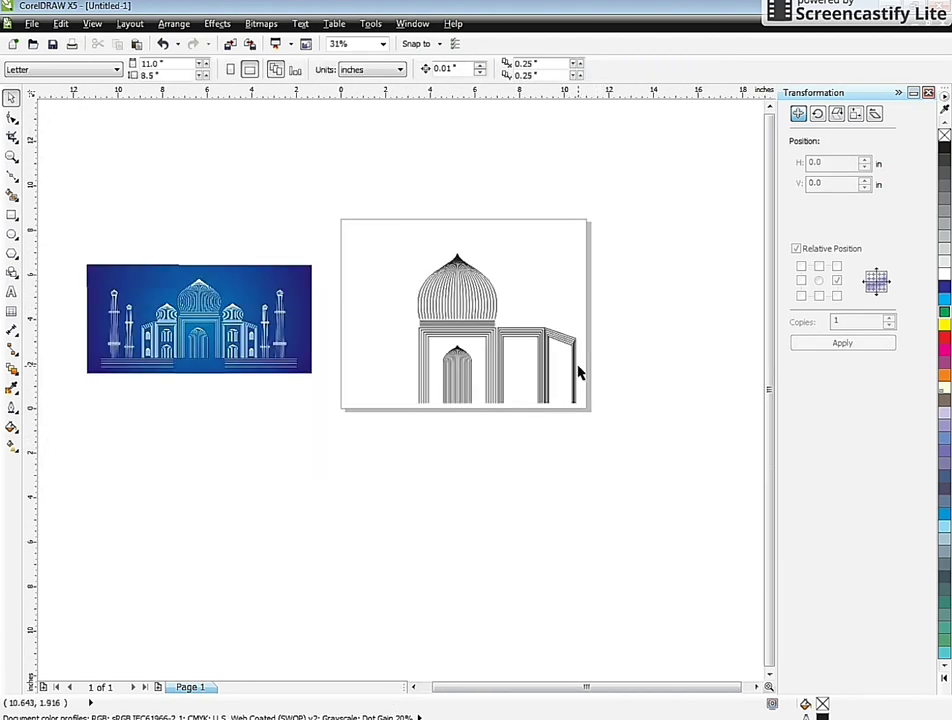
pyautogui.scroll(4, 578, 372)
pyautogui.click(526, 280)
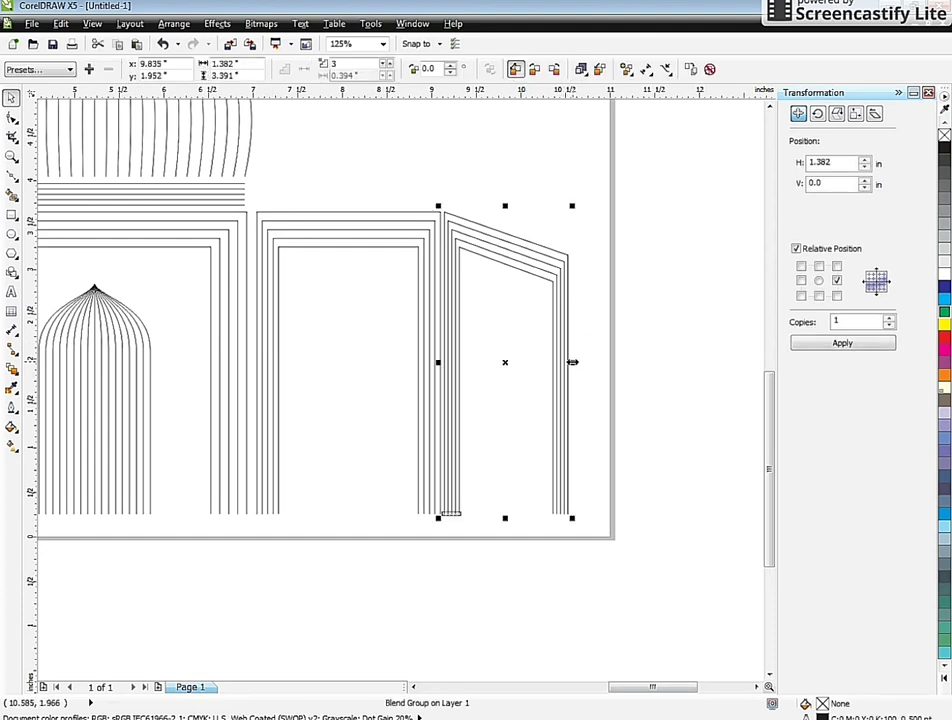
pyautogui.moveTo(572, 362); pyautogui.dragTo(560, 358)
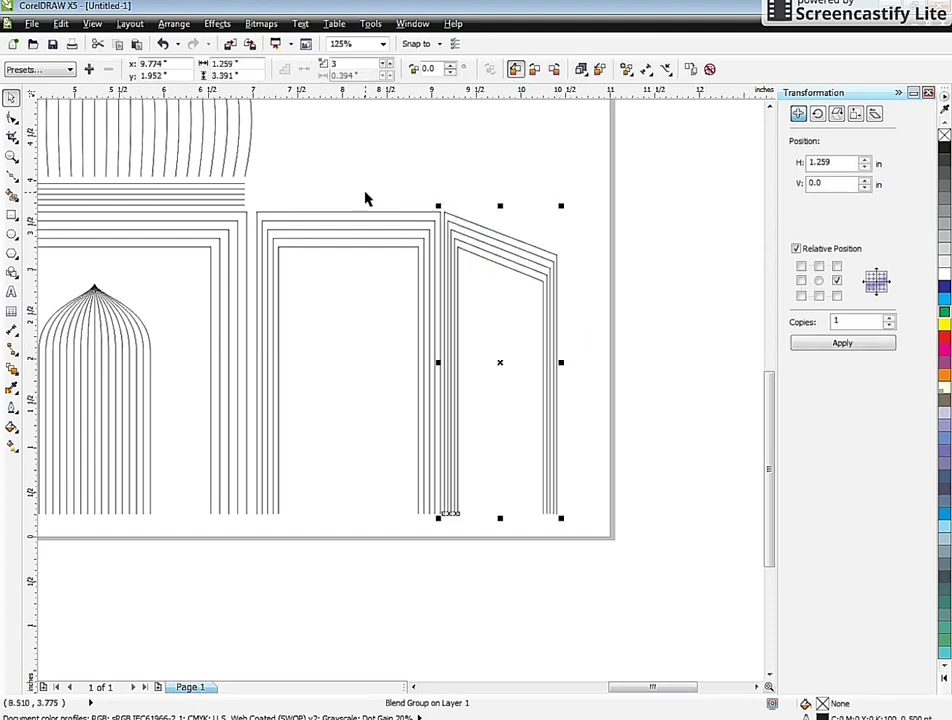
# Steepen the sloped frame's top by lowering the right corner nodes of its inner and outer outlines about 0.1 in
pyautogui.scroll(2, 559, 280)
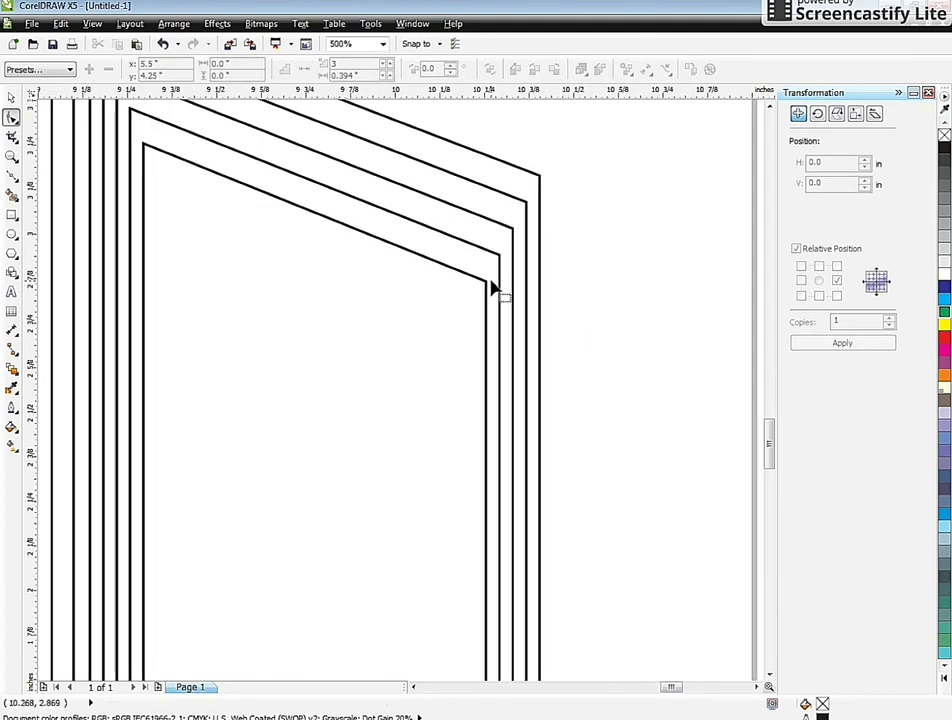
pyautogui.click(485, 284)
pyautogui.click(485, 284)
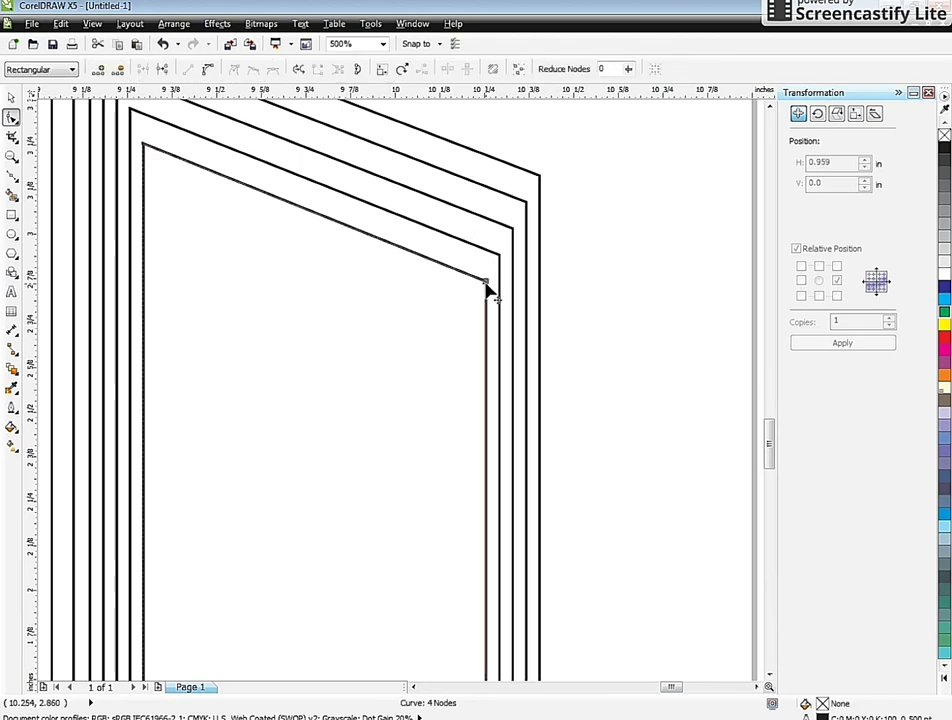
pyautogui.moveTo(485, 284); pyautogui.dragTo(489, 314)
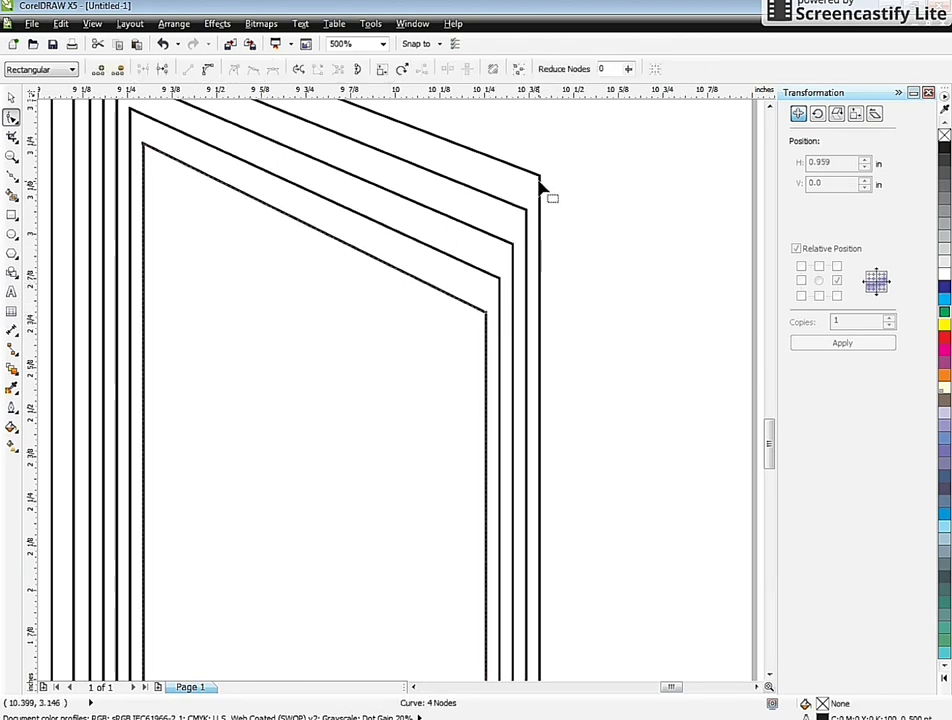
pyautogui.moveTo(544, 187); pyautogui.dragTo(544, 234)
pyautogui.scroll(-2, 493, 232)
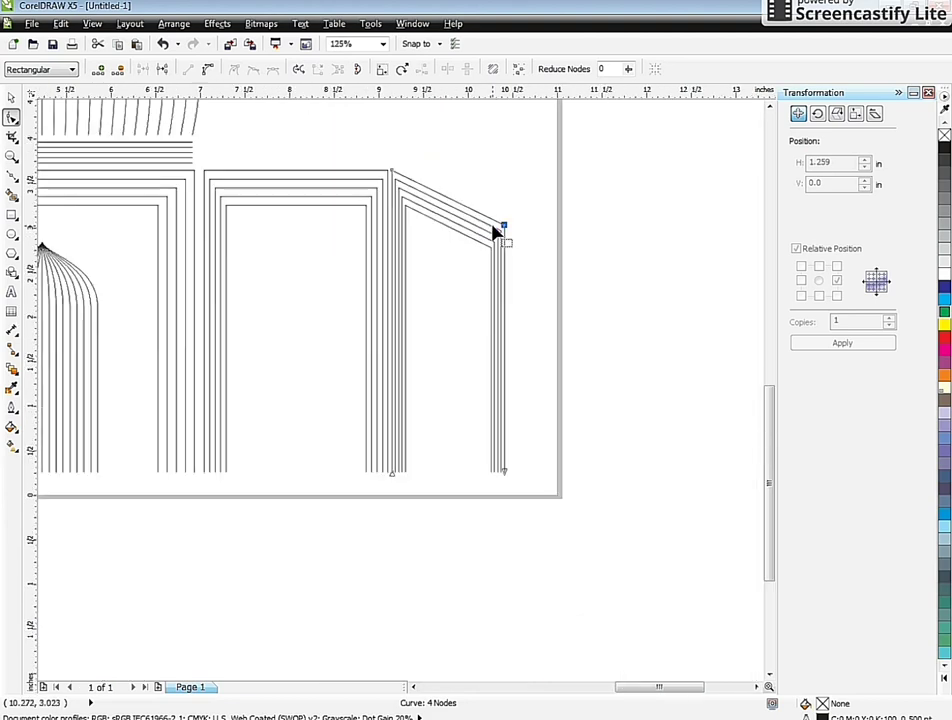
# Flatten the sloped frame's top by raising the right corner nodes of its outer and inner outlines about 0.09 in
pyautogui.scroll(-1, 487, 276)
pyautogui.scroll(3, 487, 251)
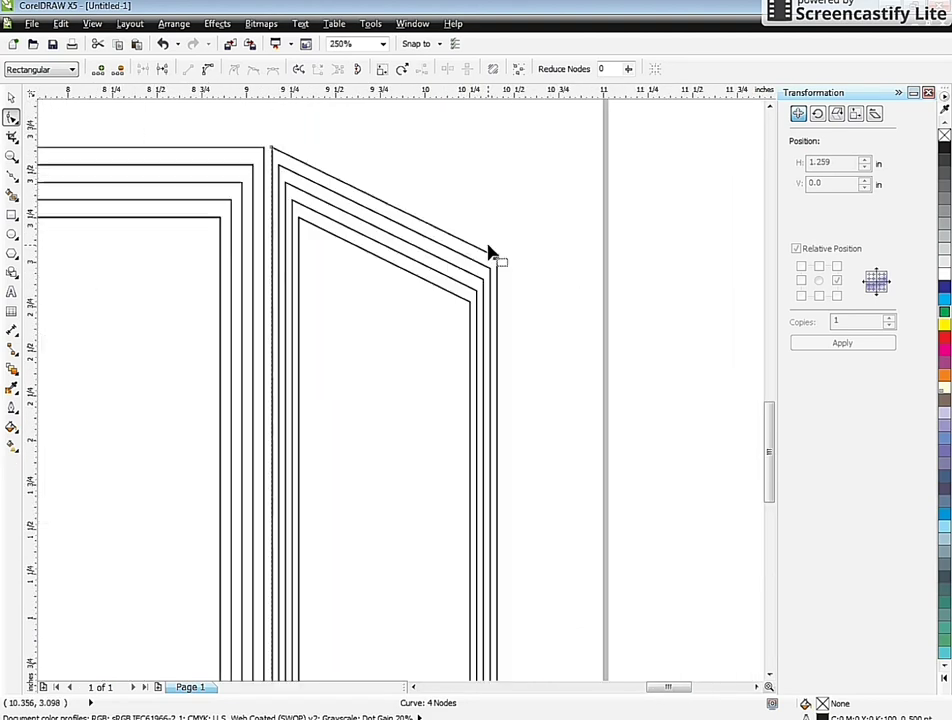
pyautogui.scroll(2, 486, 258)
pyautogui.moveTo(527, 258); pyautogui.dragTo(521, 194)
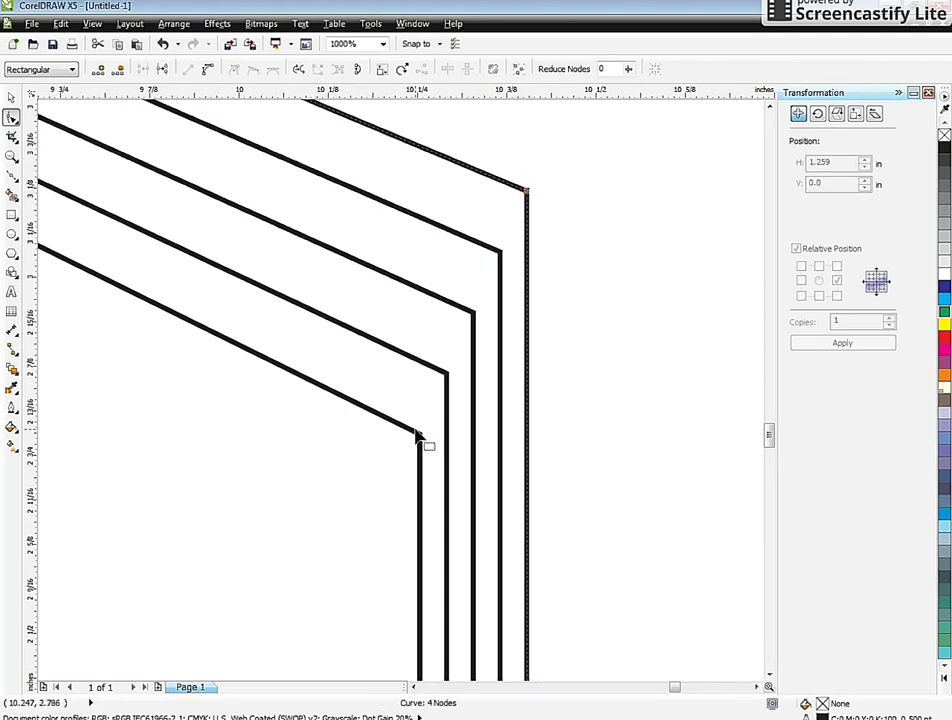
pyautogui.moveTo(417, 432); pyautogui.dragTo(420, 367)
pyautogui.click(10, 97)
pyautogui.scroll(-5, 476, 357)
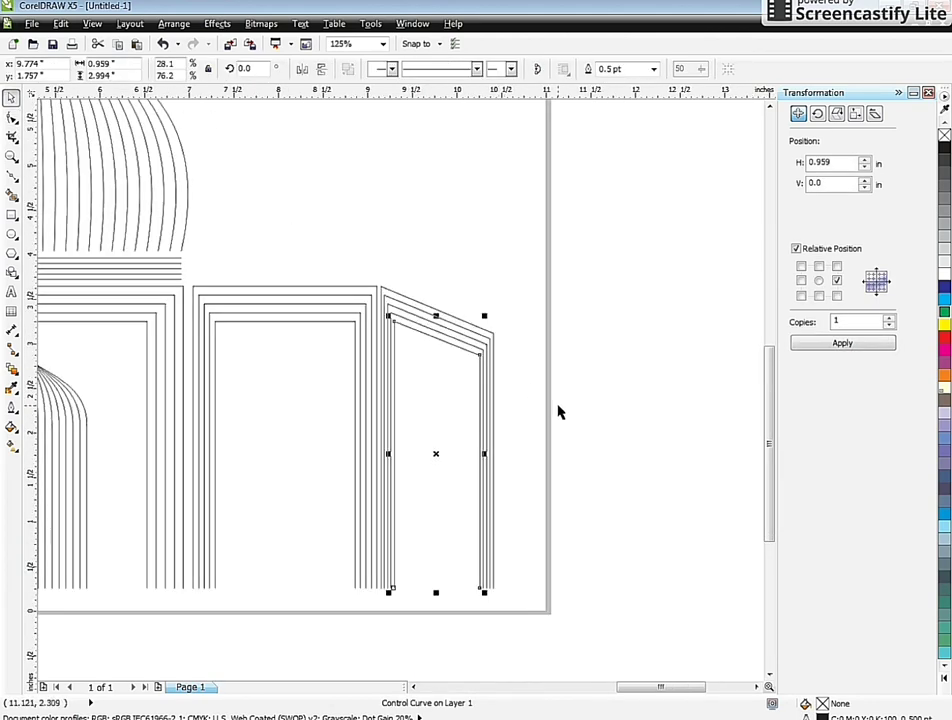
pyautogui.click(545, 443)
pyautogui.scroll(-2, 407, 465)
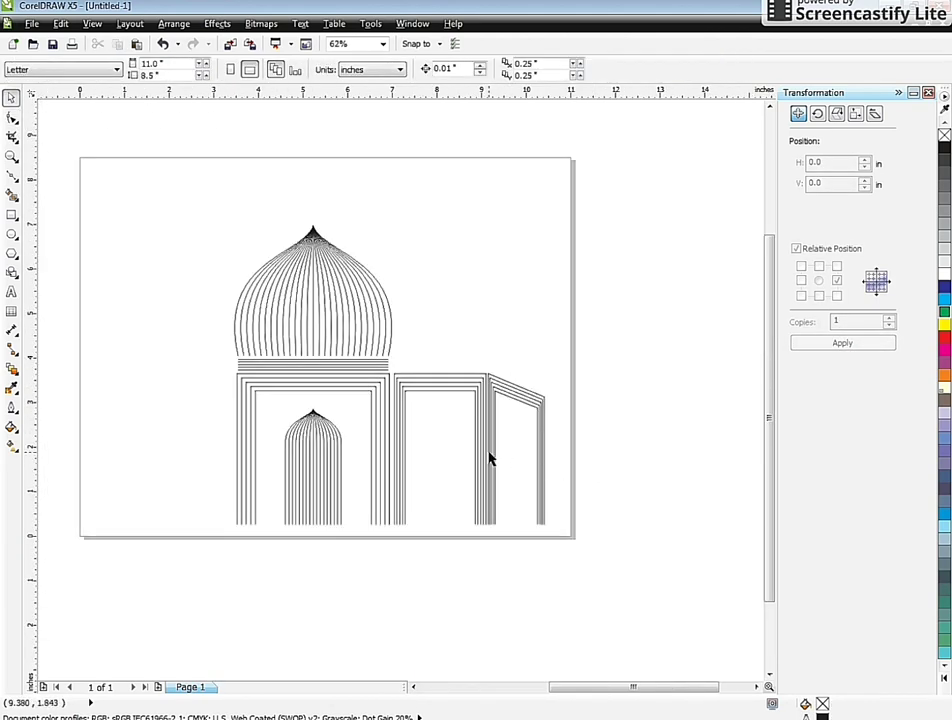
# Copy the dome with its base lines to the right, level with the original, and scale the copy about its centre to 2.237 in wide
pyautogui.scroll(-1, 566, 501)
pyautogui.scroll(1, 560, 495)
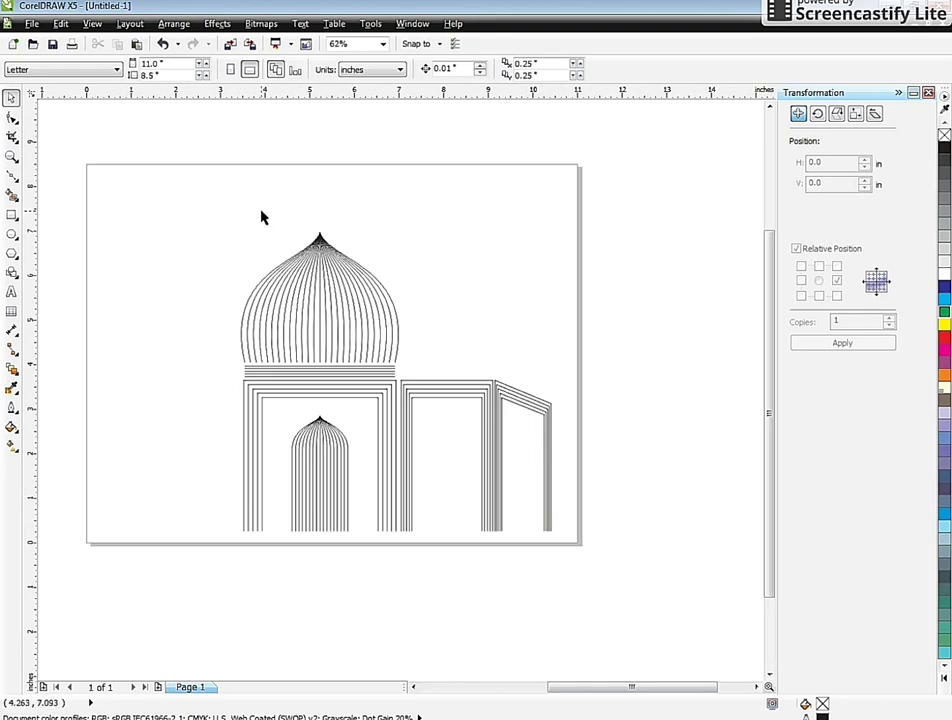
pyautogui.moveTo(184, 175); pyautogui.dragTo(536, 397)
pyautogui.scroll(2, 355, 335)
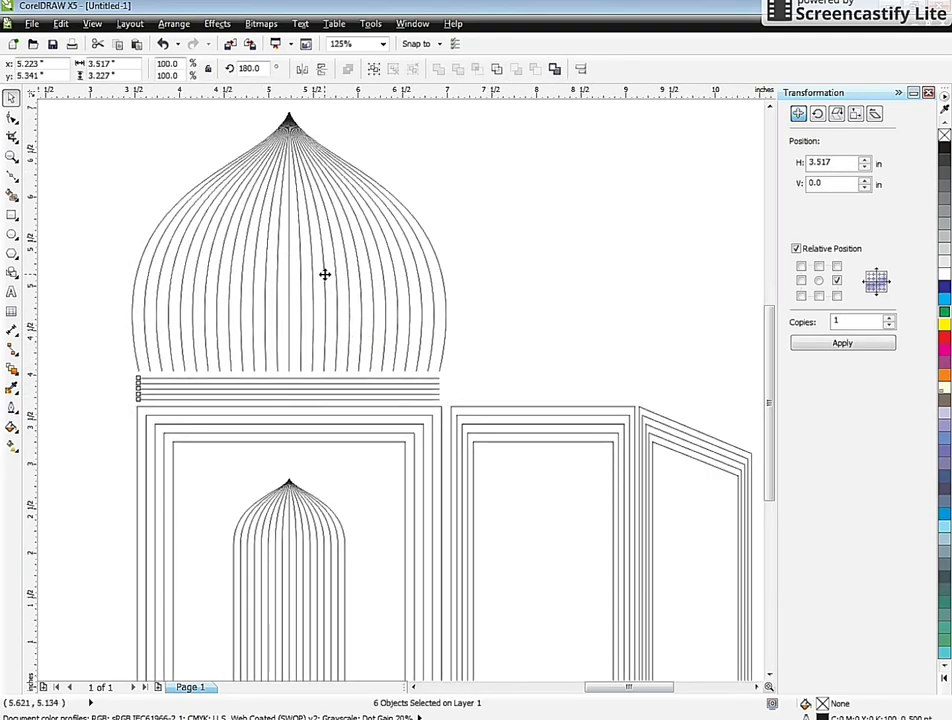
pyautogui.moveTo(323, 272); pyautogui.dragTo(601, 297)
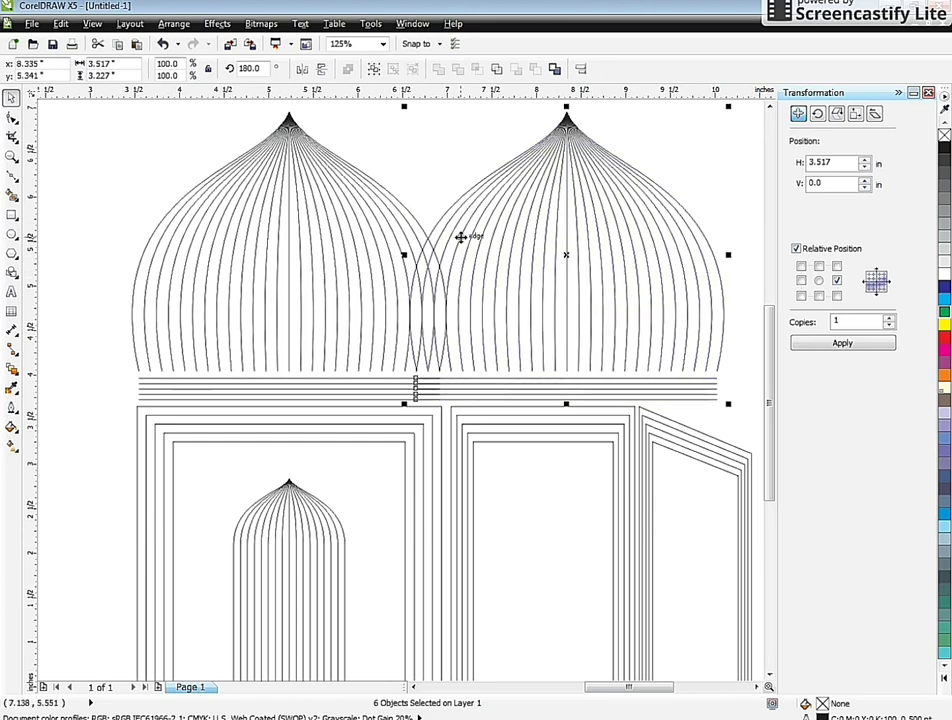
pyautogui.scroll(-2, 463, 236)
pyautogui.moveTo(592, 172); pyautogui.dragTo(575, 200)
# Move the small dome and its base lines down onto the narrow door frame, centred at about x 8.125 in, y 4.75 in
pyautogui.scroll(4, 531, 248)
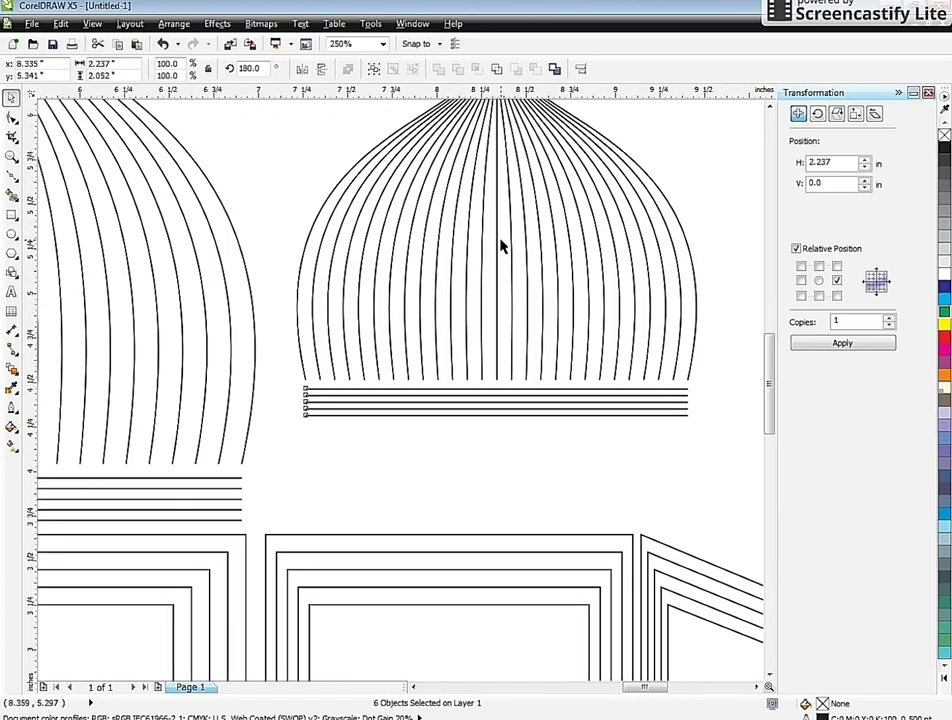
pyautogui.moveTo(499, 298); pyautogui.dragTo(389, 334)
pyautogui.scroll(-1, 389, 334)
pyautogui.moveTo(334, 132); pyautogui.dragTo(659, 400)
pyautogui.scroll(2, 446, 325)
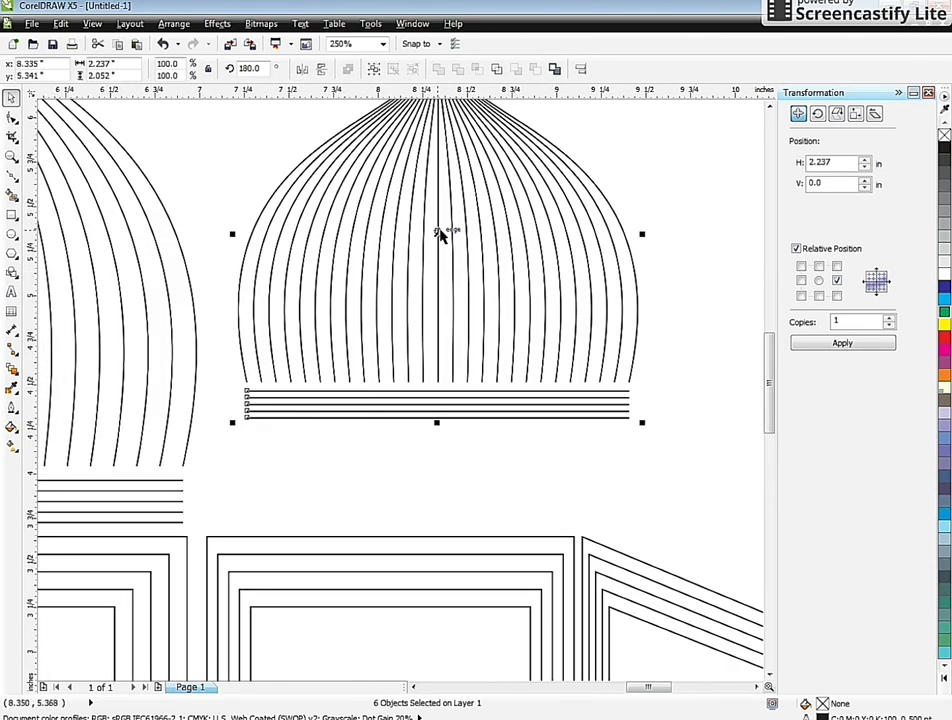
pyautogui.moveTo(437, 236); pyautogui.dragTo(399, 340)
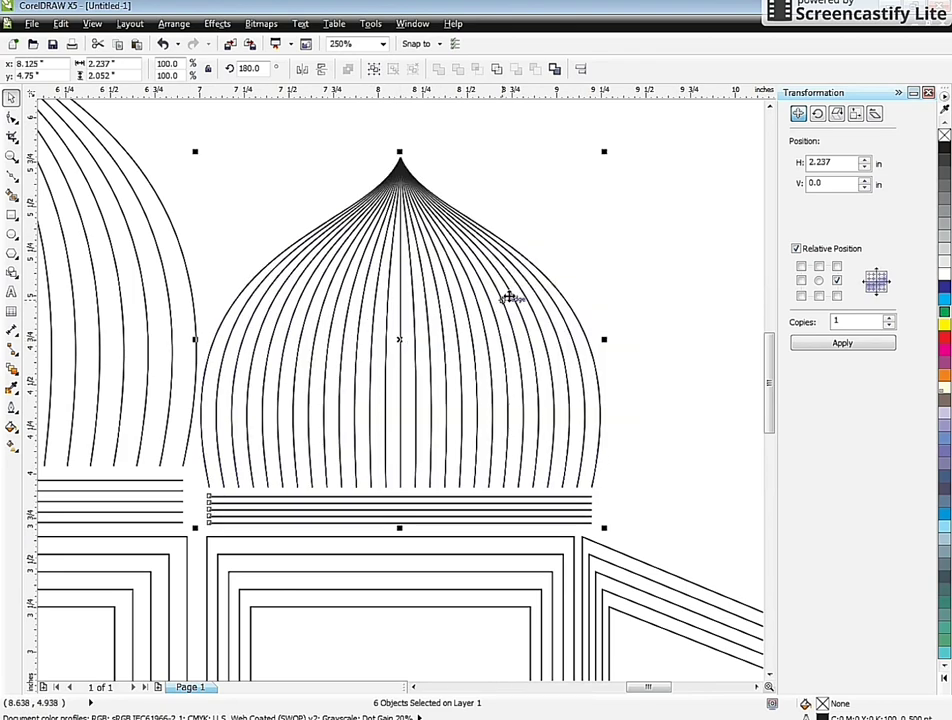
# Scale the small dome and its base lines proportionally about their centre to 1.873 in wide
pyautogui.moveTo(605, 154); pyautogui.dragTo(595, 183)
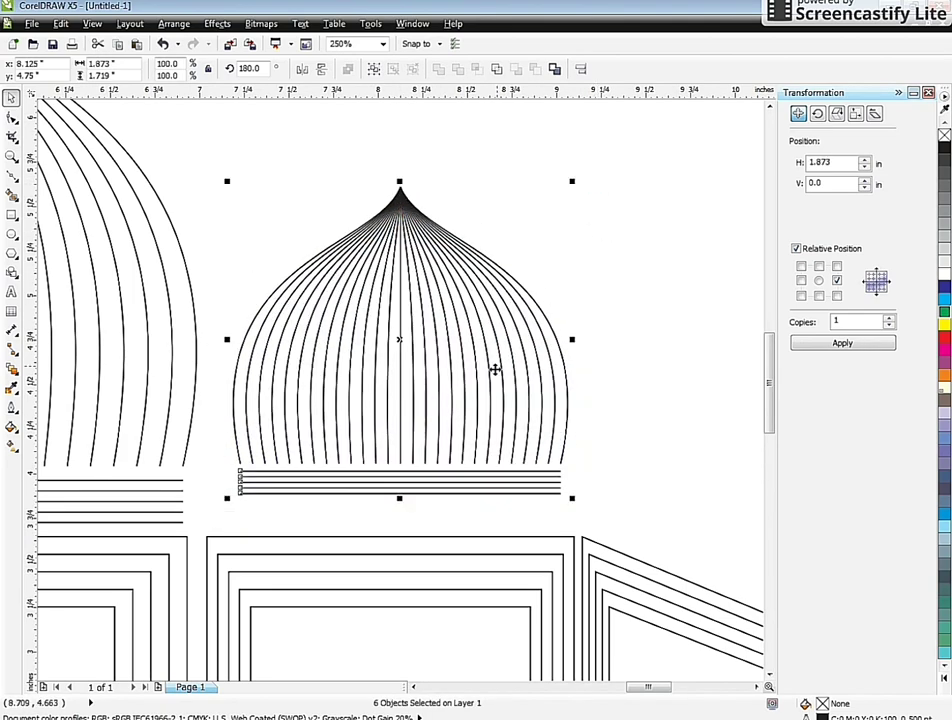
pyautogui.scroll(2, 418, 390)
pyautogui.scroll(-2, 395, 289)
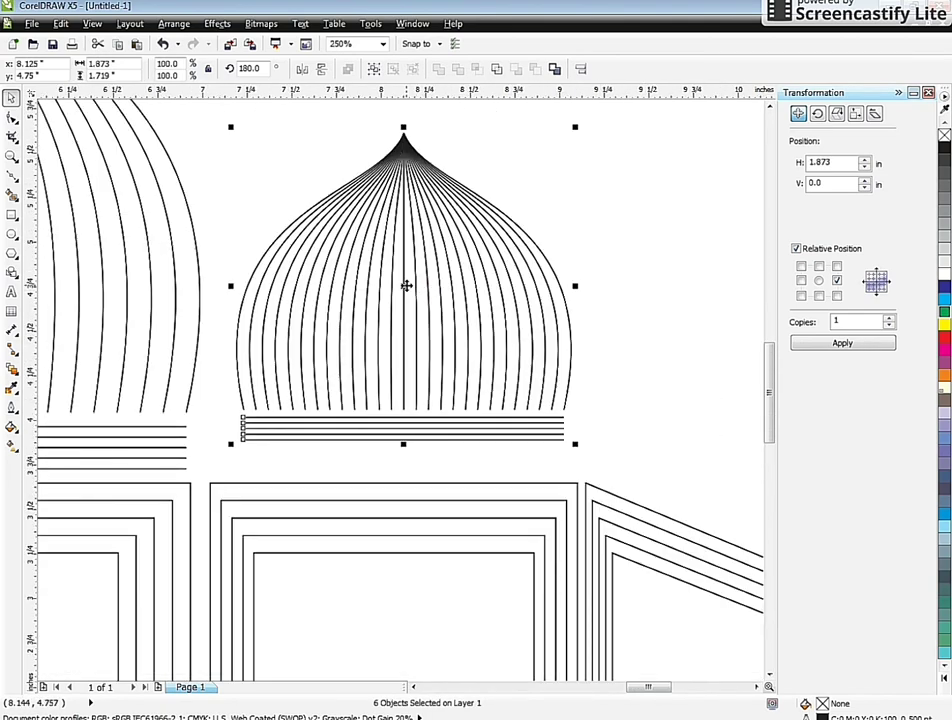
# Scale the small dome and its base lines proportionally to 2.097 in wide, centred at about x 8.054 in, y 4.669 in
pyautogui.moveTo(405, 286); pyautogui.dragTo(390, 321)
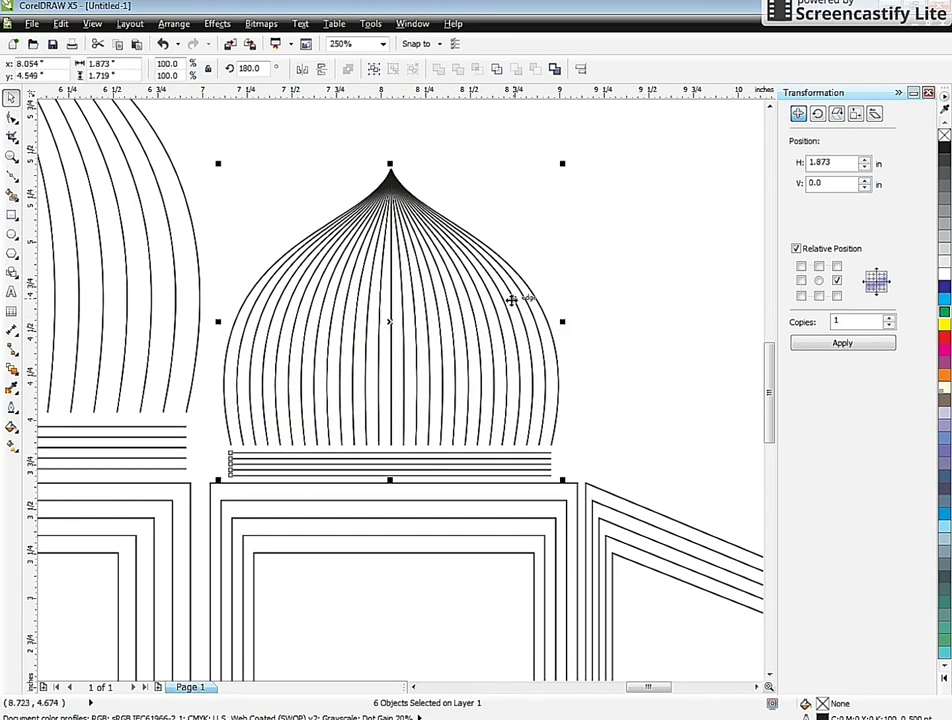
pyautogui.moveTo(564, 161); pyautogui.dragTo(585, 134)
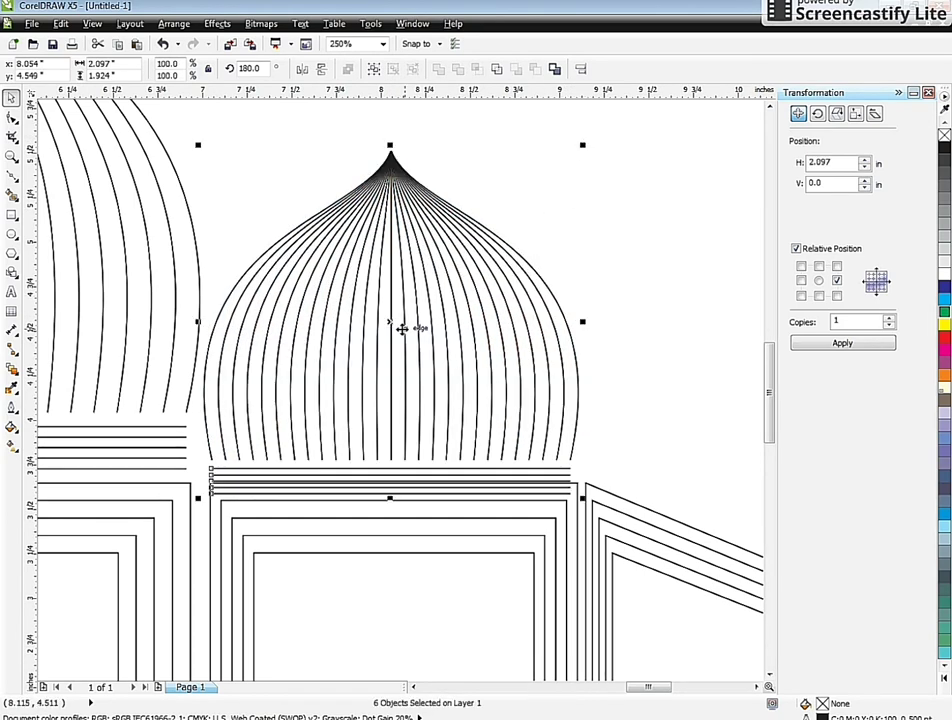
pyautogui.press('Up')
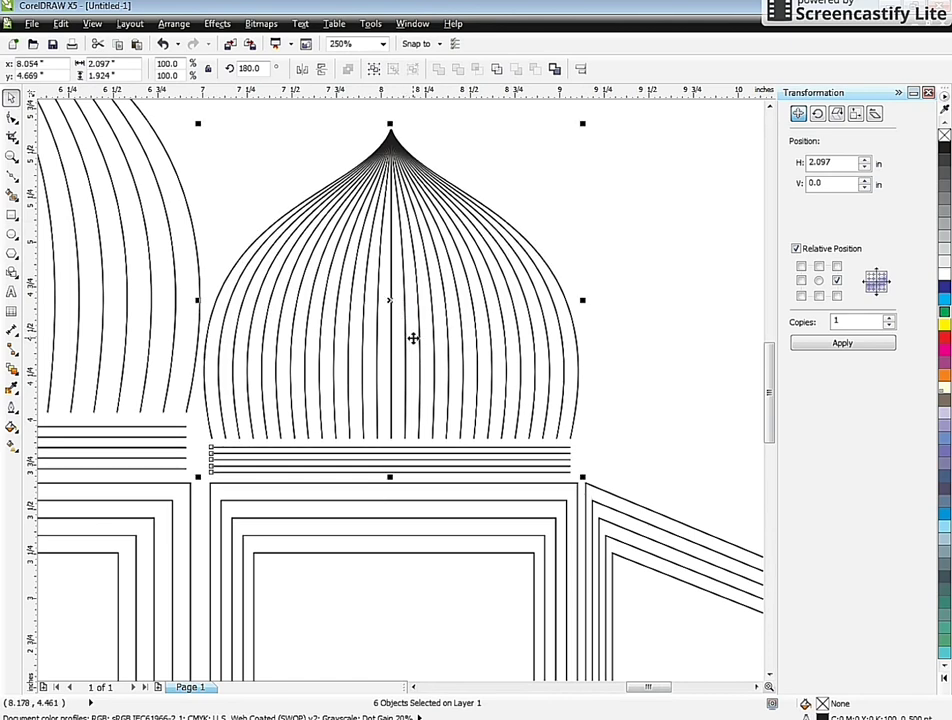
pyautogui.scroll(-2, 440, 340)
pyautogui.scroll(-4, 447, 347)
pyautogui.click(492, 347)
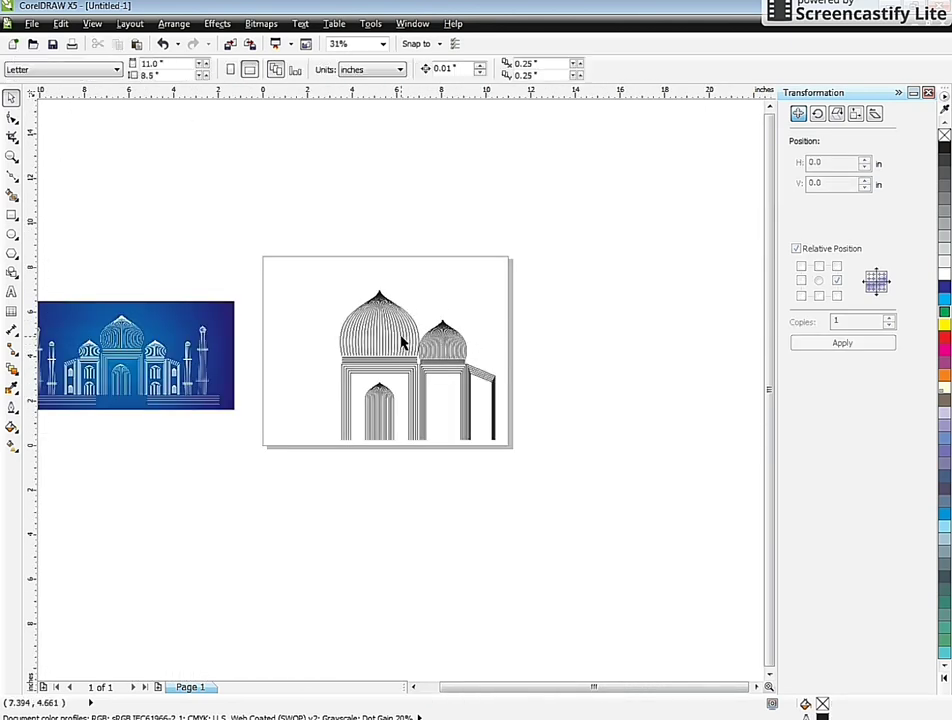
# Mirror a copy of the small dome, its base lines, the narrow frame and the sloped frame horizontally onto the building's left side
pyautogui.moveTo(535, 485); pyautogui.dragTo(405, 200)
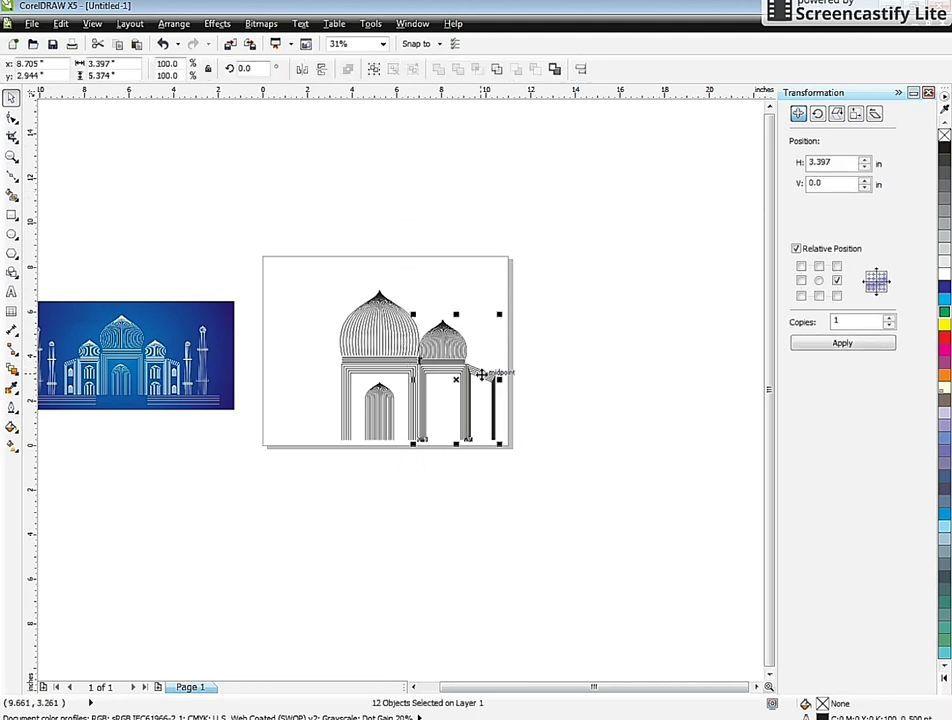
pyautogui.moveTo(500, 379); pyautogui.dragTo(311, 373)
pyautogui.scroll(3, 340, 377)
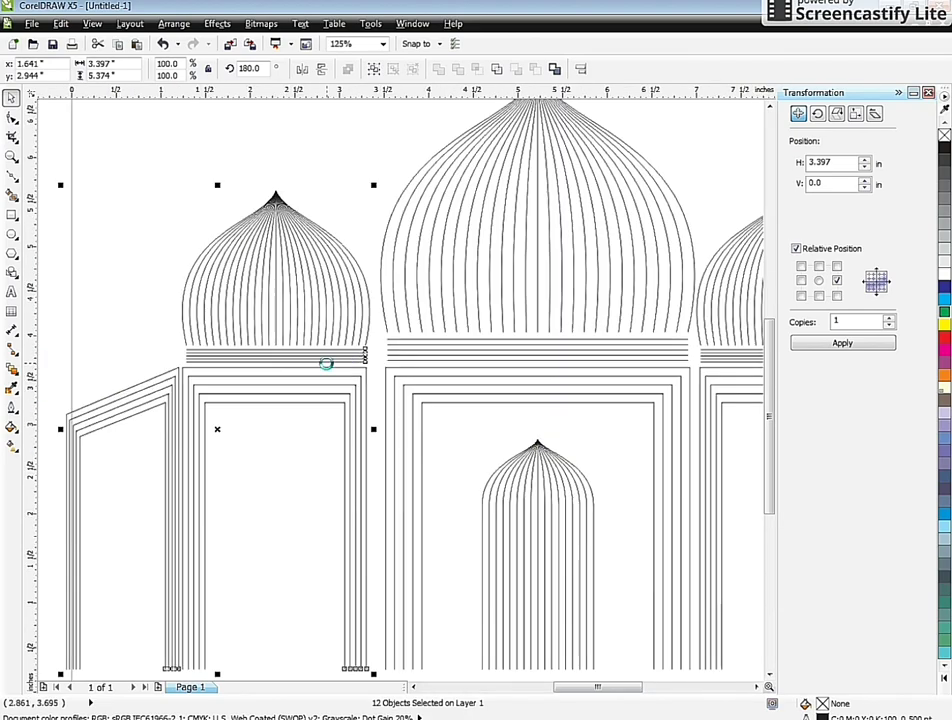
# Shift the mirrored side section horizontally next to the central section, centred at about x 1.764 in
pyautogui.scroll(3, 368, 376)
pyautogui.moveTo(346, 386); pyautogui.dragTo(385, 385)
pyautogui.scroll(-3, 385, 385)
pyautogui.scroll(3, 385, 352)
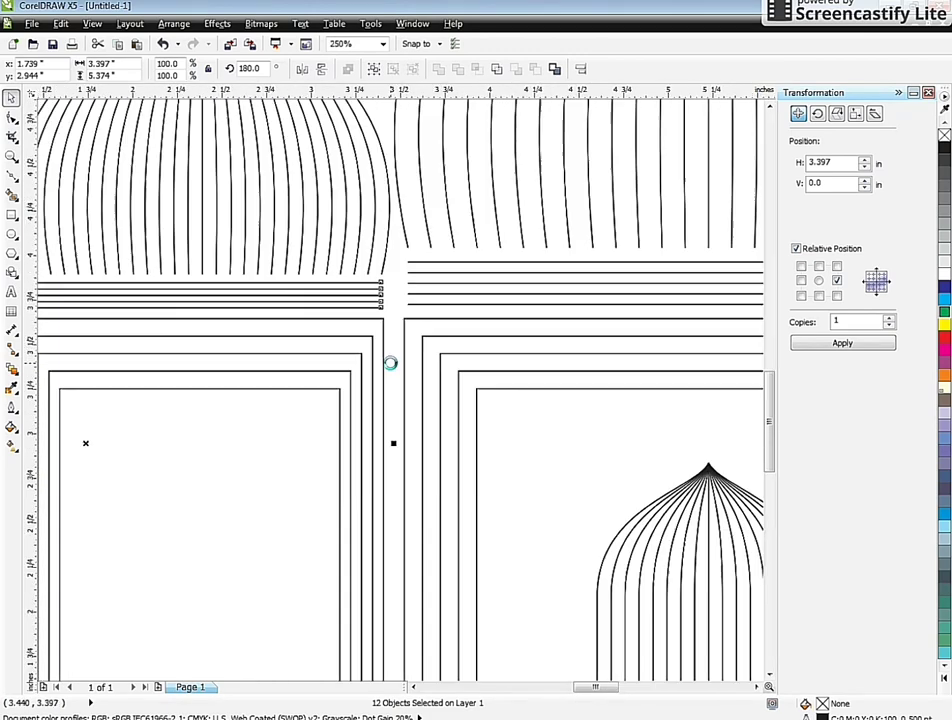
pyautogui.moveTo(371, 335); pyautogui.dragTo(356, 333)
pyautogui.scroll(-2, 378, 336)
pyautogui.scroll(-3, 345, 329)
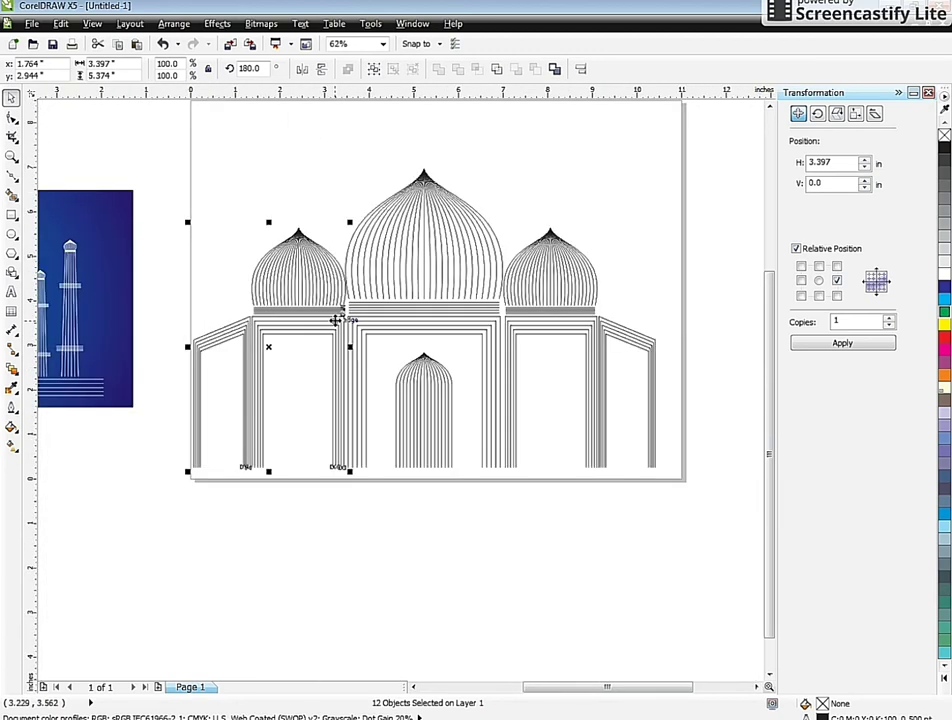
pyautogui.click(418, 530)
# Raise the whole building to about y 4.596 in and group all its objects
pyautogui.scroll(-2, 372, 400)
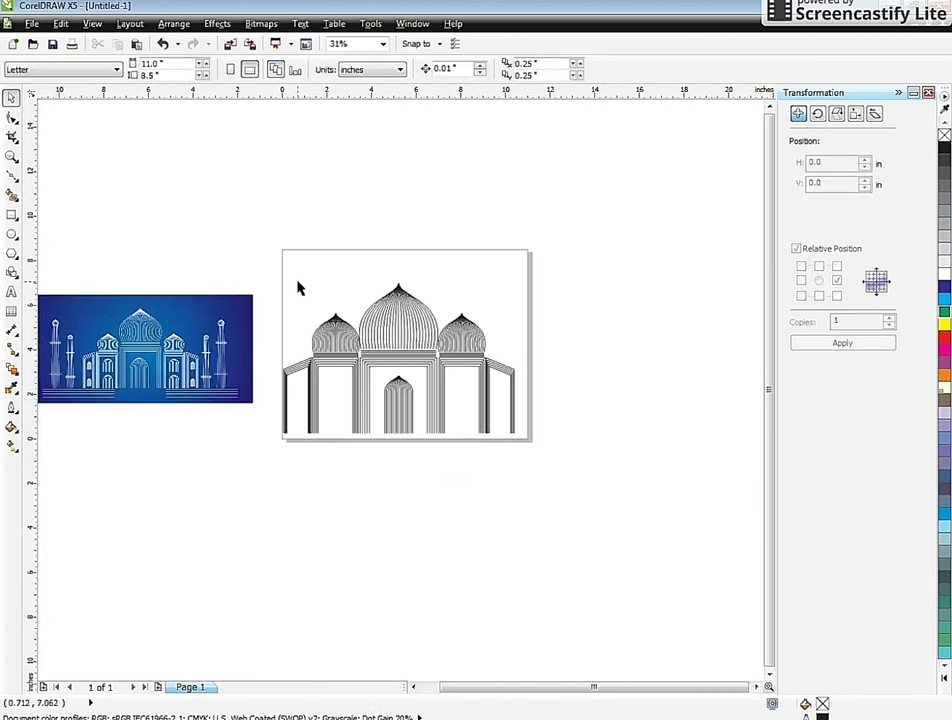
pyautogui.moveTo(275, 267); pyautogui.dragTo(593, 553)
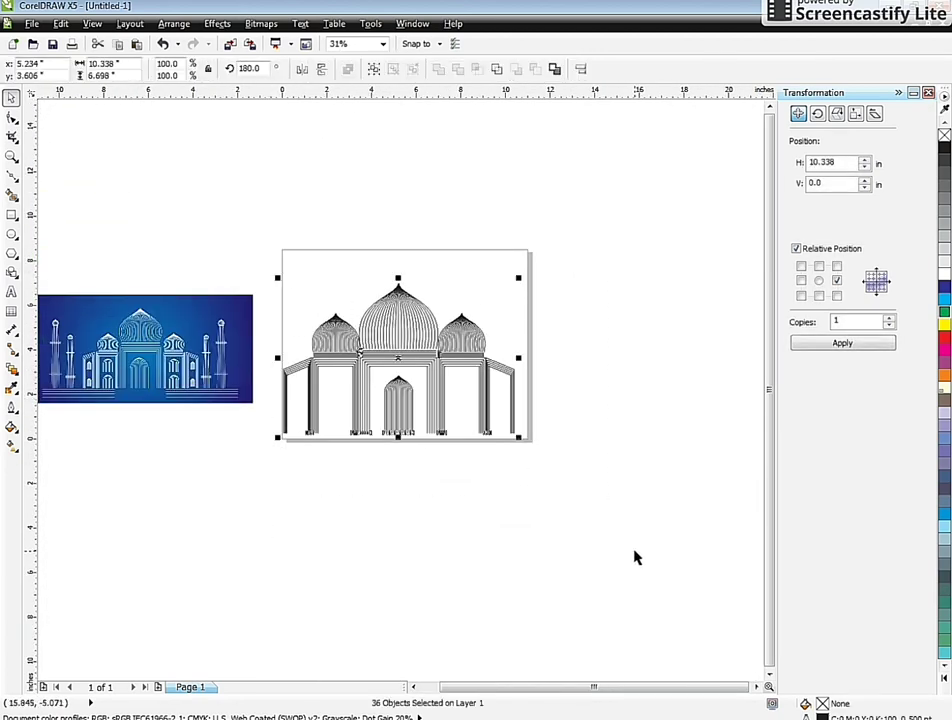
pyautogui.press('Up')
pyautogui.press('Up')
pyautogui.press('Up')
pyautogui.press('Up')
pyautogui.press('Up')
pyautogui.press('Up')
pyautogui.press('Up')
pyautogui.press('Up')
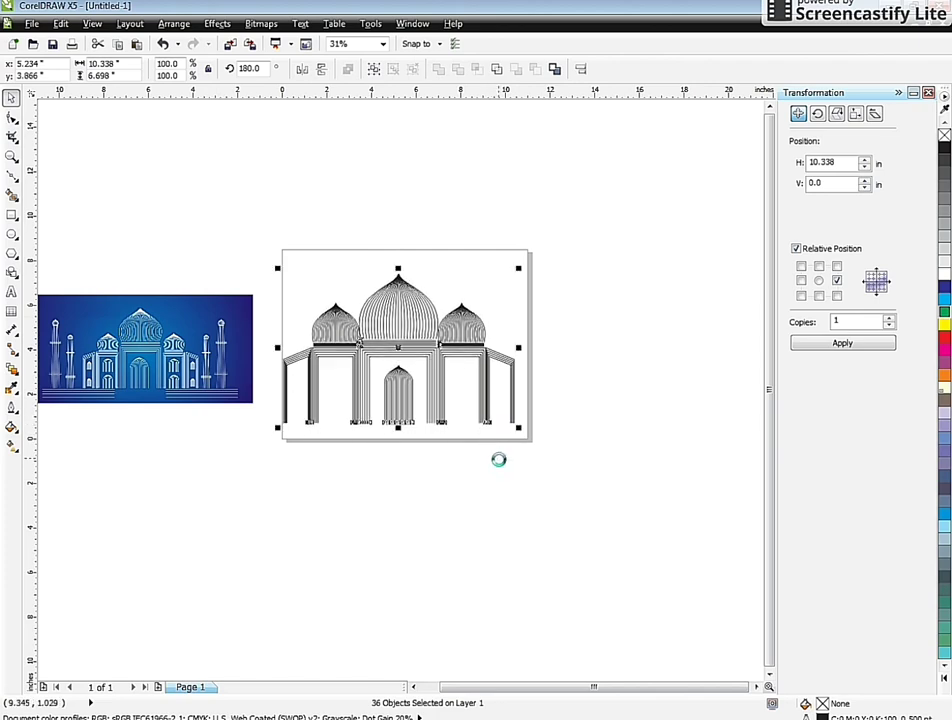
pyautogui.press('Up')
pyautogui.press('Up')
pyautogui.press('Up')
pyautogui.press('Up')
pyautogui.press('Up')
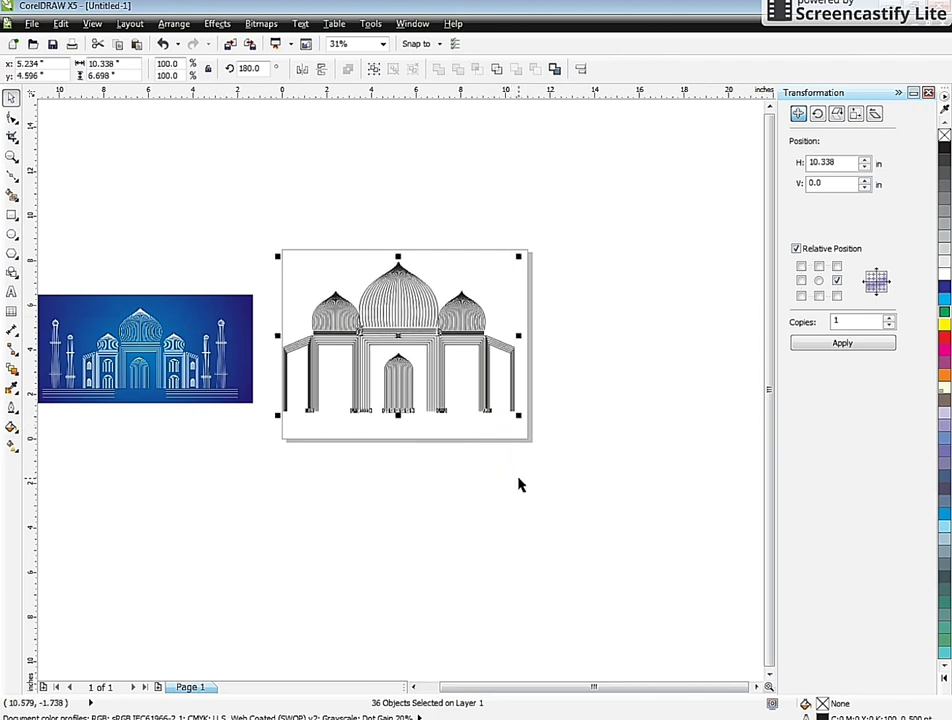
pyautogui.hotkey('ctrl', 'g')
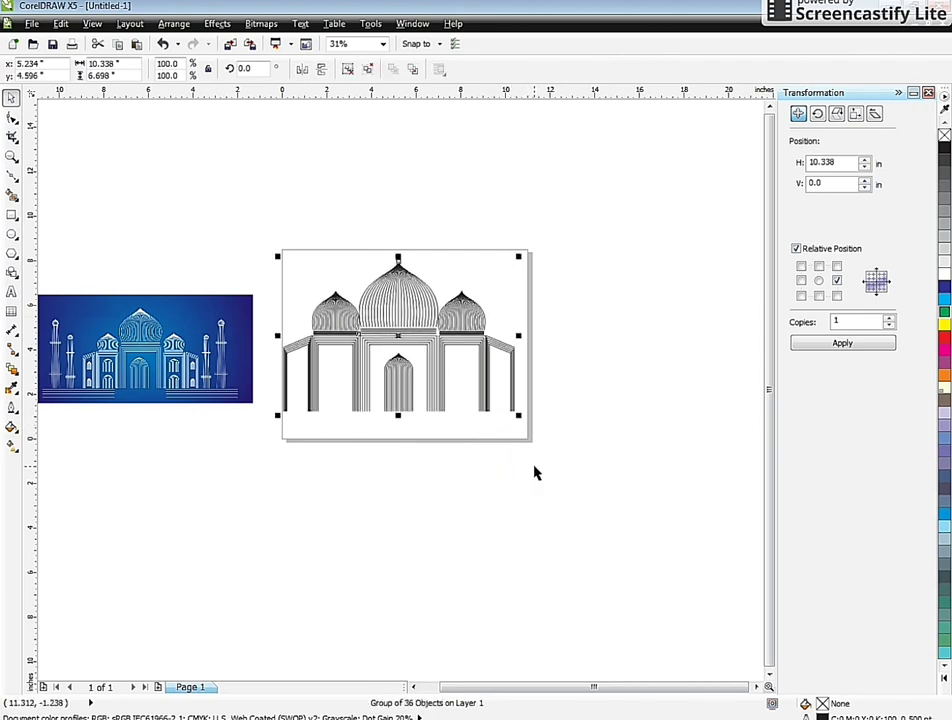
# Centre the grouped building on the page and scale it proportionally about its centre to 9.042 in wide
pyautogui.click(538, 427)
pyautogui.scroll(1, 458, 375)
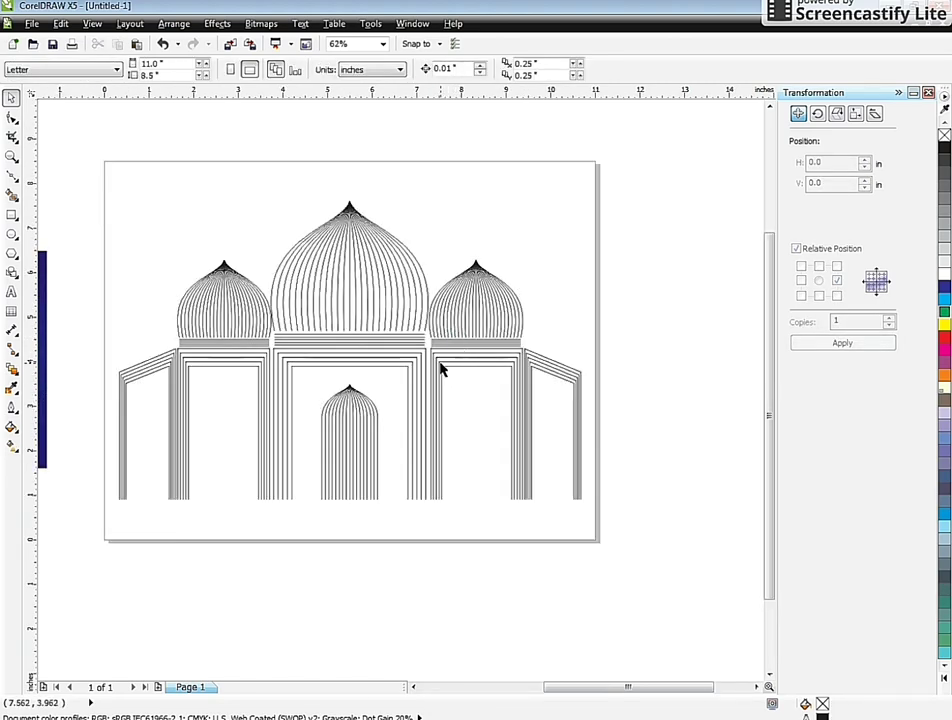
pyautogui.click(442, 370)
pyautogui.moveTo(585, 193); pyautogui.dragTo(580, 230)
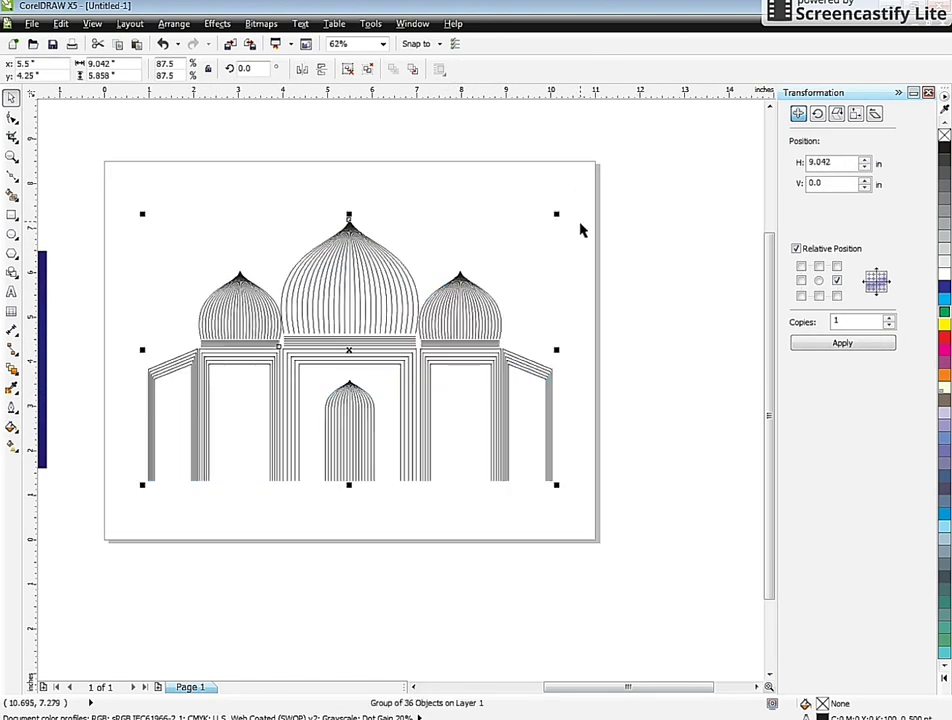
pyautogui.click(540, 565)
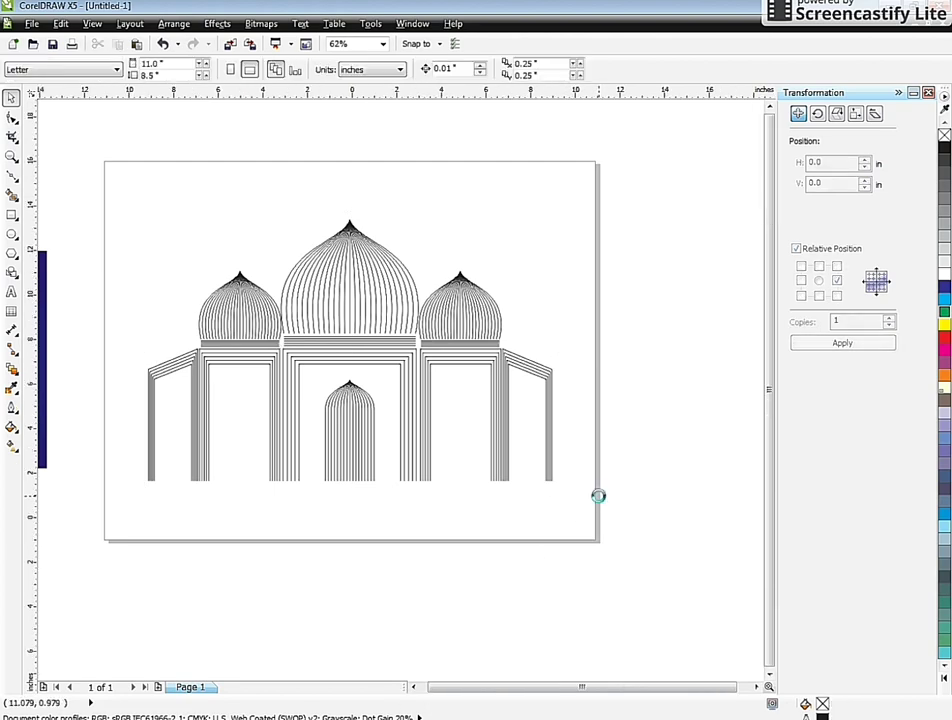
# Ungroup the building so its parts can be selected separately
pyautogui.scroll(-1, 597, 495)
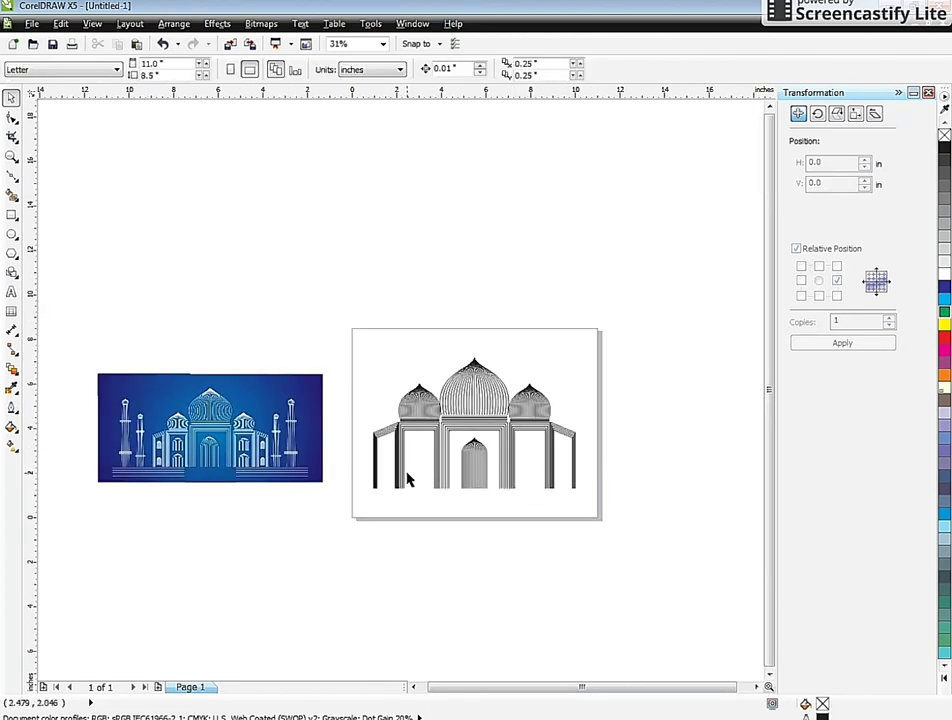
pyautogui.scroll(1, 407, 480)
pyautogui.click(546, 449)
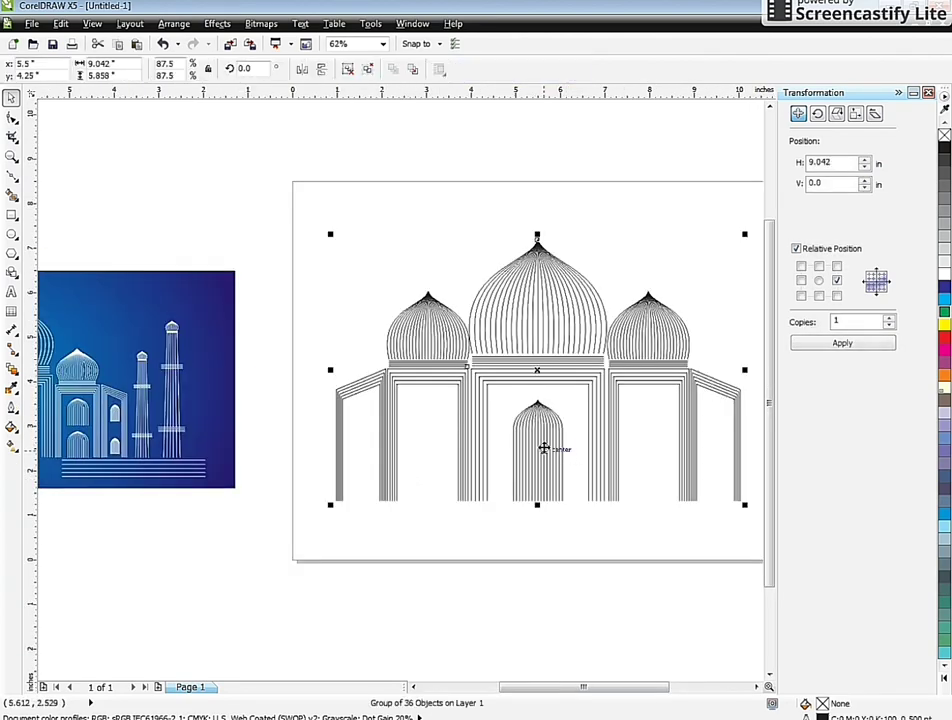
pyautogui.click(357, 68)
pyautogui.click(423, 138)
# Make a copy of the central door arch shortened to 1.306 in high and move it into the left narrow frame at about x 3.025 in
pyautogui.scroll(1, 538, 459)
pyautogui.click(560, 490)
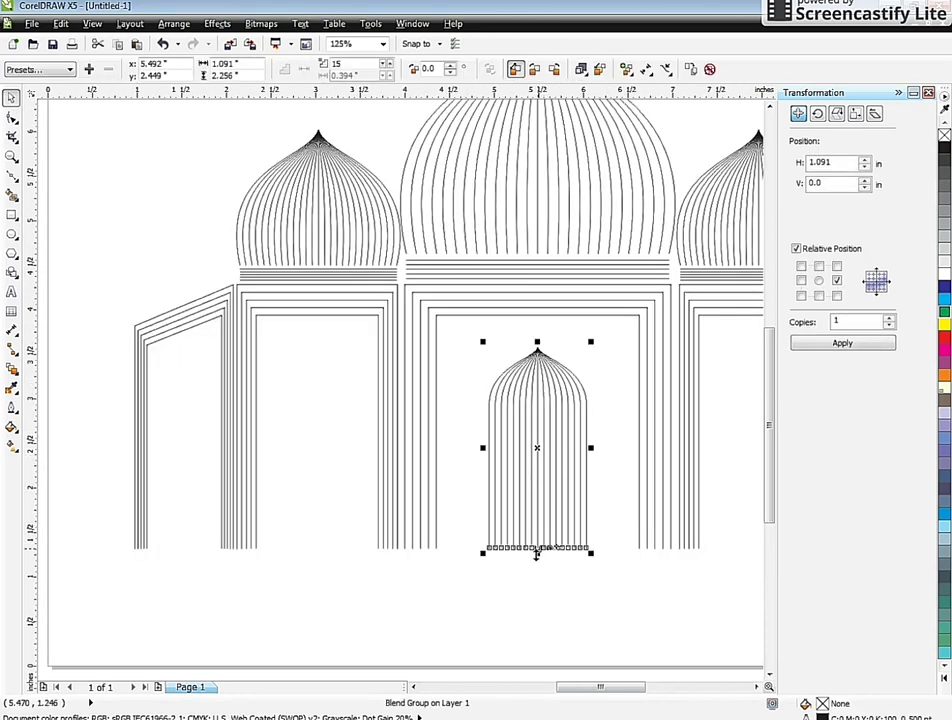
pyautogui.moveTo(537, 553); pyautogui.dragTo(538, 467)
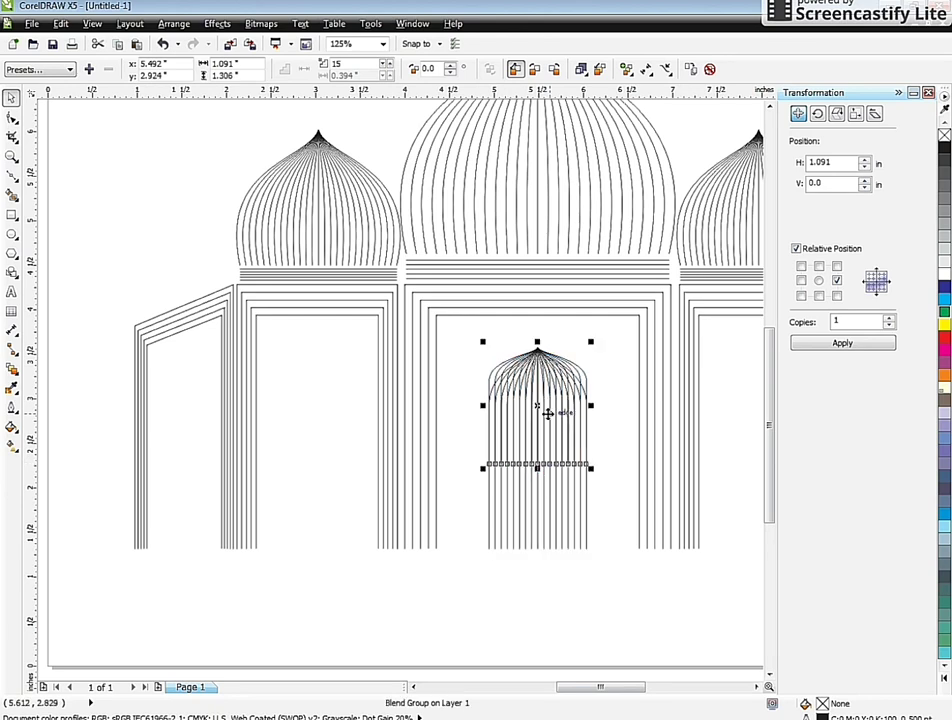
pyautogui.moveTo(548, 413); pyautogui.dragTo(329, 374)
# Scale the copied arch about its centre to 0.872 in wide and move it to about x 3.003 in, y 2.983 in
pyautogui.scroll(2, 329, 404)
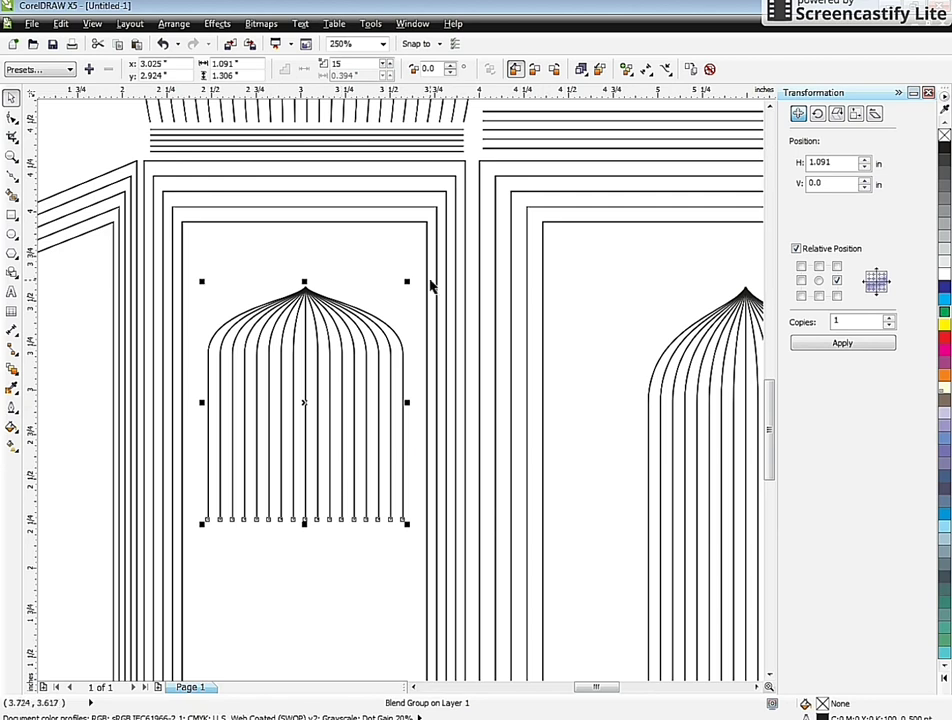
pyautogui.moveTo(410, 280); pyautogui.dragTo(404, 306)
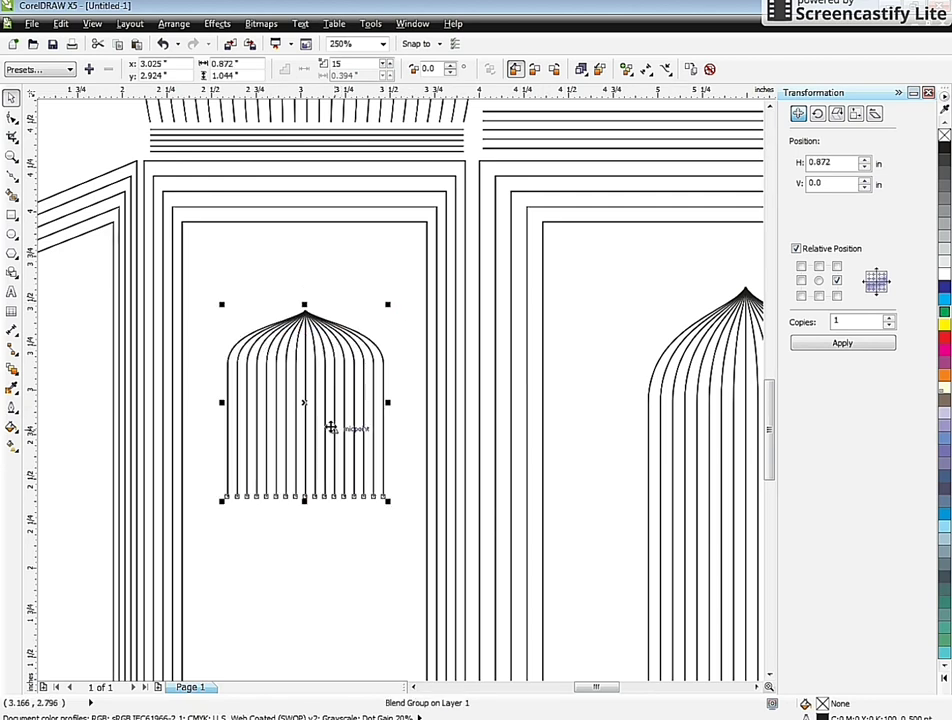
pyautogui.moveTo(329, 431); pyautogui.dragTo(327, 416)
pyautogui.scroll(-4, 404, 425)
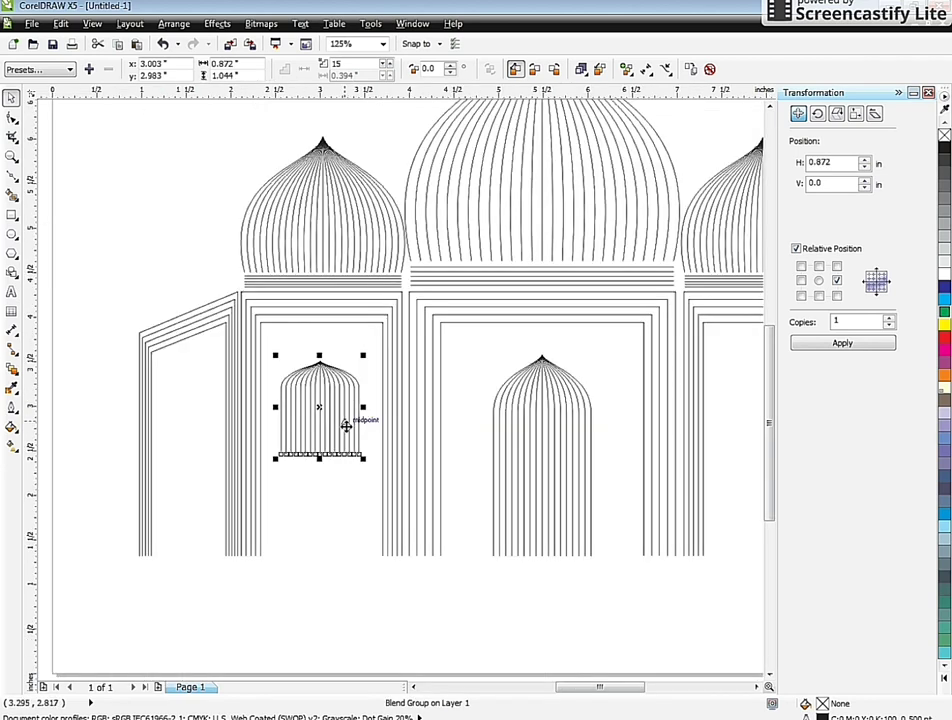
# Narrow the copied window arch about its centre to 0.654 in wide, keeping its height
pyautogui.scroll(2, 375, 440)
pyautogui.scroll(-3, 445, 397)
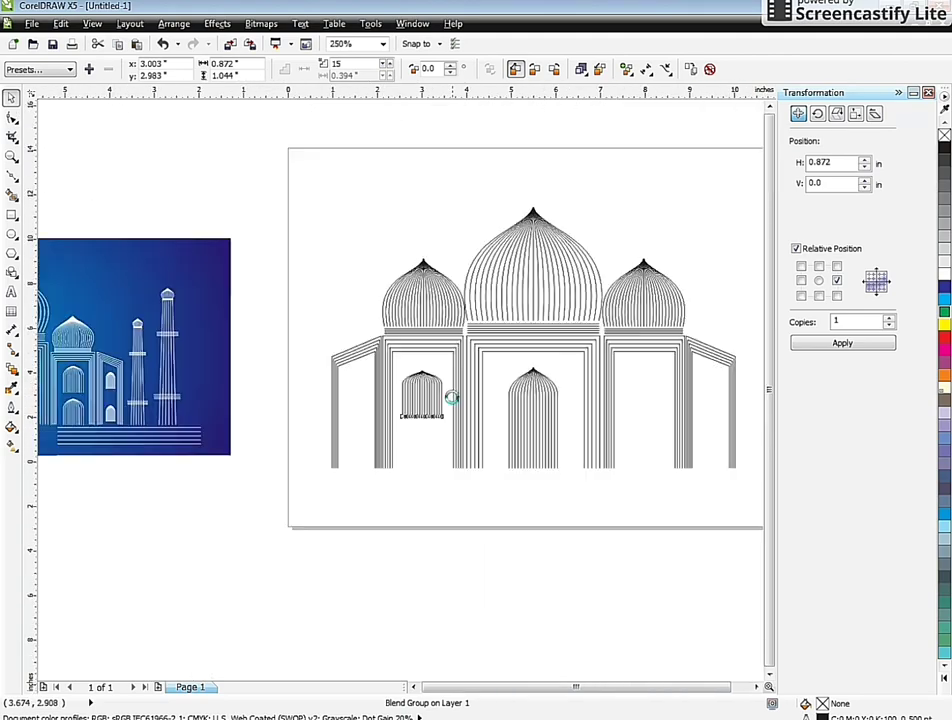
pyautogui.scroll(4, 433, 405)
pyautogui.scroll(2, 446, 376)
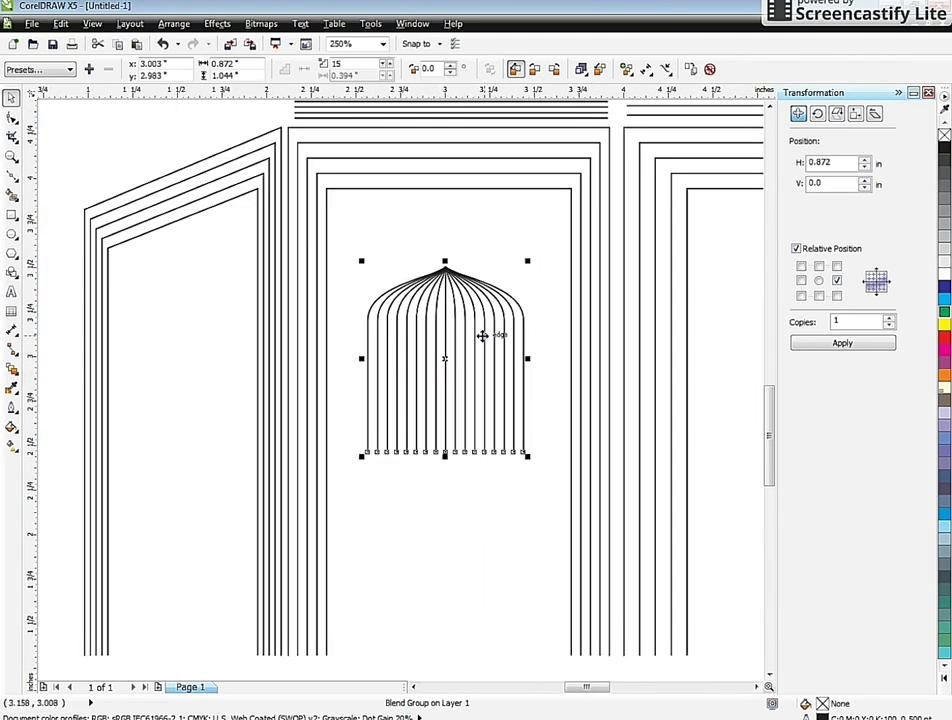
pyautogui.moveTo(528, 358); pyautogui.dragTo(509, 358)
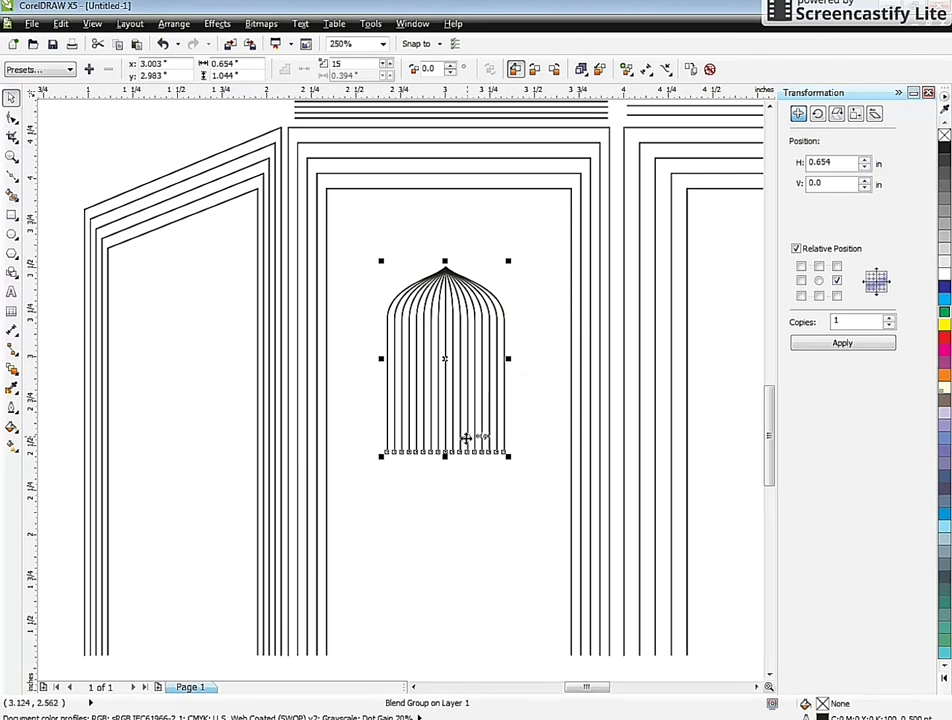
# Raise the bottom node of the window arch's left outer curve by about 0.13 in
pyautogui.click(12, 118)
pyautogui.click(388, 440)
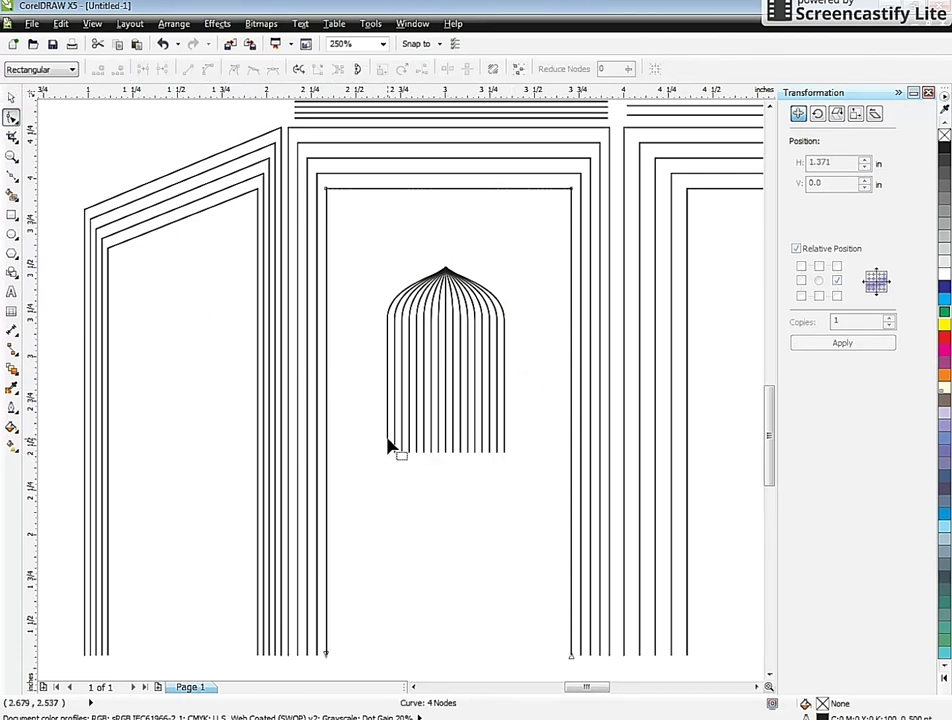
pyautogui.moveTo(379, 434); pyautogui.dragTo(533, 510)
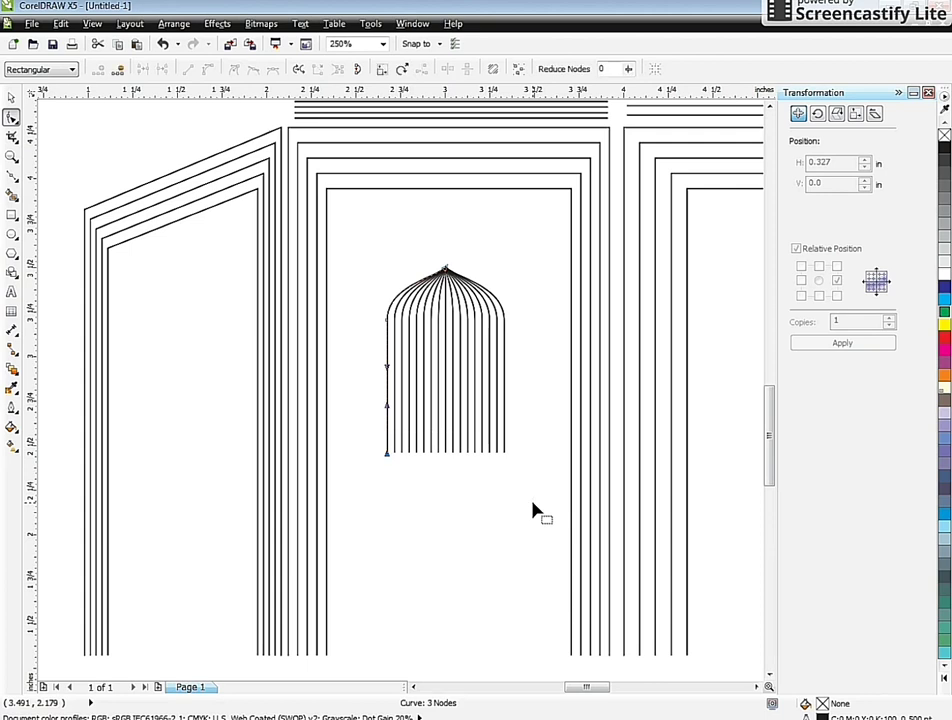
pyautogui.press('Up')
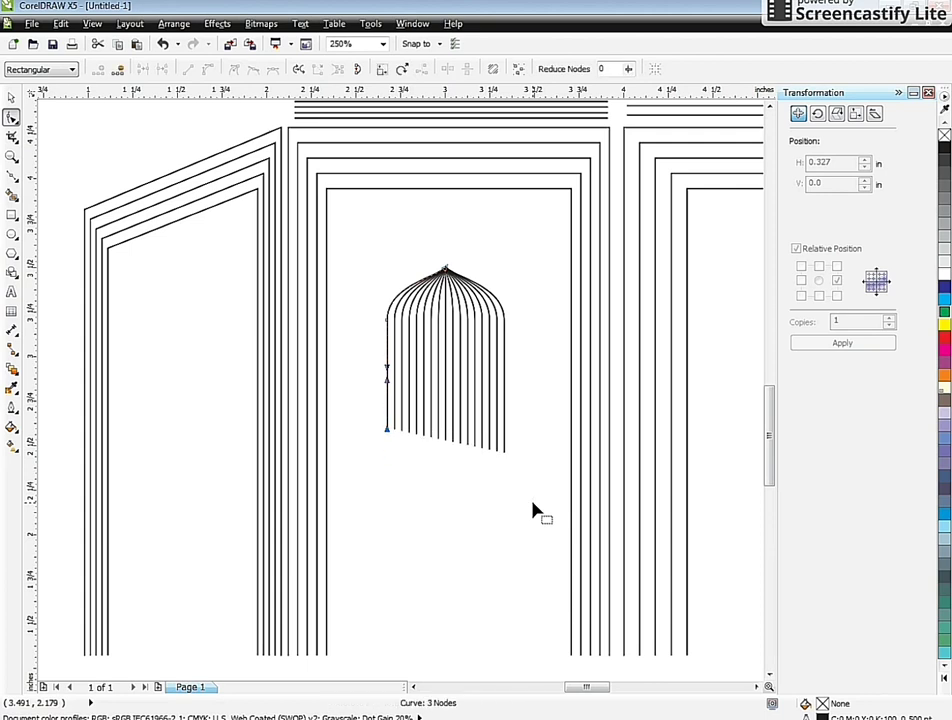
# Raise the bottom node of the window arch's right outer curve about 0.13 in to level the base with the left side
pyautogui.click(505, 443)
pyautogui.moveTo(482, 431); pyautogui.dragTo(550, 527)
pyautogui.press('Up')
pyautogui.press('Up')
pyautogui.press('Up')
pyautogui.press('Up')
pyautogui.press('Up')
pyautogui.press('Up')
pyautogui.press('Up')
pyautogui.press('Up')
pyautogui.press('Up')
pyautogui.press('Up')
pyautogui.press('Up')
pyautogui.press('Up')
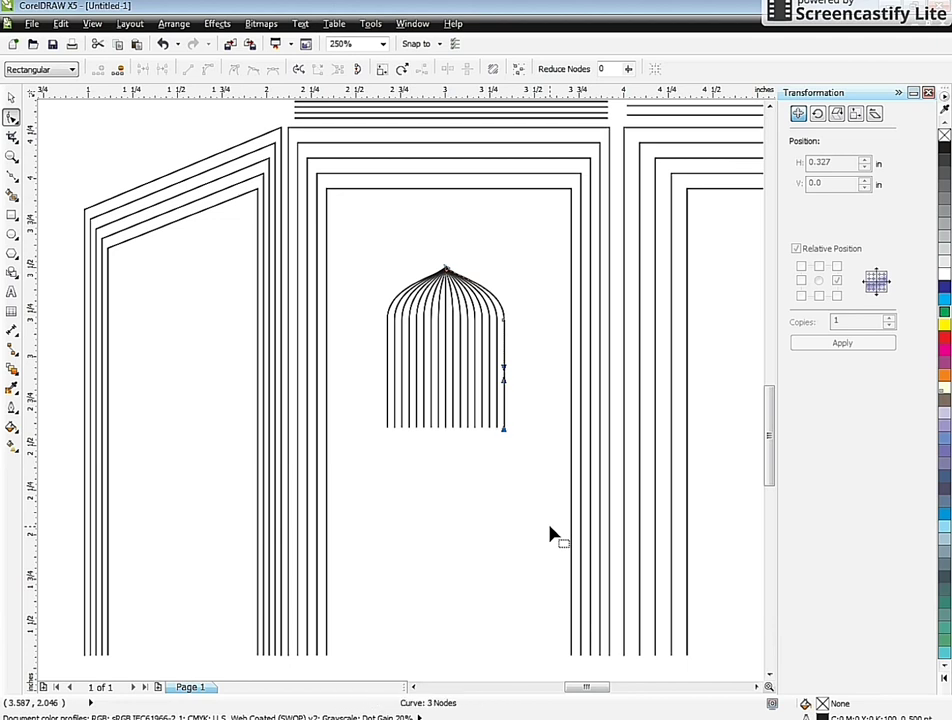
pyautogui.click(11, 98)
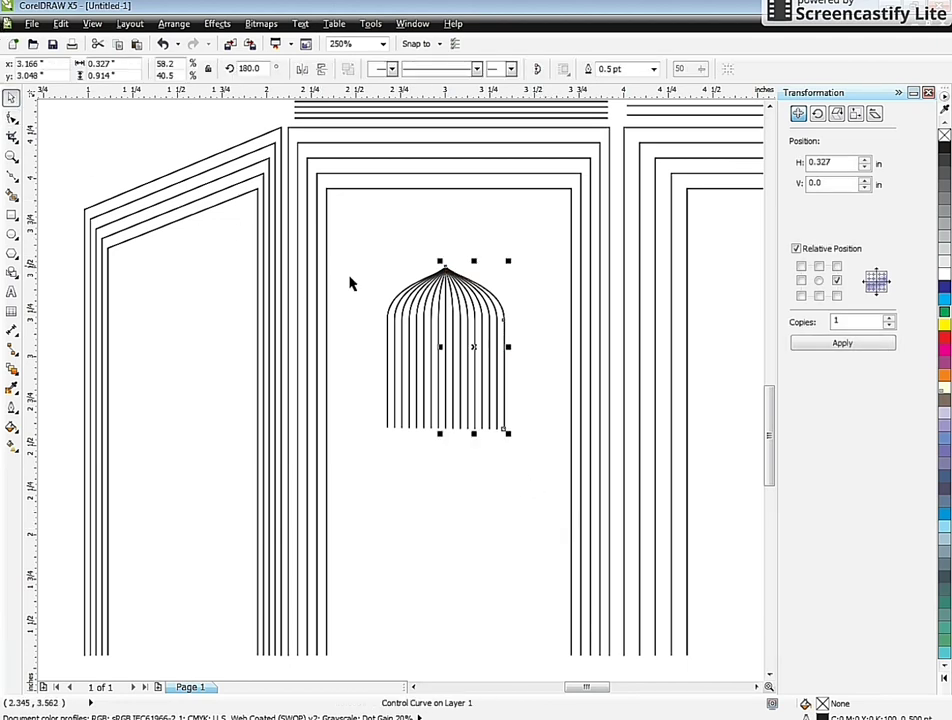
# Copy the window arch straight down within the left narrow frame, centred at about x 3.003 in, y 1.882 in
pyautogui.scroll(-2, 402, 312)
pyautogui.click(434, 357)
pyautogui.click(426, 337)
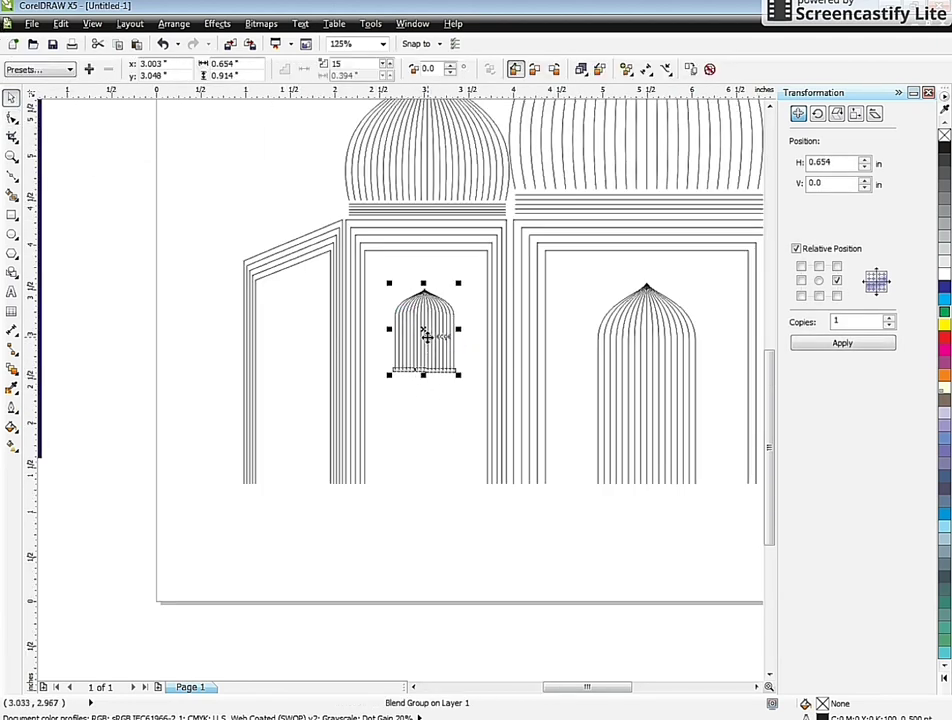
pyautogui.moveTo(428, 337); pyautogui.dragTo(428, 440)
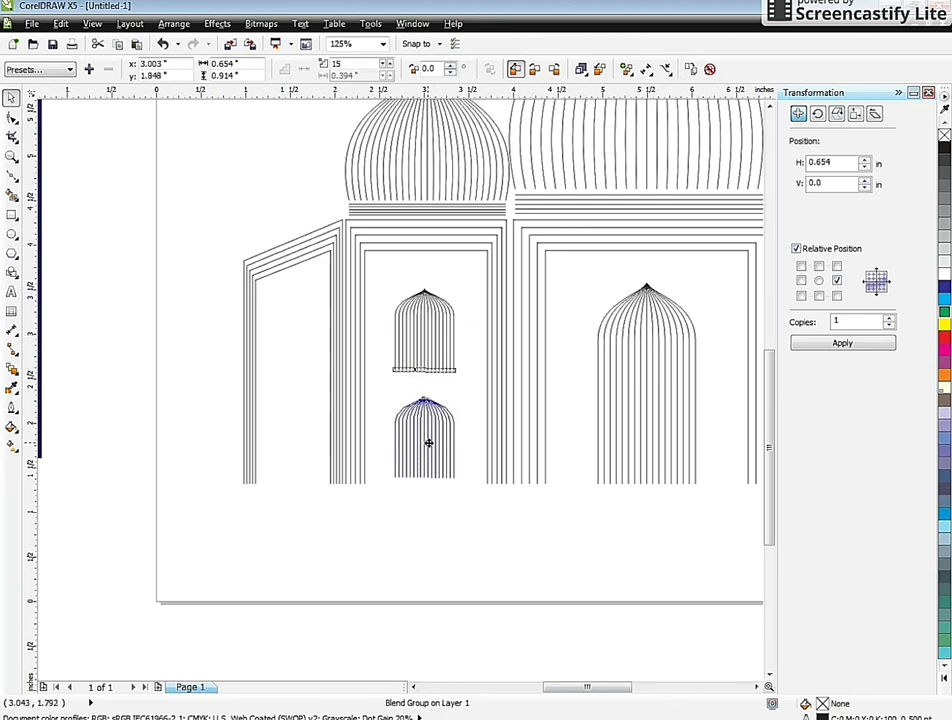
pyautogui.scroll(-4, 428, 440)
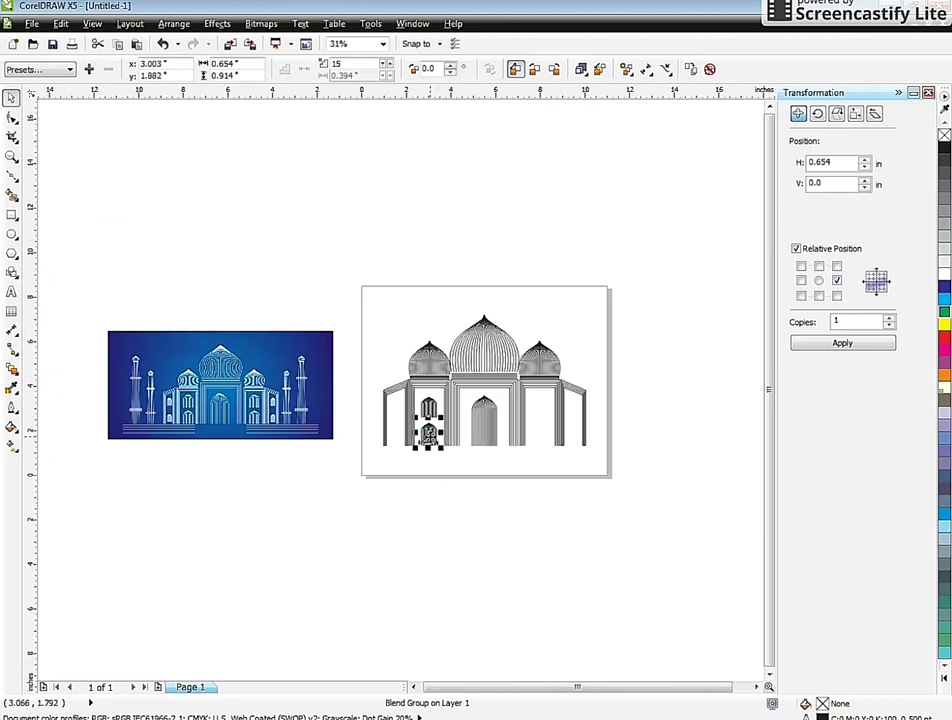
pyautogui.scroll(6, 431, 458)
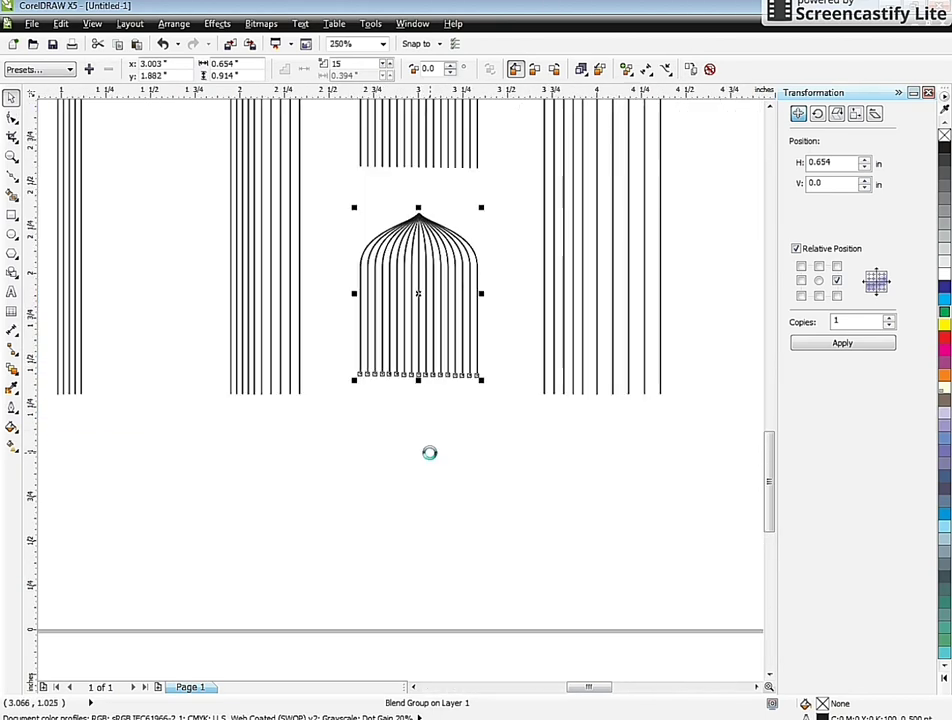
# Align the bottom of the lower window arch with the base of the left narrow frame's lines
pyautogui.keyDown('shift'); pyautogui.click(543, 385); pyautogui.keyUp('shift')
pyautogui.press('b')
pyautogui.click(465, 471)
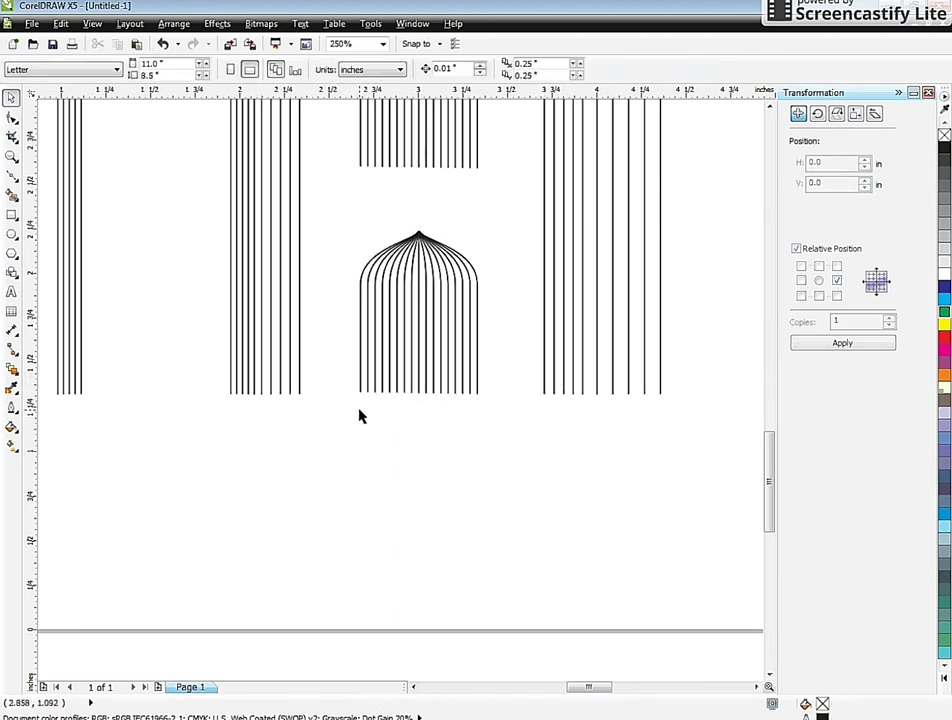
# Group the left section's two window arches and copy the group into the right narrow frame at about x 7.984 in, y 2.415 in
pyautogui.scroll(-2, 322, 370)
pyautogui.moveTo(372, 428); pyautogui.dragTo(294, 252)
pyautogui.hotkey('ctrl', 'g')
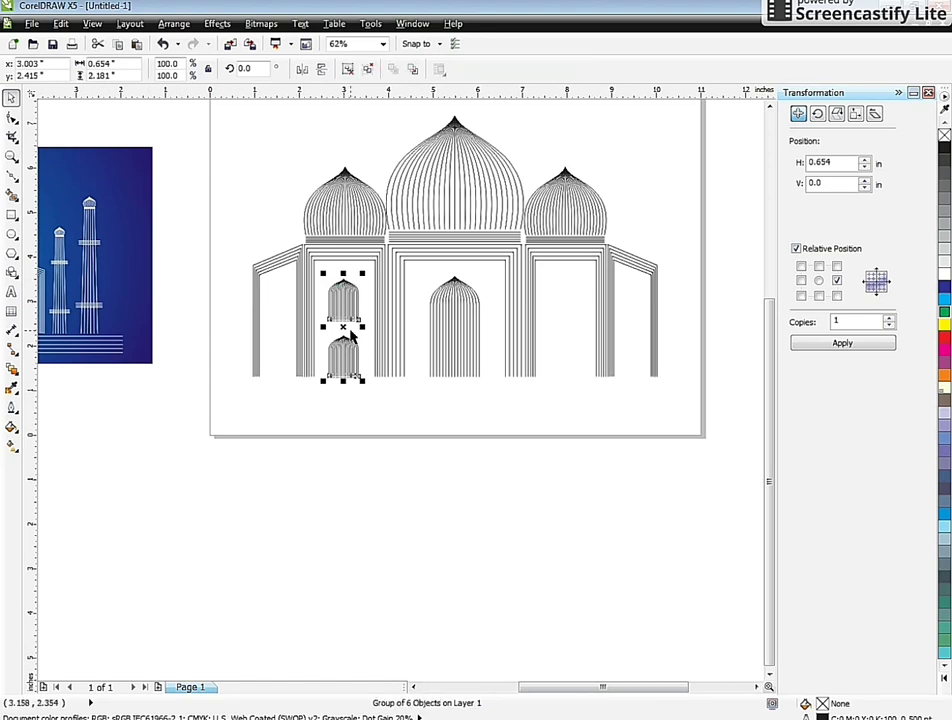
pyautogui.moveTo(349, 326); pyautogui.dragTo(567, 340)
pyautogui.scroll(2, 567, 340)
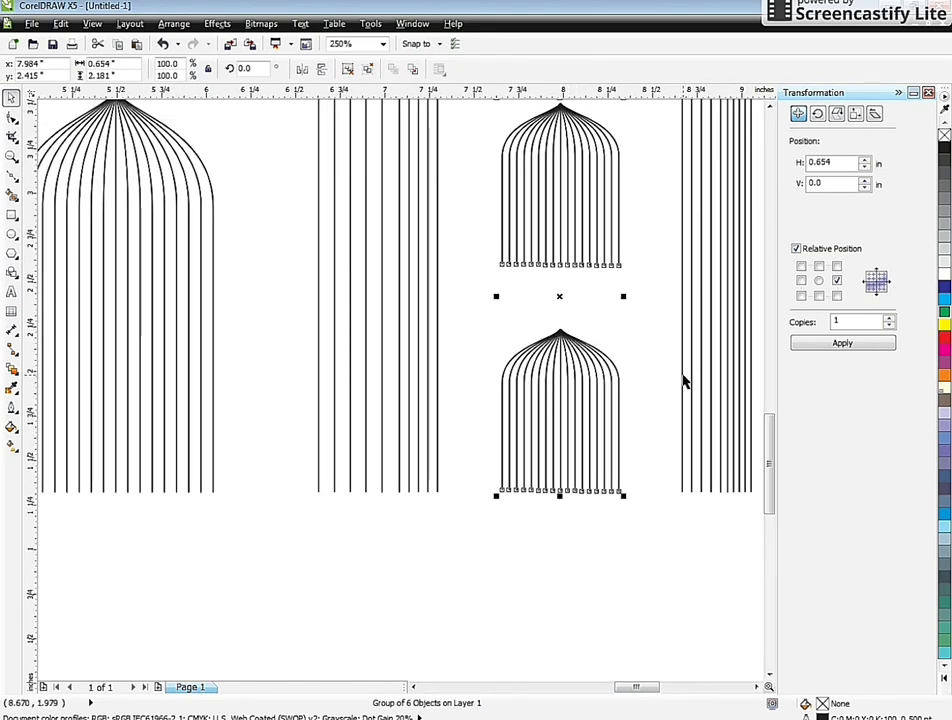
pyautogui.click(684, 377)
pyautogui.press('e')
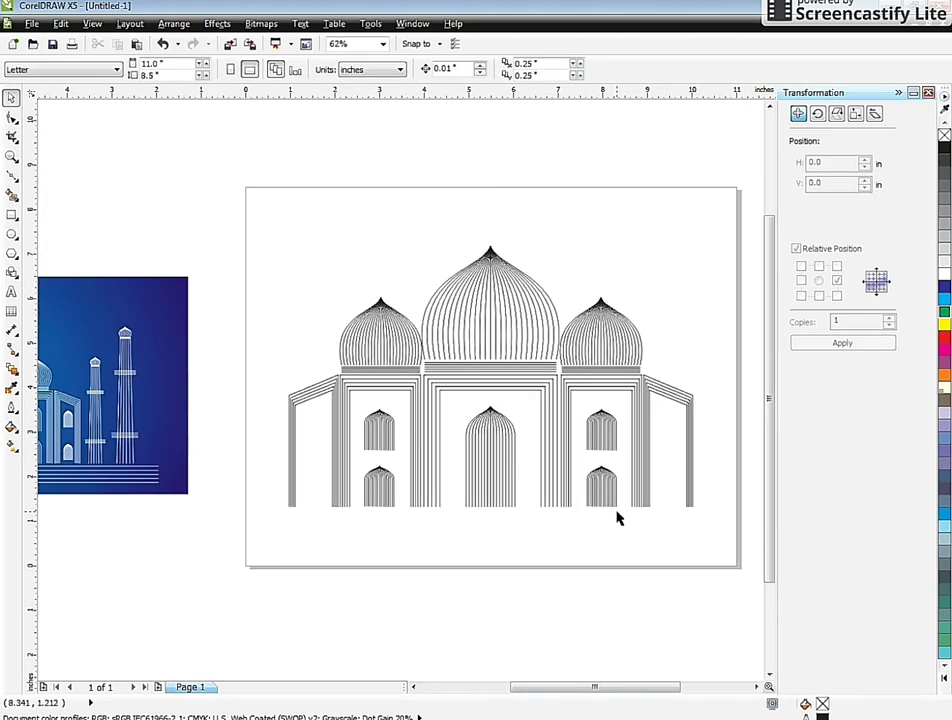
# Copy the grouped window pair into the left sloped frame, centred at about x 1.566 in, y 2.415 in
pyautogui.scroll(-2, 434, 433)
pyautogui.scroll(2, 388, 453)
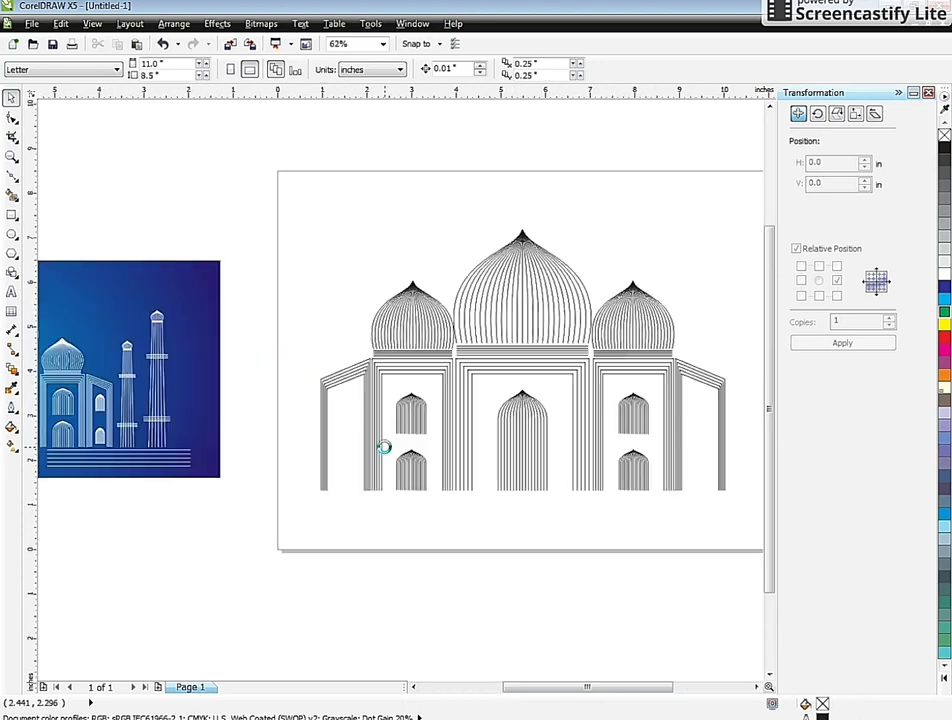
pyautogui.moveTo(453, 544); pyautogui.dragTo(355, 382)
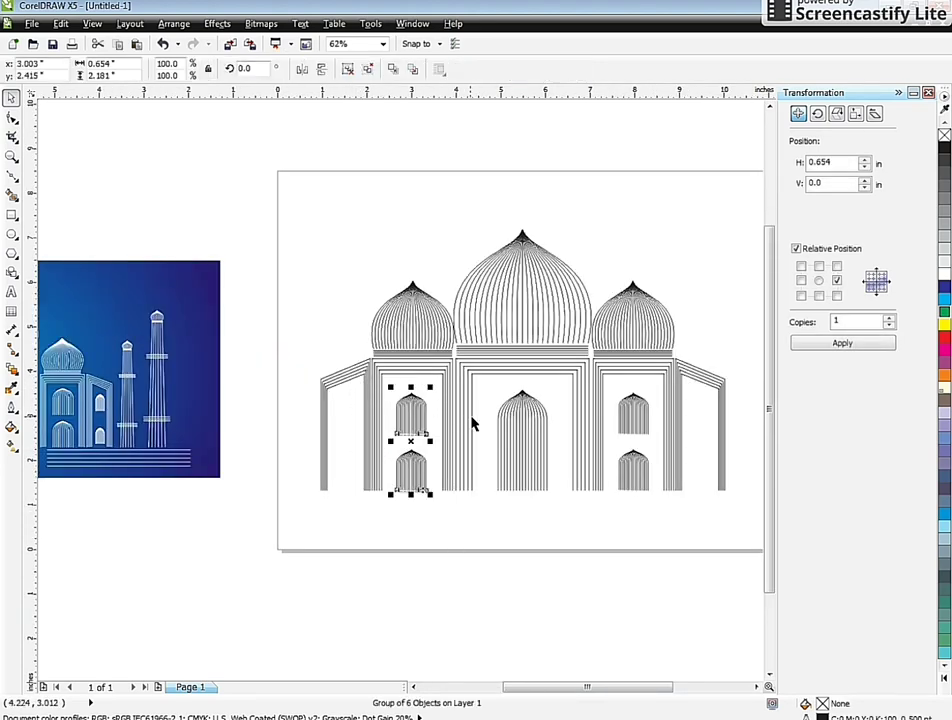
pyautogui.scroll(-2, 471, 426)
pyautogui.scroll(4, 388, 410)
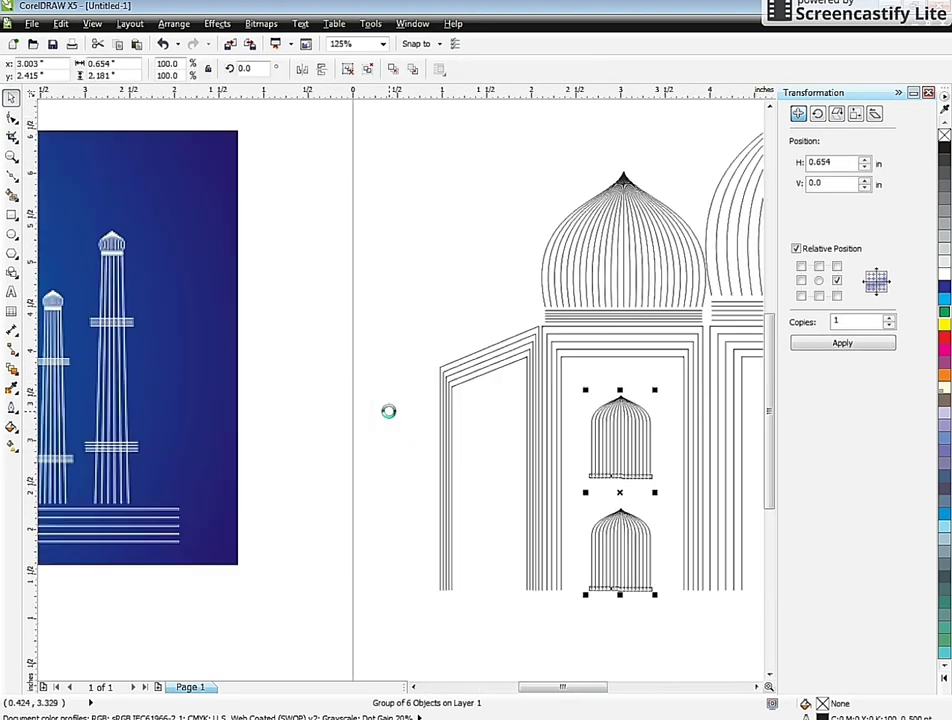
pyautogui.click(621, 471)
pyautogui.click(620, 472)
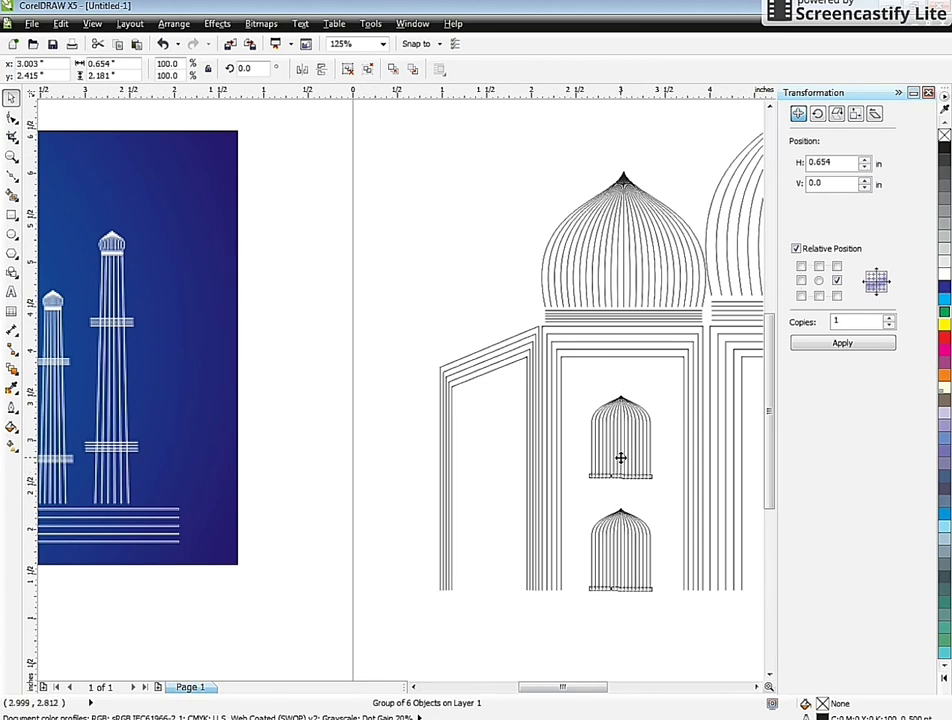
pyautogui.moveTo(620, 458); pyautogui.dragTo(491, 458)
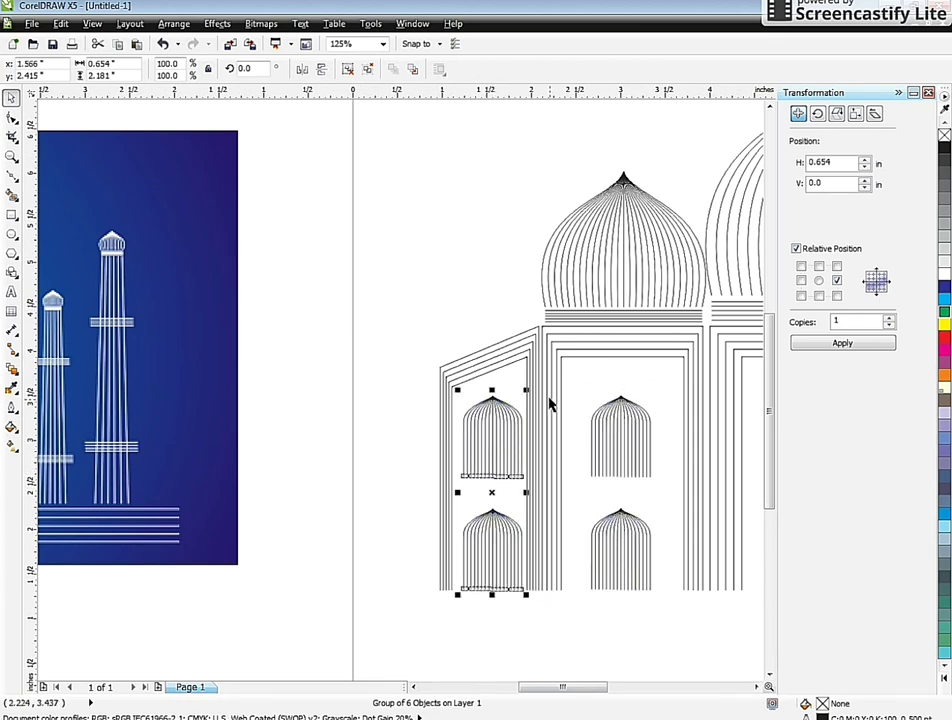
# Ungroup the window pair in the left sloped frame and shrink its upper arch about its centre to 0.375 in wide by 0.699 in high
pyautogui.scroll(2, 525, 458)
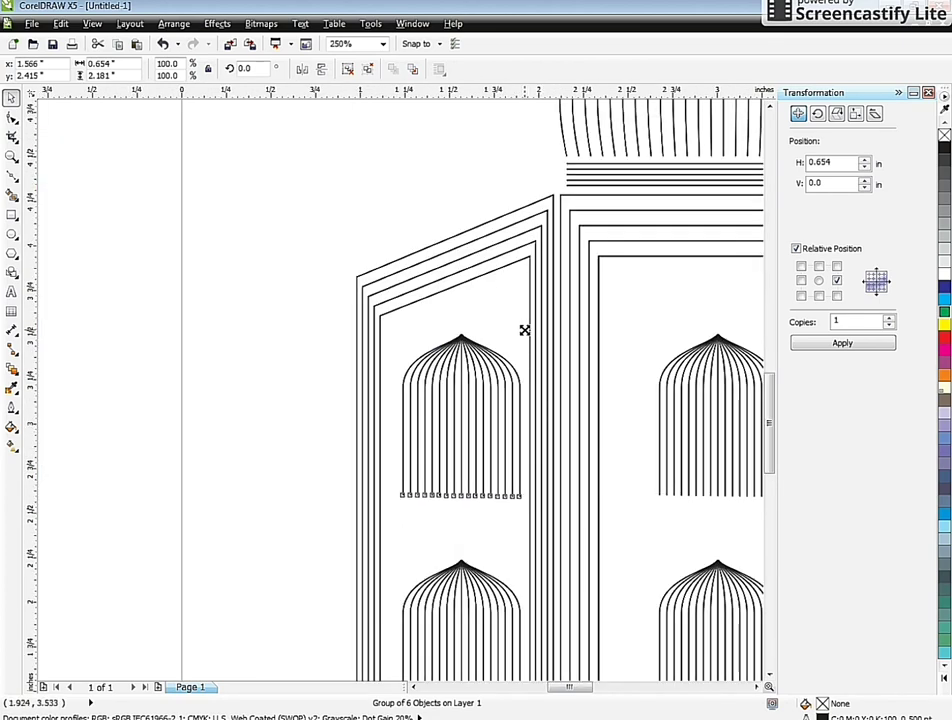
pyautogui.click(431, 346)
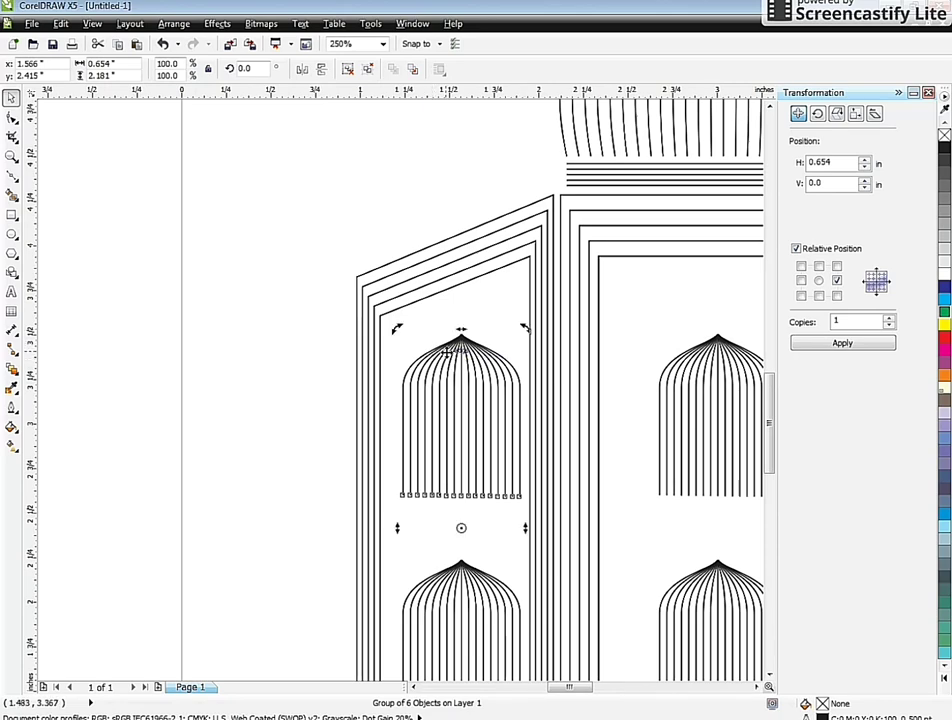
pyautogui.click(348, 70)
pyautogui.click(451, 377)
pyautogui.scroll(2, 453, 380)
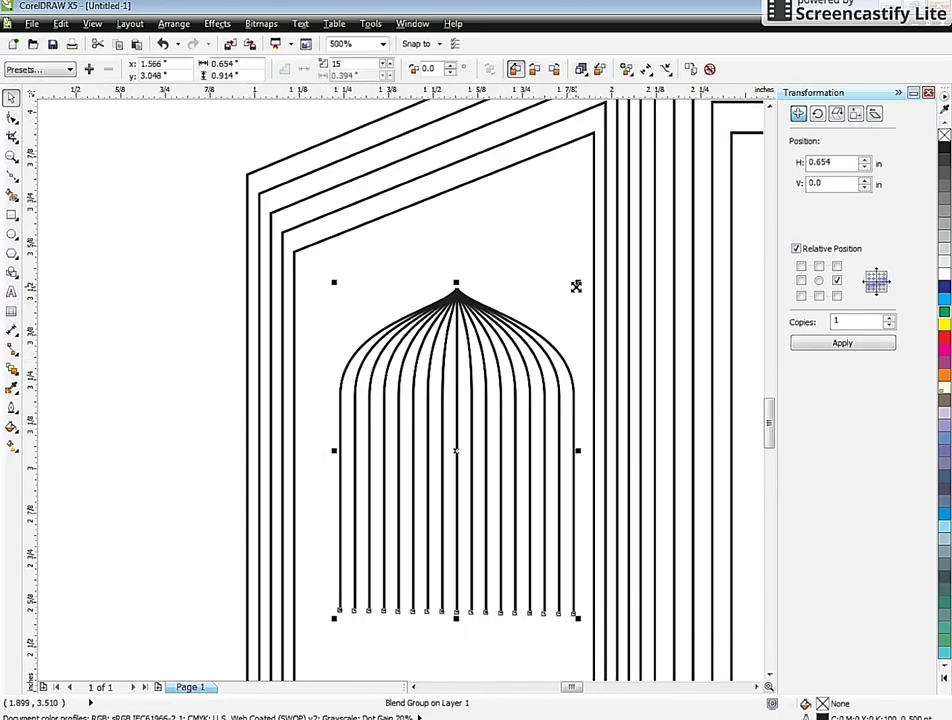
pyautogui.moveTo(576, 287); pyautogui.dragTo(561, 320)
pyautogui.scroll(-6, 393, 270)
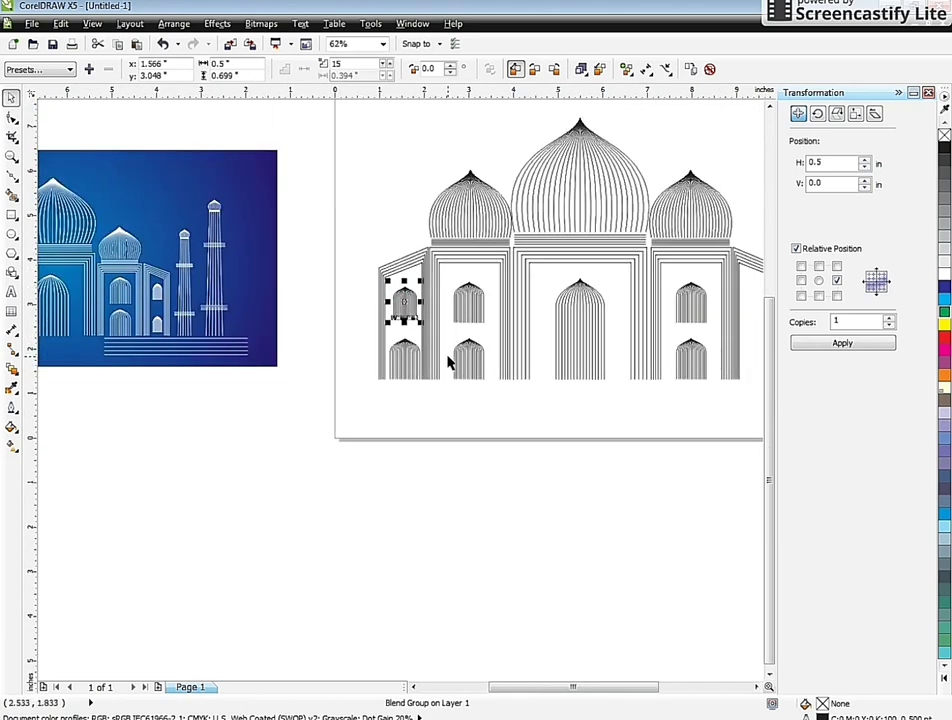
pyautogui.scroll(4, 413, 306)
pyautogui.moveTo(436, 301); pyautogui.dragTo(427, 301)
# Replace the larger lower arch in the left sloped frame with a copy of the small upper arch placed straight below
pyautogui.click(408, 475)
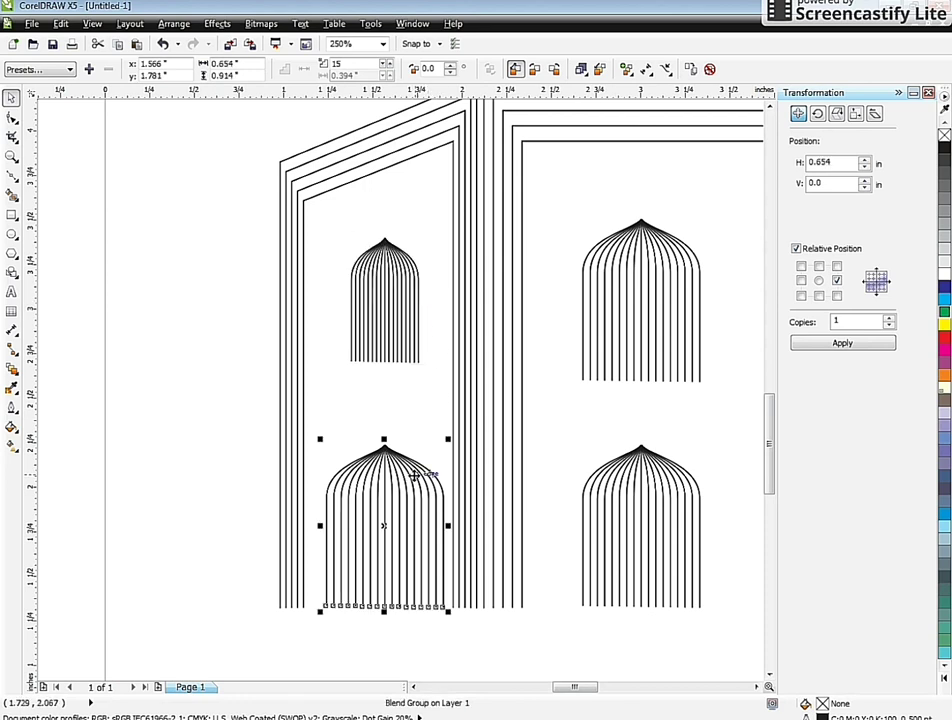
pyautogui.press('Delete')
pyautogui.click(389, 300)
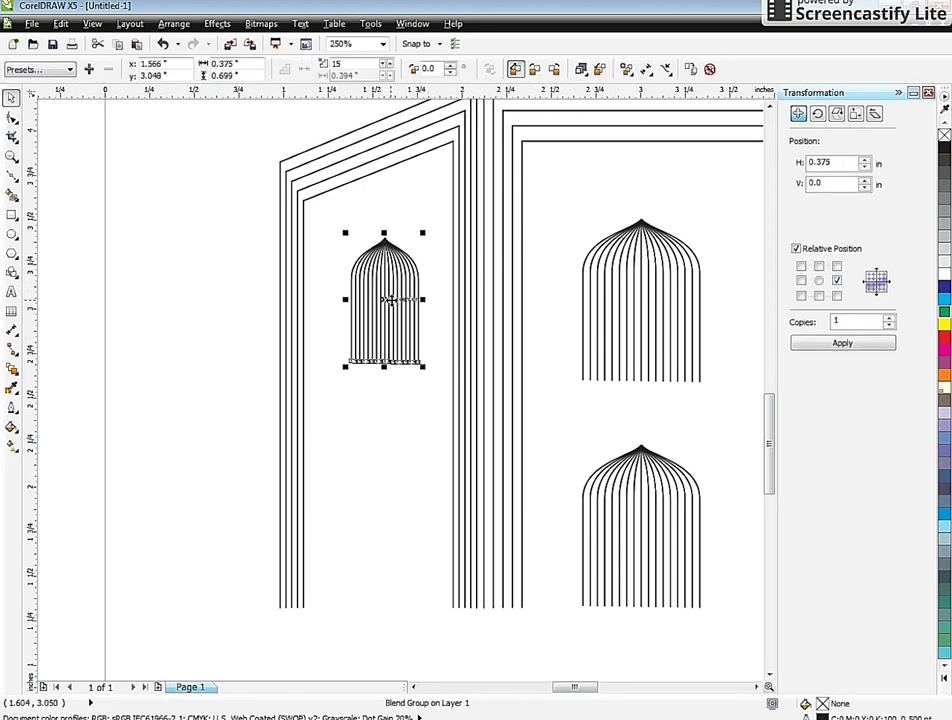
pyautogui.moveTo(390, 300); pyautogui.dragTo(395, 543)
pyautogui.scroll(-2, 395, 543)
pyautogui.scroll(-3, 346, 480)
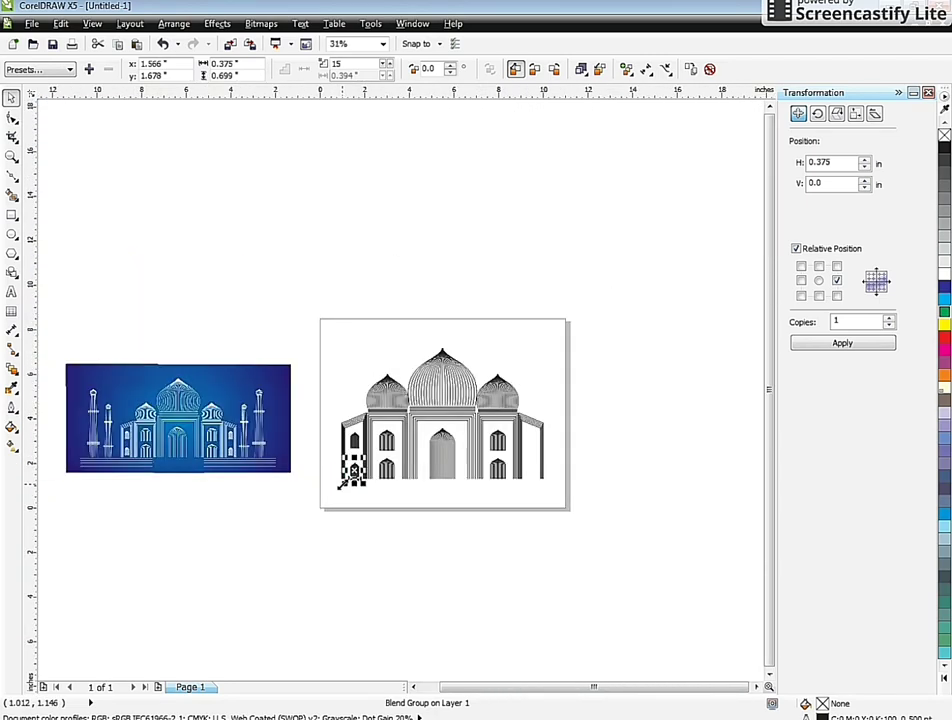
# Nudge the small lower arch in the left sloped frame up to y 1.918 in
pyautogui.scroll(5, 353, 483)
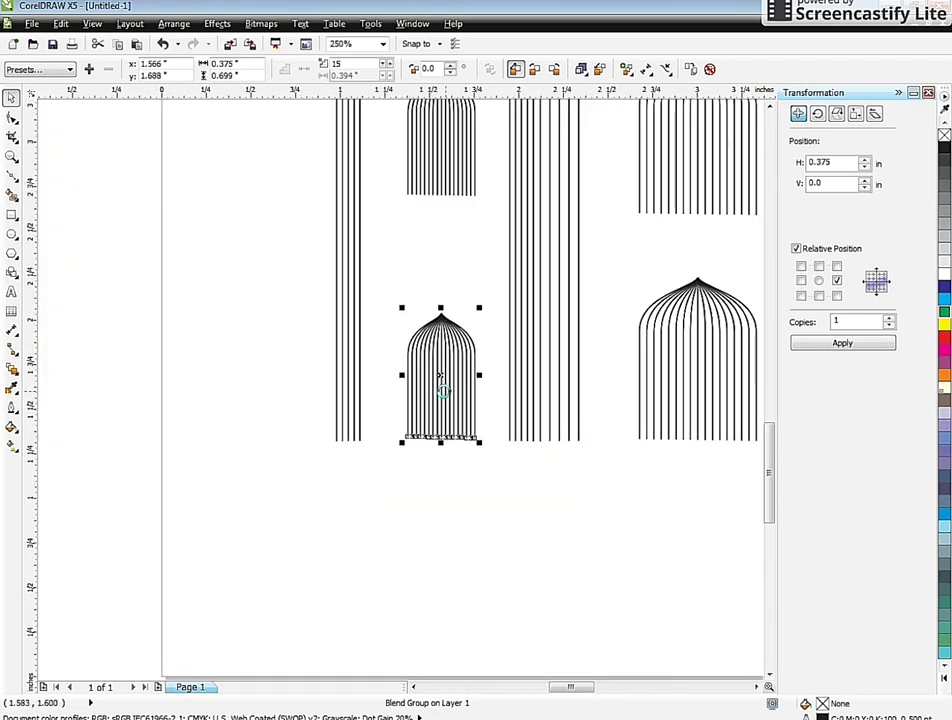
pyautogui.press('Up')
pyautogui.press('Up')
pyautogui.press('Up')
pyautogui.press('Up')
pyautogui.press('Up')
pyautogui.press('Up')
pyautogui.press('Up')
pyautogui.press('Up')
pyautogui.press('Up')
pyautogui.press('Up')
pyautogui.press('Up')
pyautogui.press('Up')
pyautogui.press('Up')
pyautogui.press('Up')
pyautogui.press('Up')
pyautogui.press('Up')
pyautogui.press('Up')
pyautogui.press('Up')
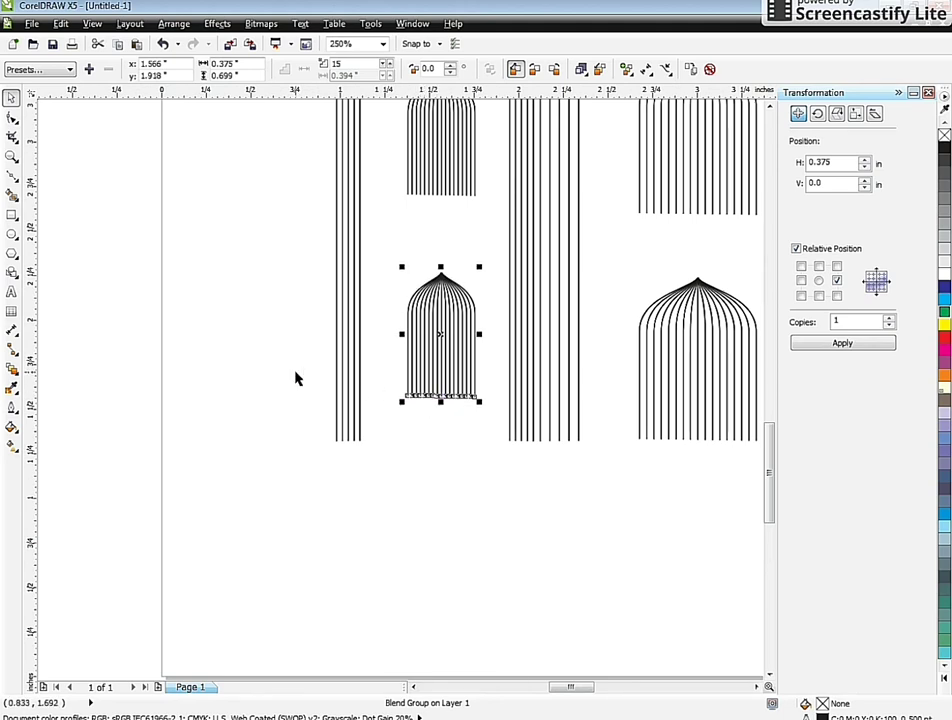
pyautogui.click(215, 360)
pyautogui.scroll(-1, 215, 360)
pyautogui.scroll(-1, 214, 360)
pyautogui.moveTo(314, 432); pyautogui.dragTo(238, 252)
pyautogui.moveTo(276, 304); pyautogui.dragTo(446, 343)
pyautogui.hotkey('ctrl', 'z')
pyautogui.click(296, 448)
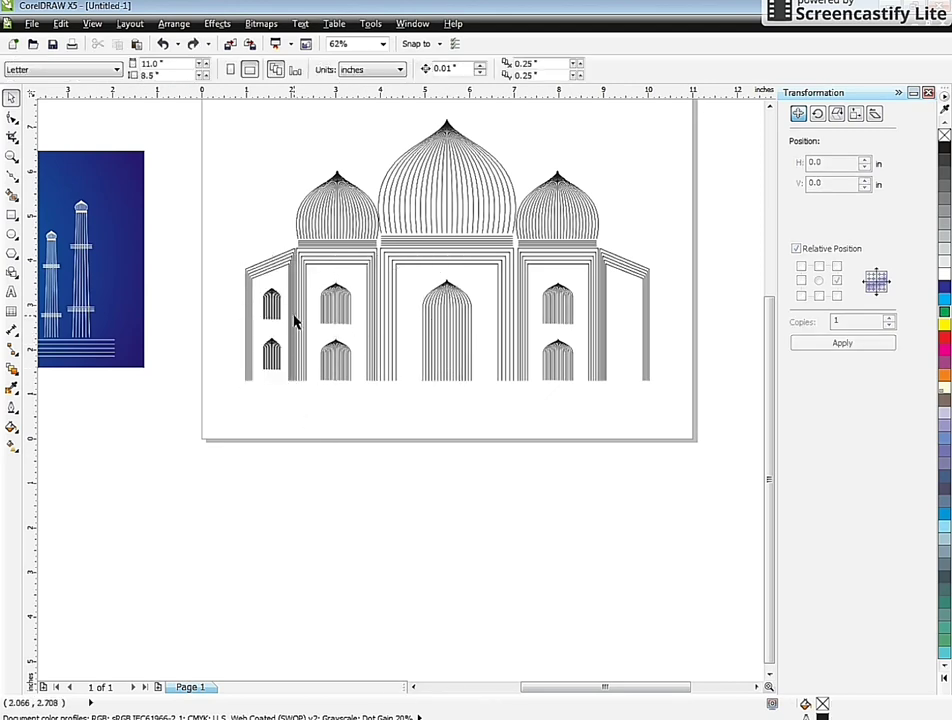
# Copy both small window arches horizontally to the middle of the right sloped frame and group the copies
pyautogui.click(271, 301)
pyautogui.keyDown('shift'); pyautogui.click(275, 368); pyautogui.keyUp('shift')
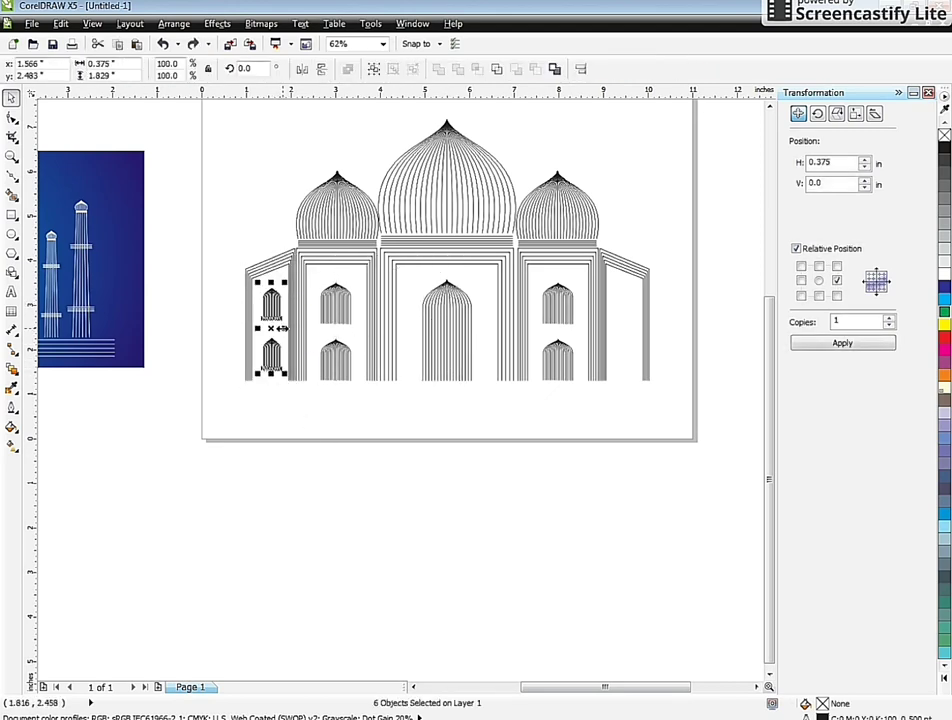
pyautogui.moveTo(274, 326); pyautogui.dragTo(625, 381)
pyautogui.scroll(4, 625, 381)
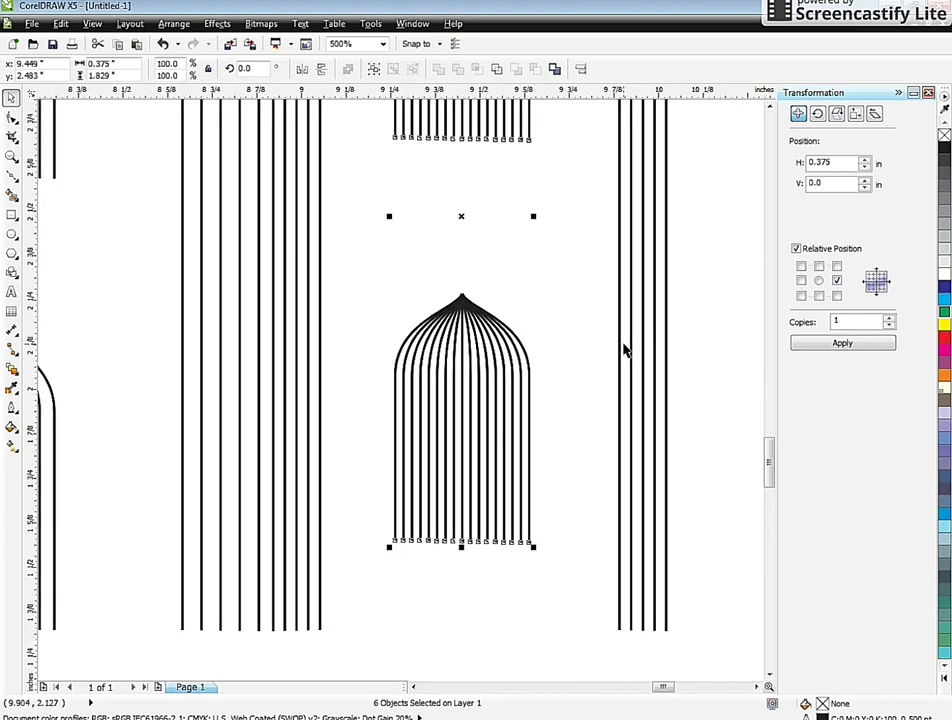
pyautogui.hotkey('ctrl', 'g')
pyautogui.keyDown('shift'); pyautogui.click(621, 344); pyautogui.keyUp('shift')
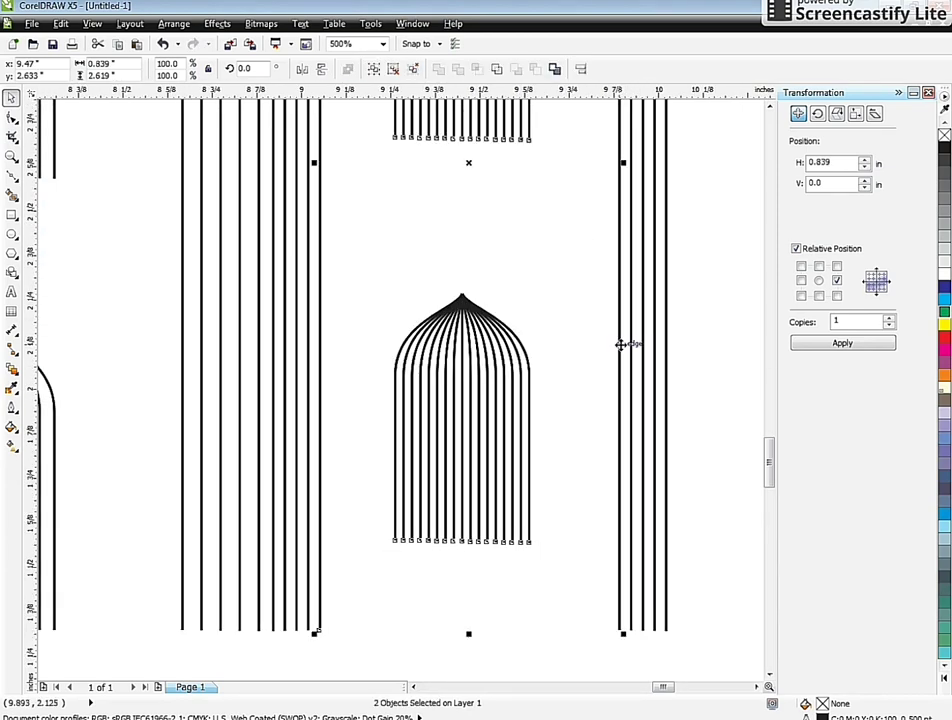
pyautogui.click(605, 376)
pyautogui.scroll(-4, 607, 418)
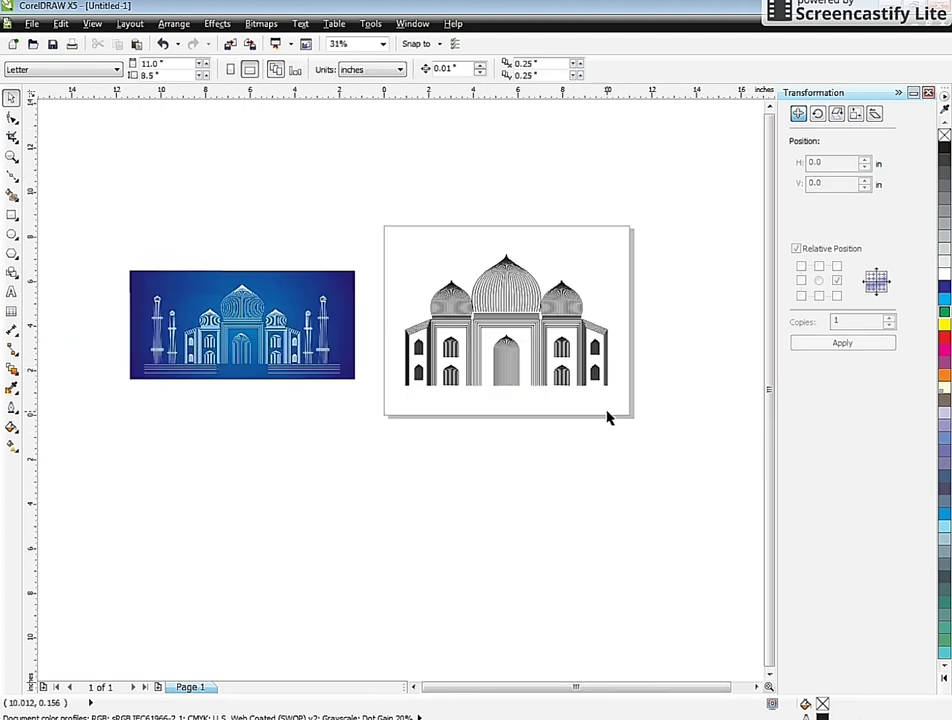
pyautogui.scroll(1, 605, 412)
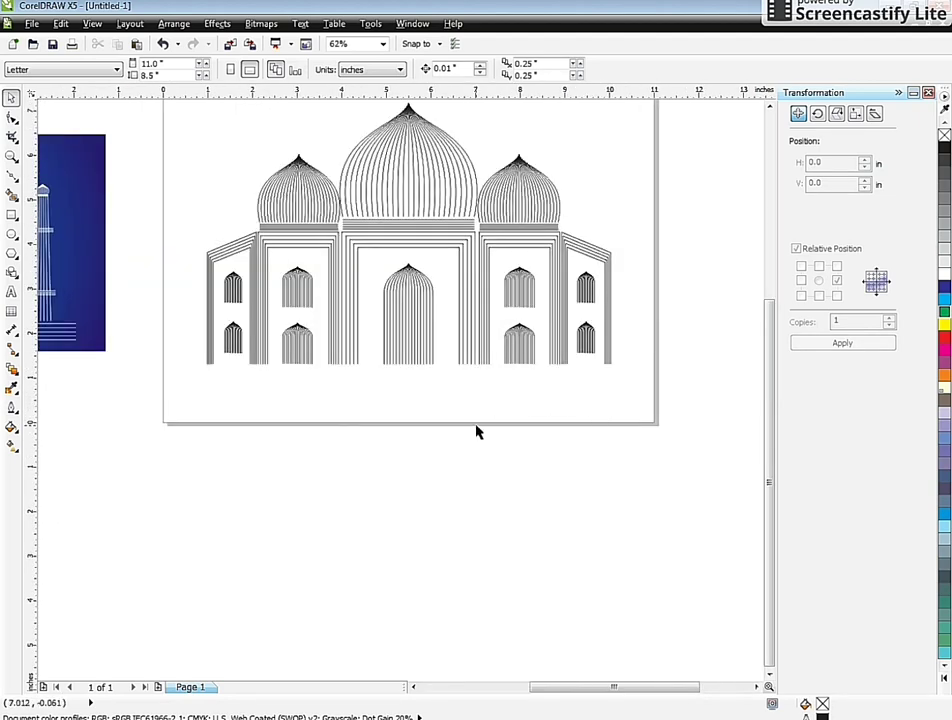
pyautogui.scroll(-1, 333, 395)
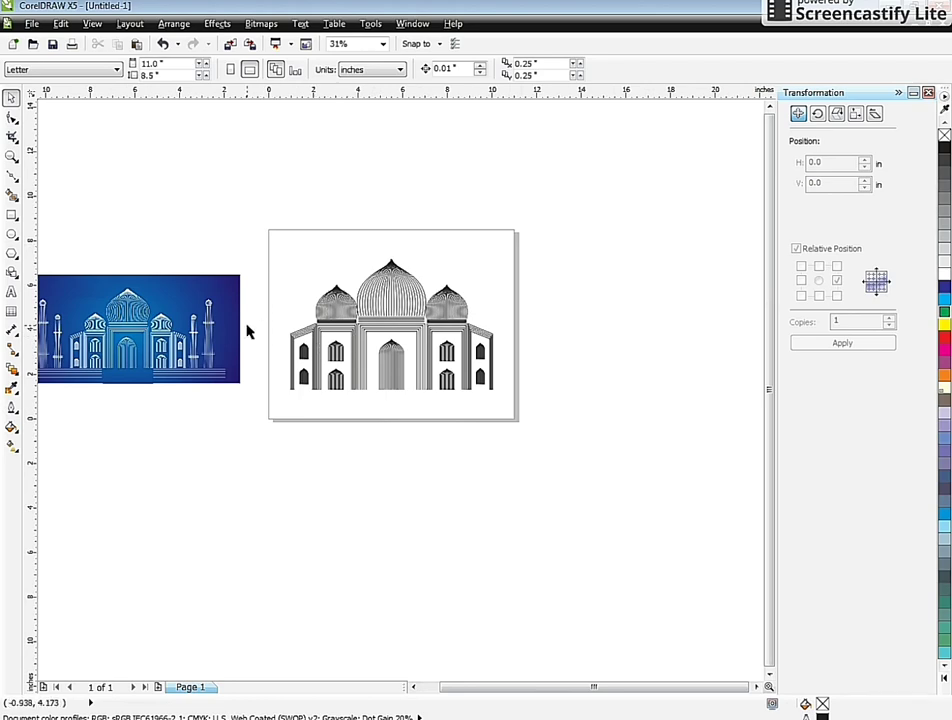
# Draw a vertical line about 3.592 in long to the left of the building at about x 1.518 in
pyautogui.click(13, 178)
pyautogui.scroll(2, 276, 339)
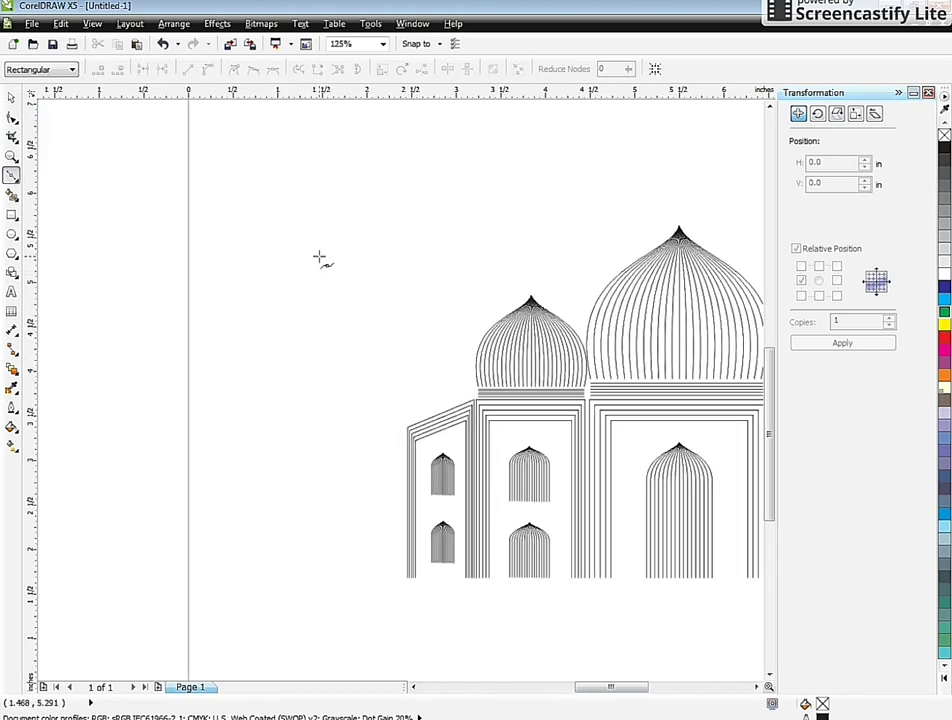
pyautogui.click(319, 259)
pyautogui.click(316, 597)
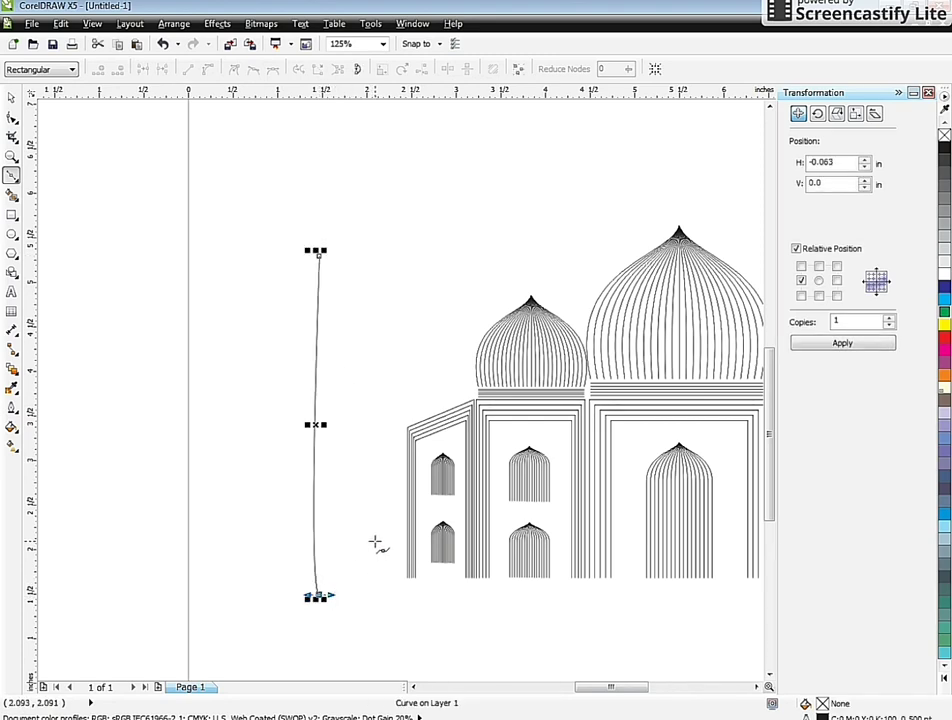
pyautogui.hotkey('ctrl', 'z')
pyautogui.click(323, 607)
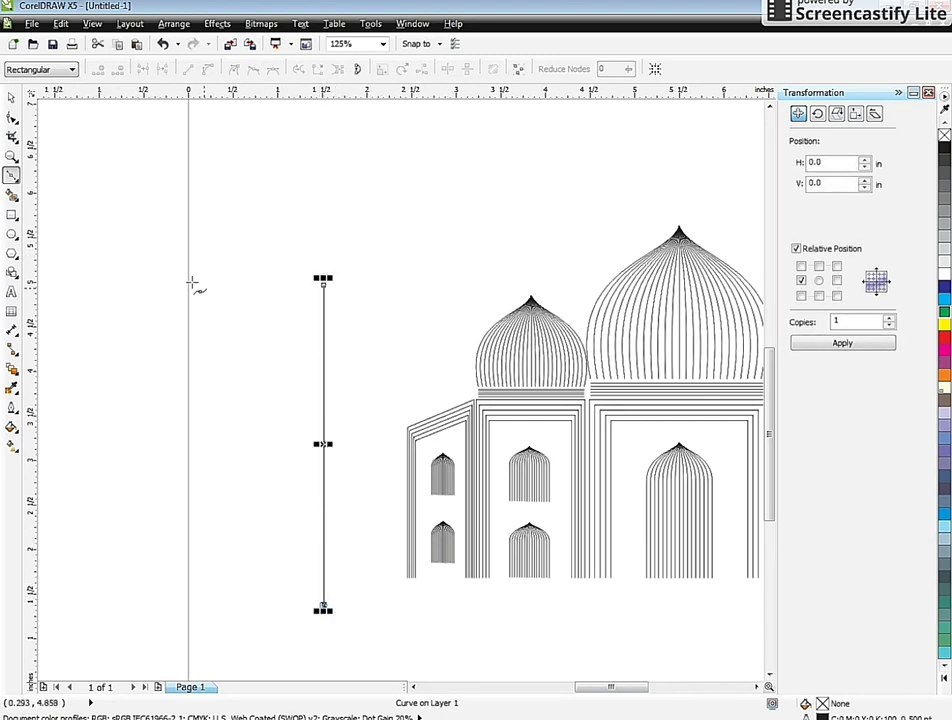
# Align the bottom end of the new vertical line with the base of the left sloped frame
pyautogui.press('space')
pyautogui.keyDown('shift'); pyautogui.click(413, 536); pyautogui.keyUp('shift')
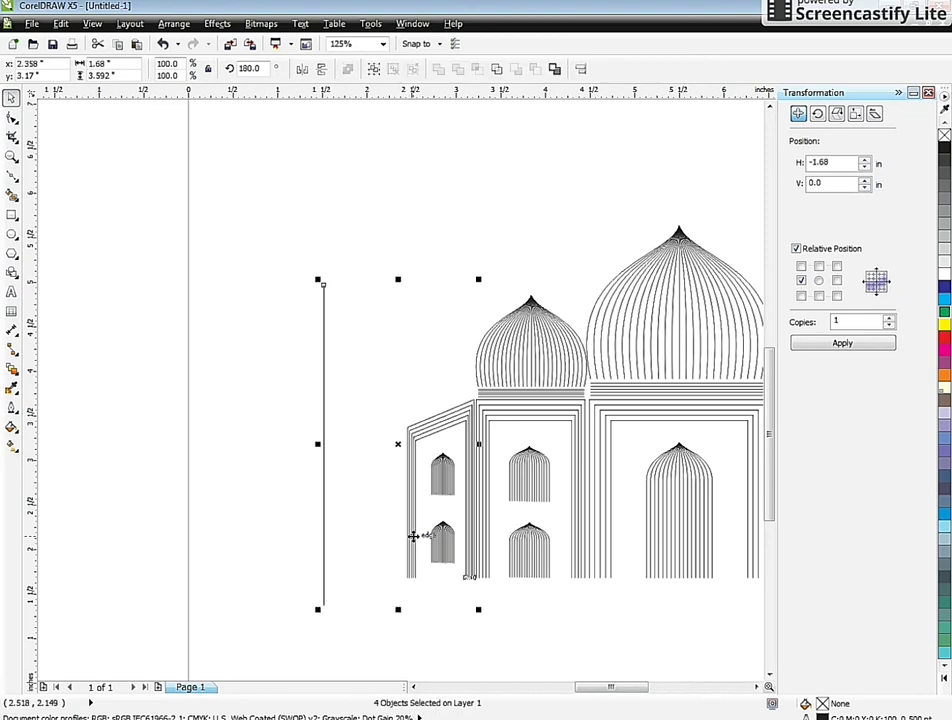
pyautogui.click(345, 376)
# Shift the vertical line's top node 0.03 in to the left to give the line a slight slant
pyautogui.click(325, 382)
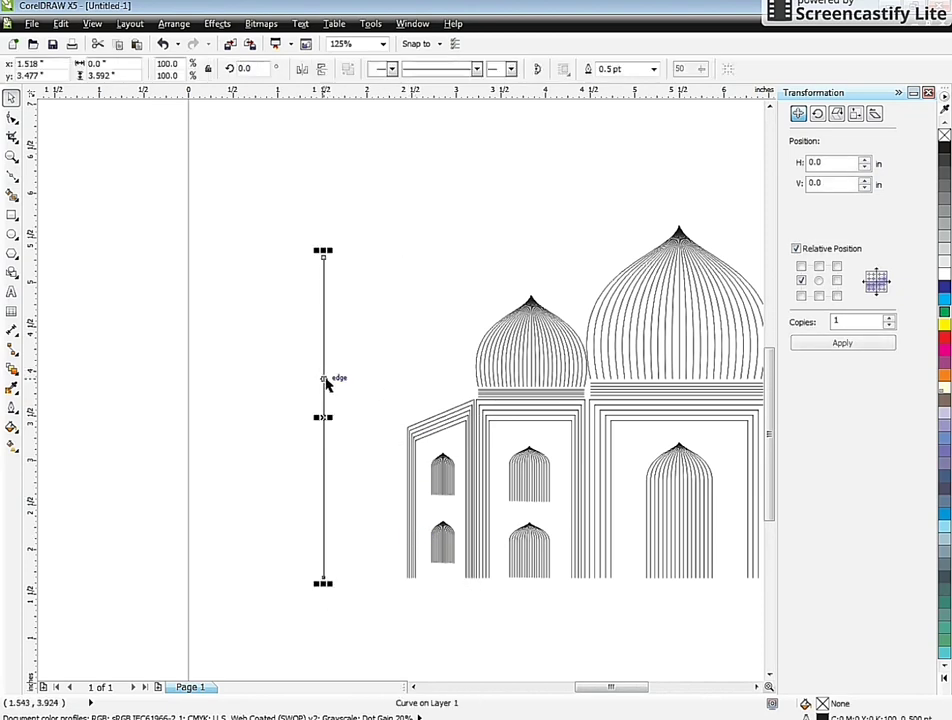
pyautogui.press('F10')
pyautogui.moveTo(223, 236); pyautogui.dragTo(425, 410)
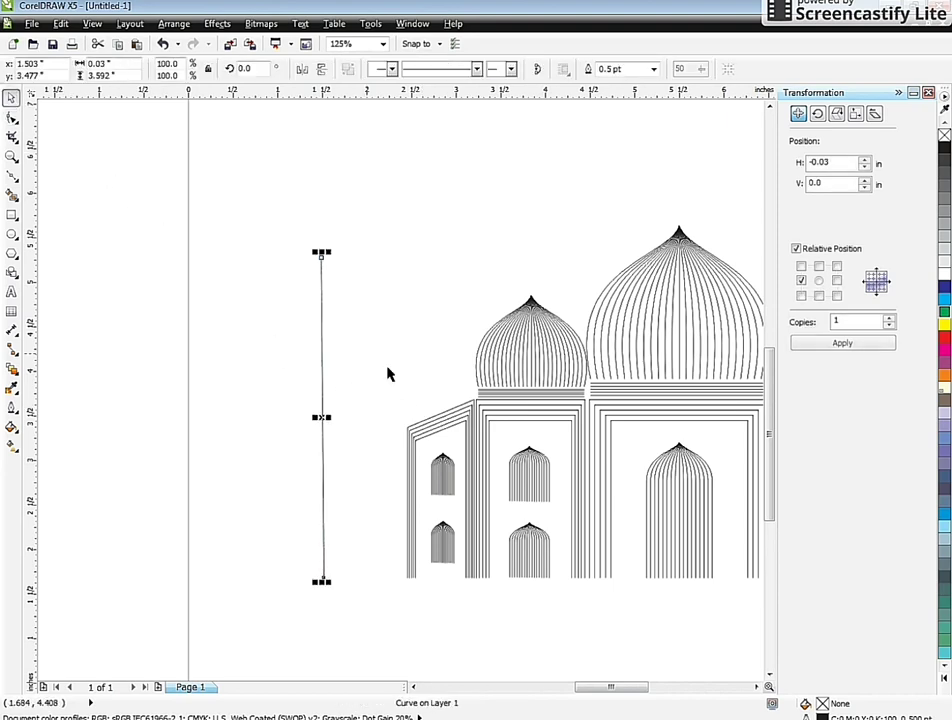
pyautogui.press('space')
# Make three copies of the slanted line toward the left, offset and nudged to x 1.443, 1.393 and 1.323 in
pyautogui.click(842, 344)
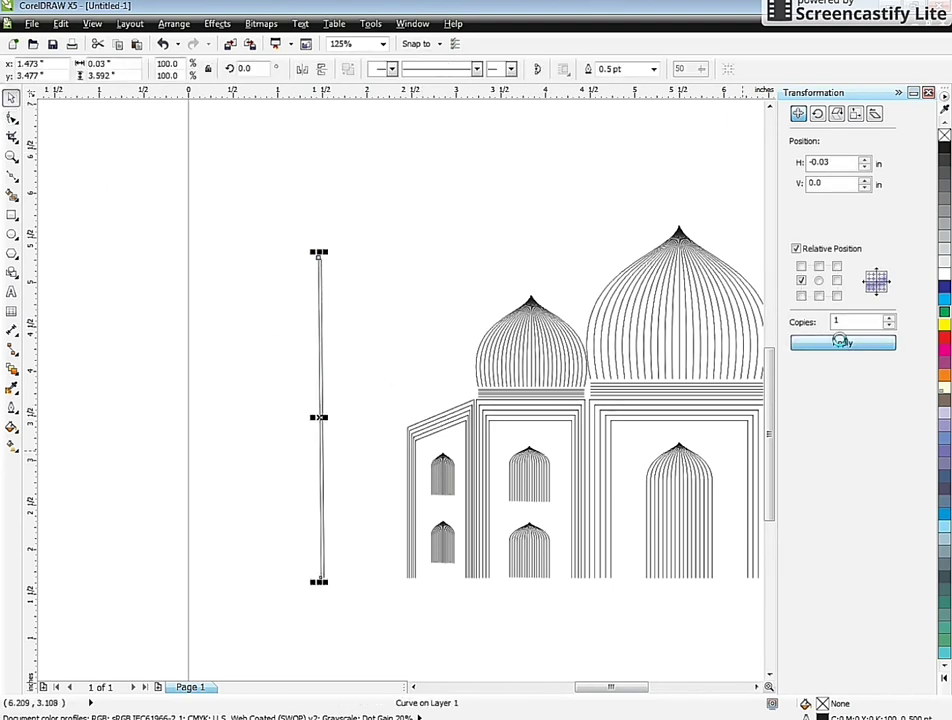
pyautogui.click(842, 343)
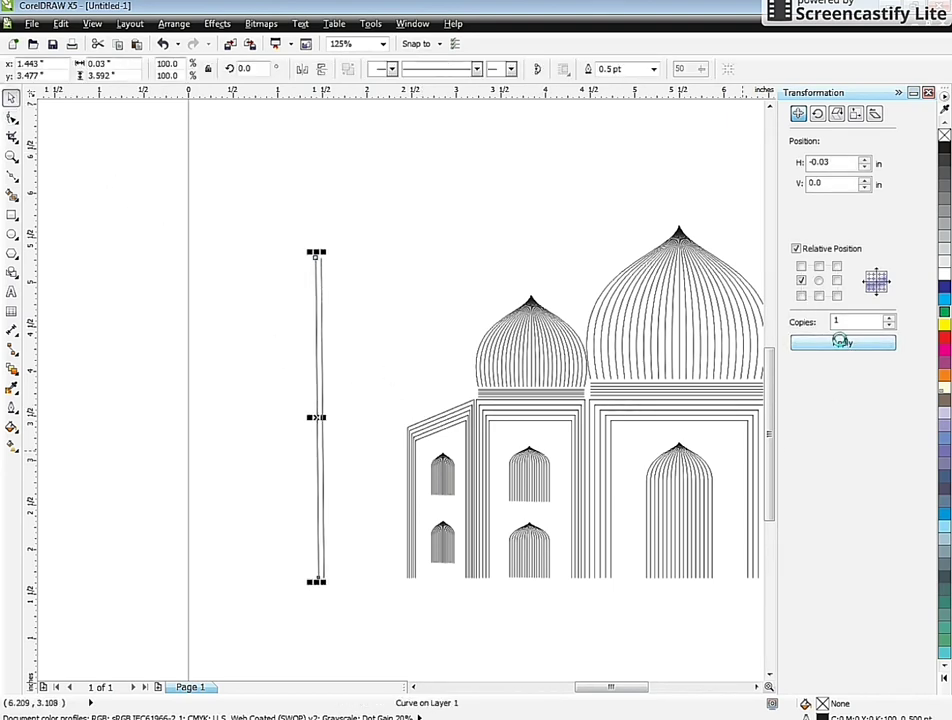
pyautogui.click(822, 345)
pyautogui.press('Left')
pyautogui.press('Left')
pyautogui.press('Left')
pyautogui.press('Left')
pyautogui.press('Left')
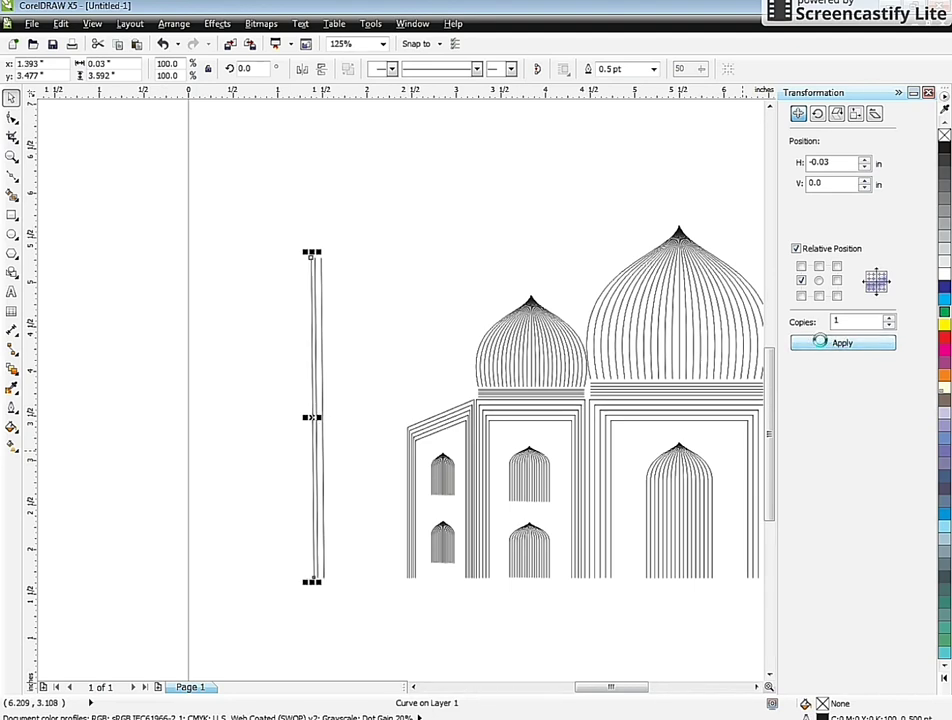
pyautogui.click(326, 71)
pyautogui.click(858, 343)
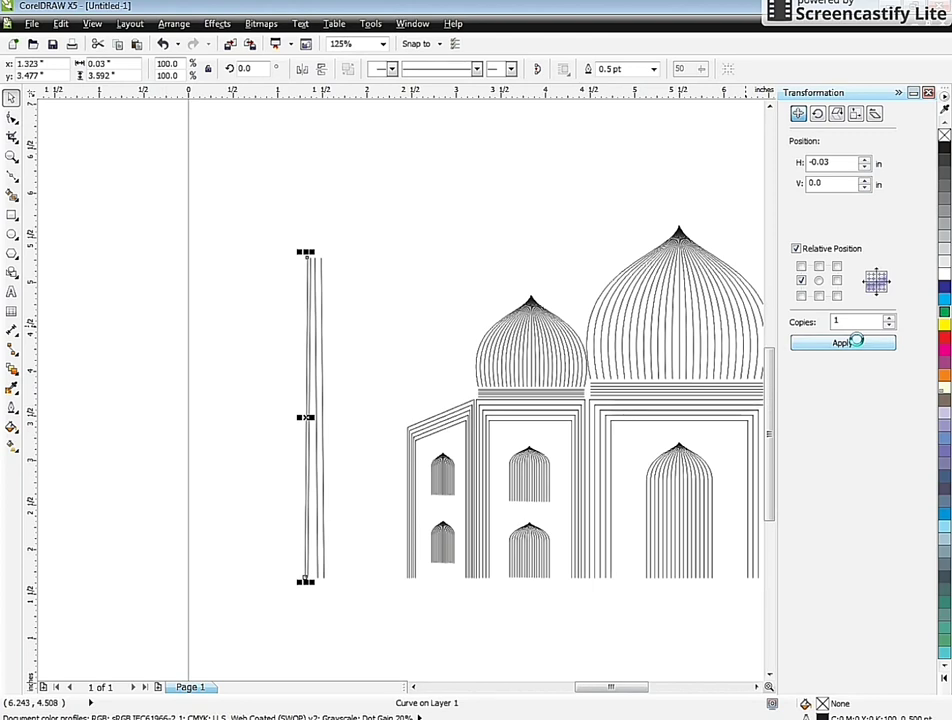
# Add two more copies of the slanted line farther left, nudging the last one to x 1.103 in
pyautogui.click(855, 343)
pyautogui.click(855, 343)
pyautogui.click(855, 343)
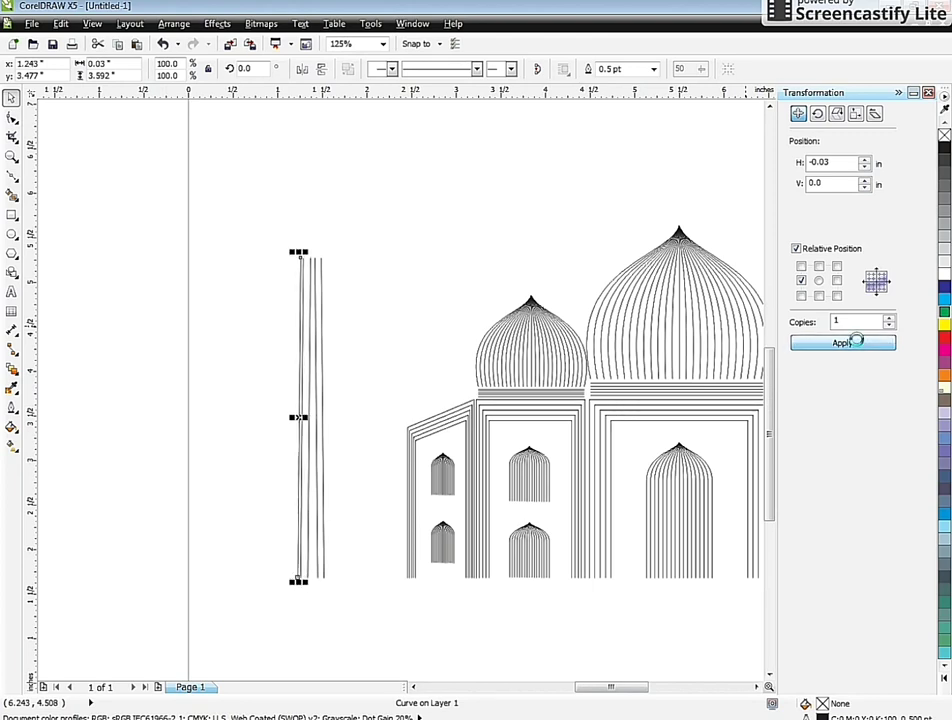
pyautogui.click(855, 343)
pyautogui.click(856, 341)
pyautogui.press('Left')
pyautogui.press('Left')
pyautogui.press('Left')
pyautogui.press('Left')
pyautogui.press('Left')
pyautogui.press('Left')
pyautogui.press('Left')
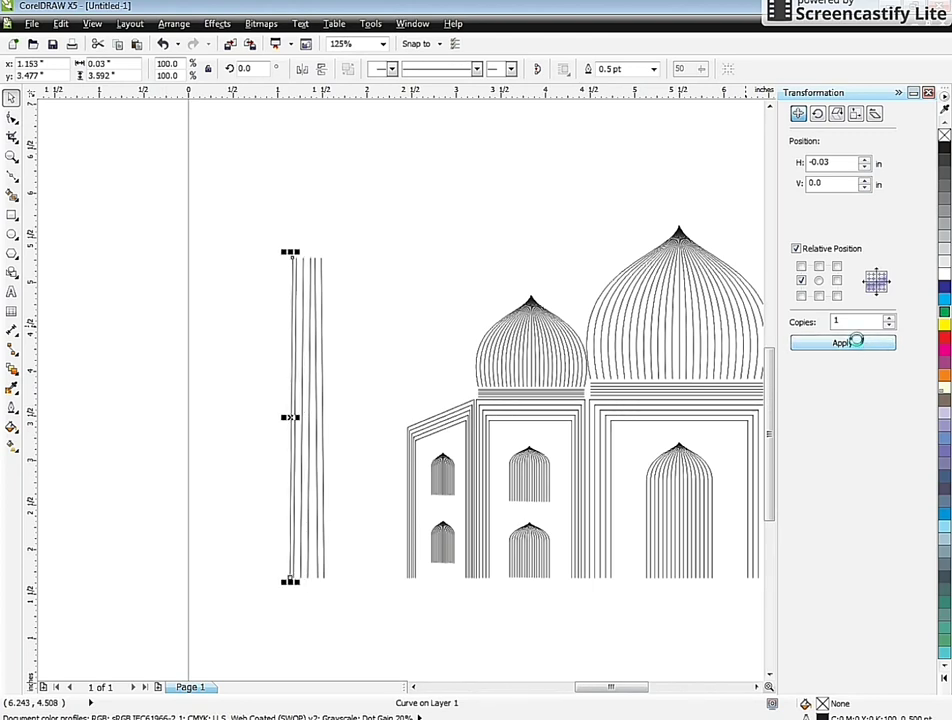
# Move the top nodes of the three leftmost tower lines slightly to the right to taper the shaft
pyautogui.scroll(2, 270, 270)
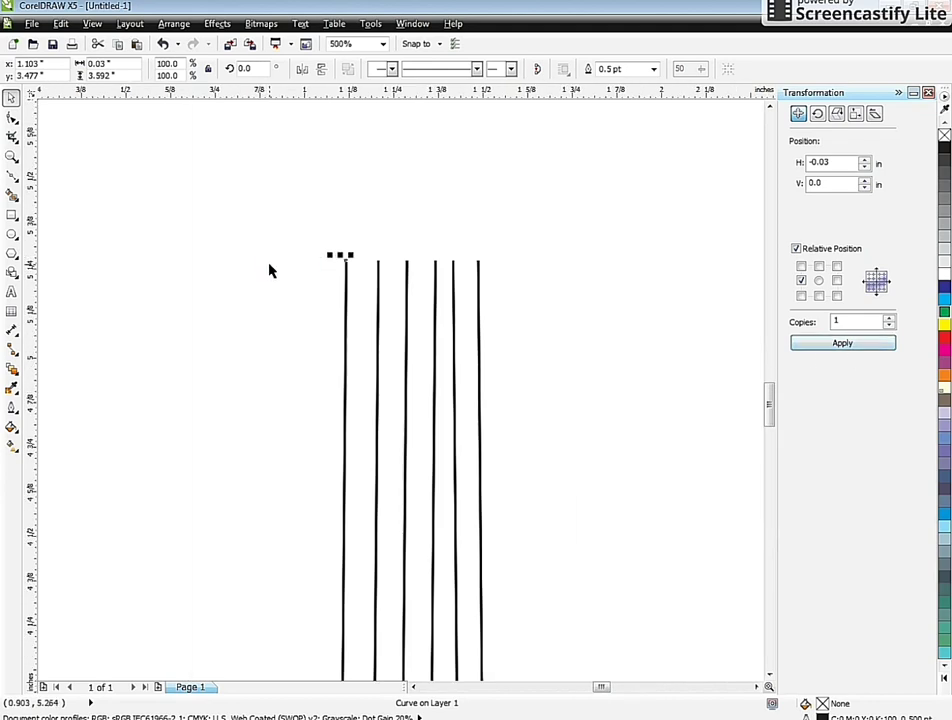
pyautogui.press('F10')
pyautogui.scroll(1, 348, 240)
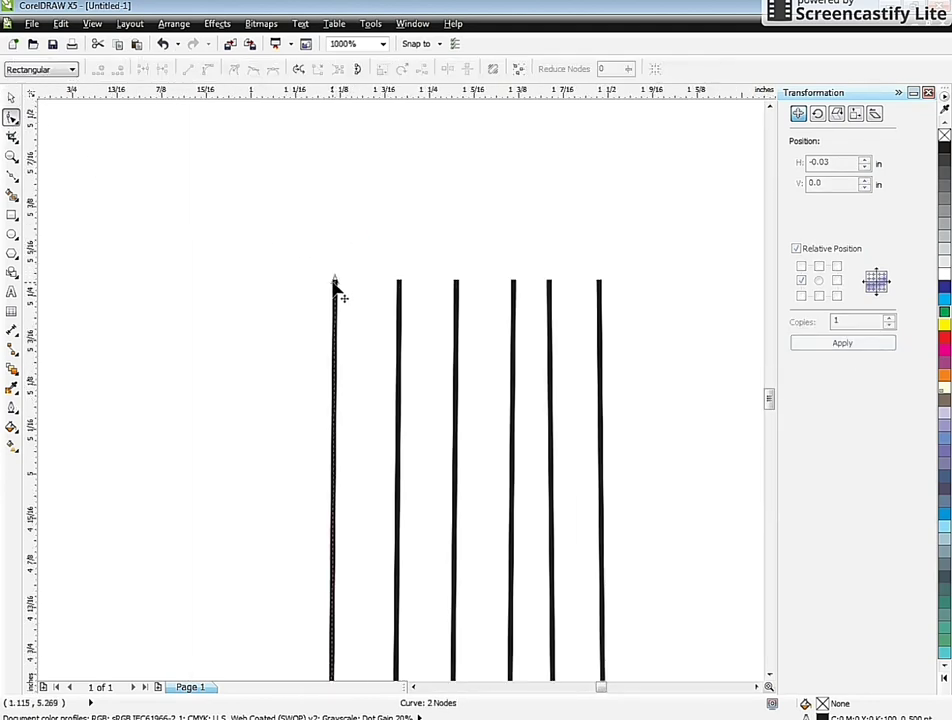
pyautogui.moveTo(335, 284); pyautogui.dragTo(477, 293)
pyautogui.click(399, 284)
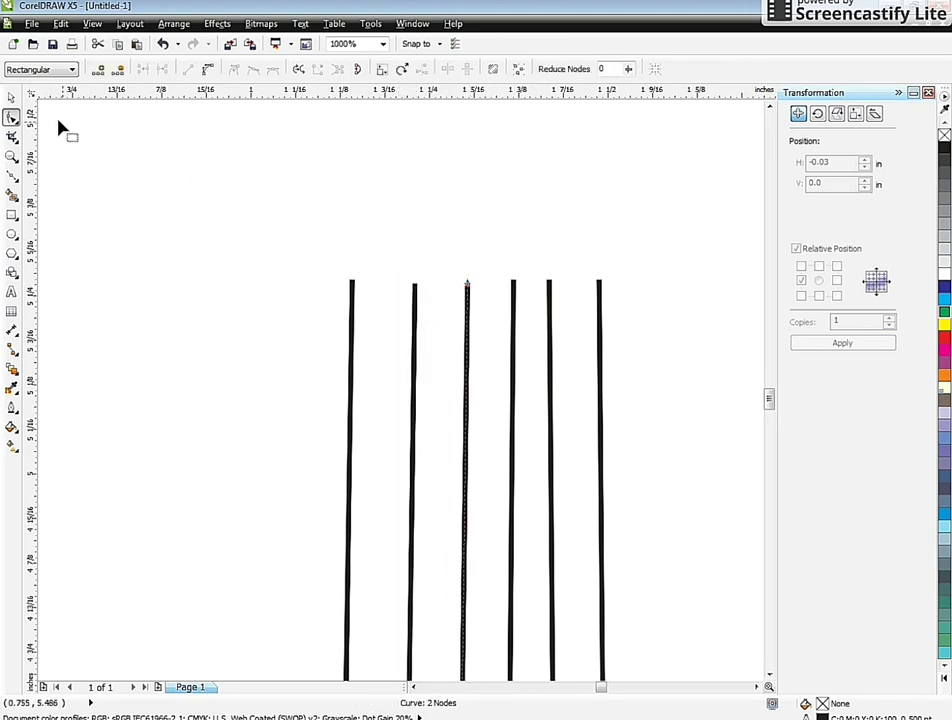
# Group the six tower lines into one shaft object
pyautogui.click(11, 97)
pyautogui.click(283, 212)
pyautogui.scroll(-3, 283, 212)
pyautogui.moveTo(221, 165); pyautogui.dragTo(352, 553)
pyautogui.hotkey('ctrl', 'g')
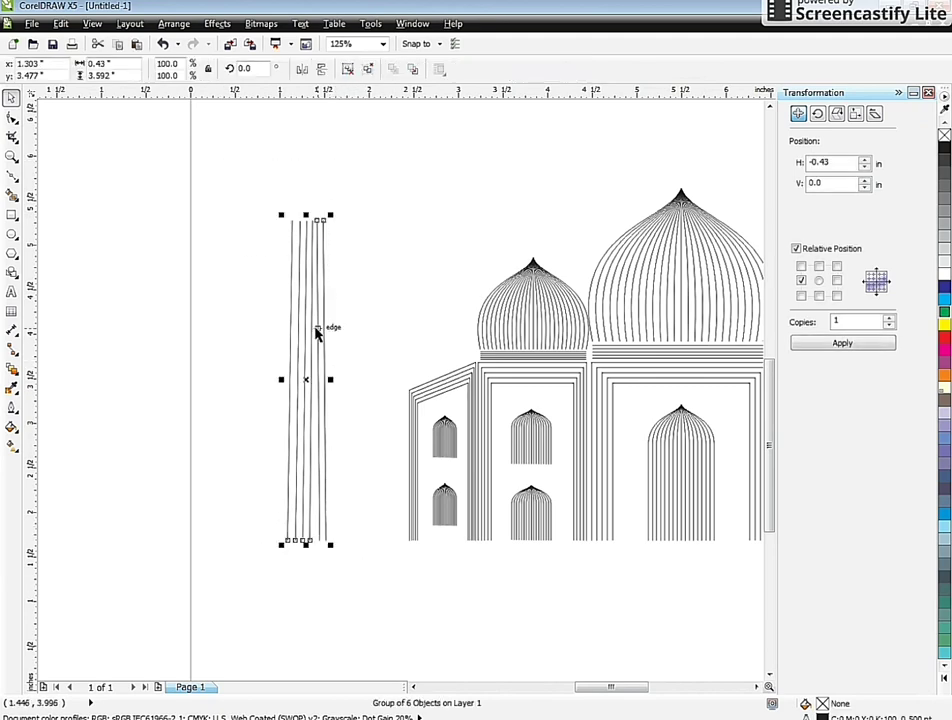
# Copy the building's small left dome with its base band above the tower and scale it to about 0.576 by 0.528 in
pyautogui.scroll(3, 297, 219)
pyautogui.scroll(-2, 314, 366)
pyautogui.scroll(-2, 395, 393)
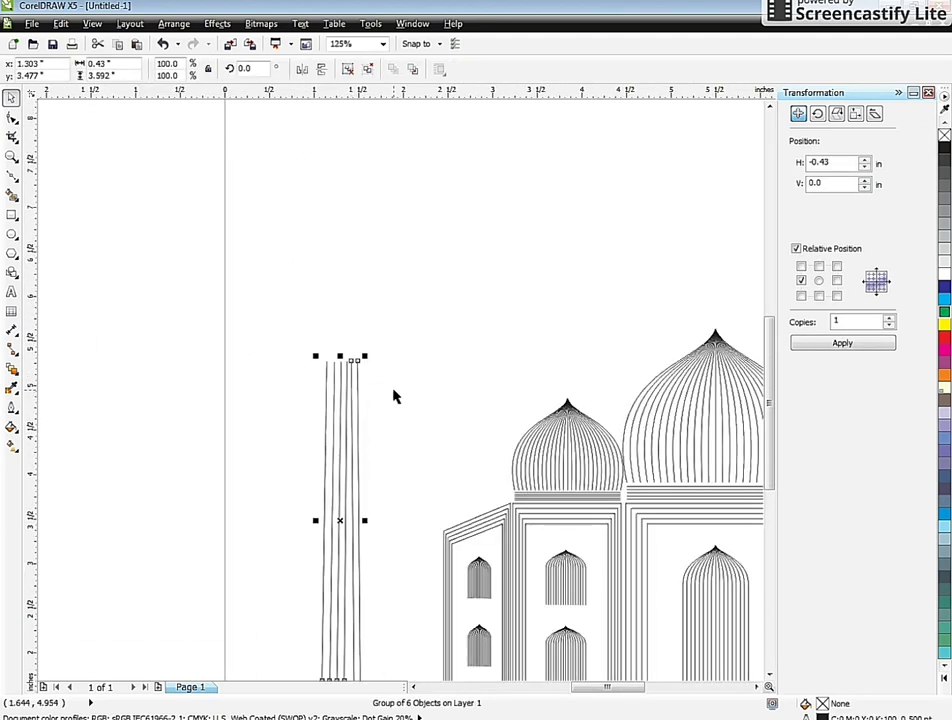
pyautogui.moveTo(450, 289); pyautogui.dragTo(665, 519)
pyautogui.moveTo(553, 423); pyautogui.dragTo(310, 238)
pyautogui.scroll(2, 339, 268)
pyautogui.moveTo(419, 154); pyautogui.dragTo(416, 206)
pyautogui.scroll(4, 310, 258)
pyautogui.scroll(-1, 310, 233)
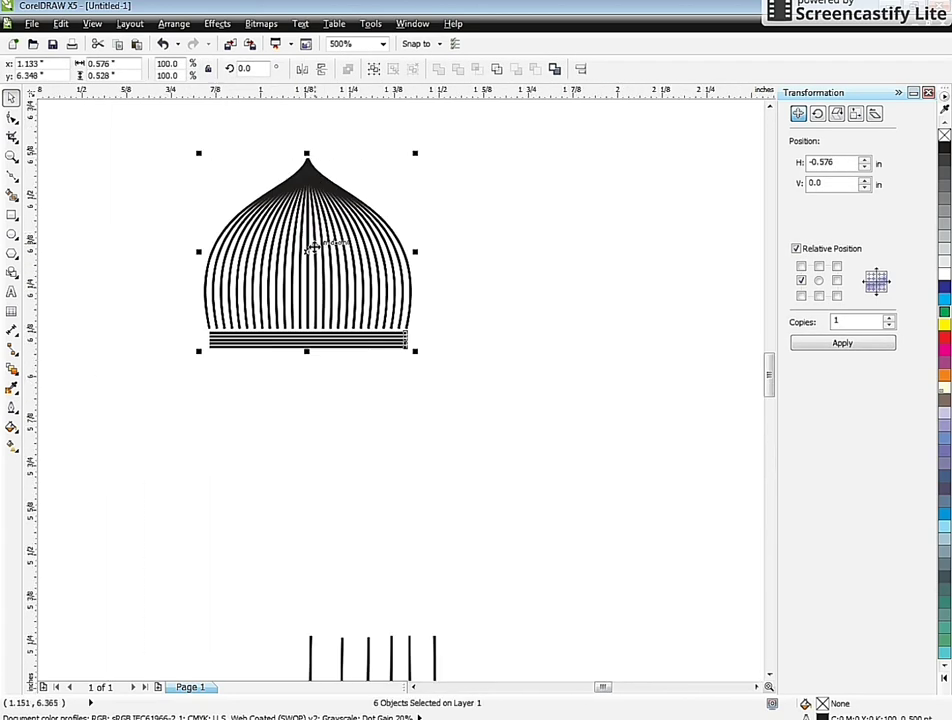
# Seat the copied dome just above the tower shaft and scale it to about 0.41 by 0.376 in
pyautogui.moveTo(312, 240); pyautogui.dragTo(378, 527)
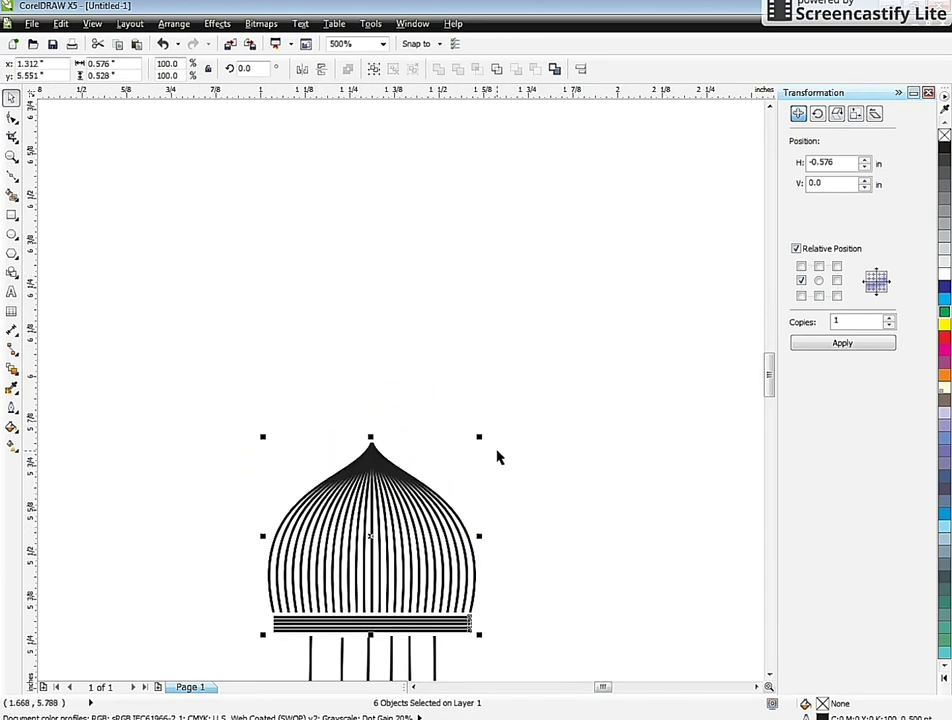
pyautogui.moveTo(481, 437); pyautogui.dragTo(478, 453)
pyautogui.scroll(1, 390, 636)
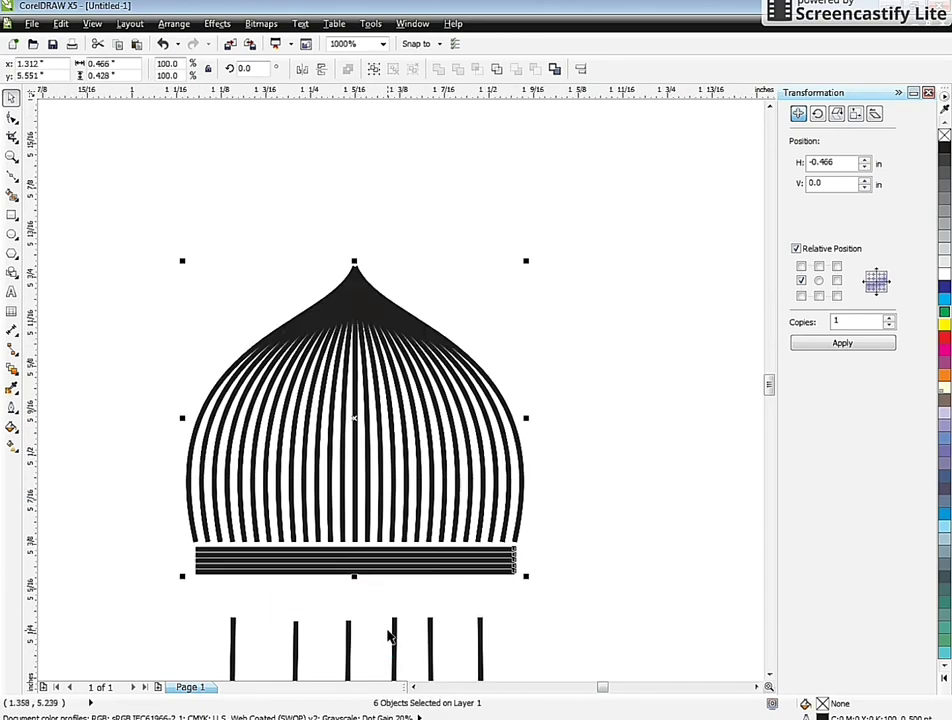
pyautogui.moveTo(395, 516); pyautogui.dragTo(421, 526)
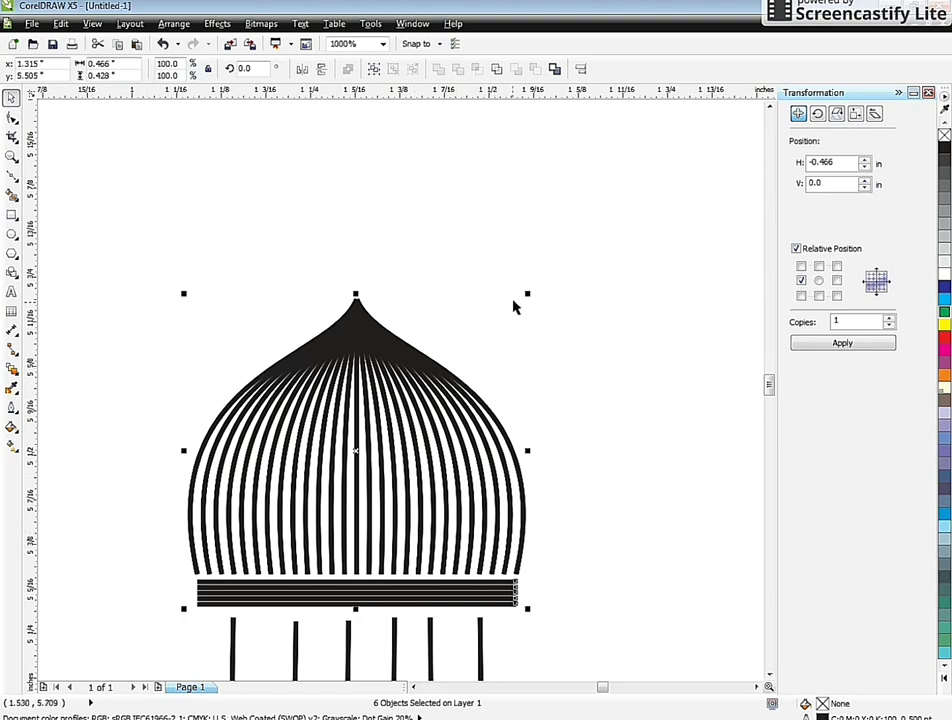
pyautogui.moveTo(527, 292); pyautogui.dragTo(495, 323)
pyautogui.moveTo(393, 538); pyautogui.dragTo(443, 515)
pyautogui.moveTo(499, 357); pyautogui.dragTo(508, 345)
pyautogui.press('Up')
pyautogui.press('Up')
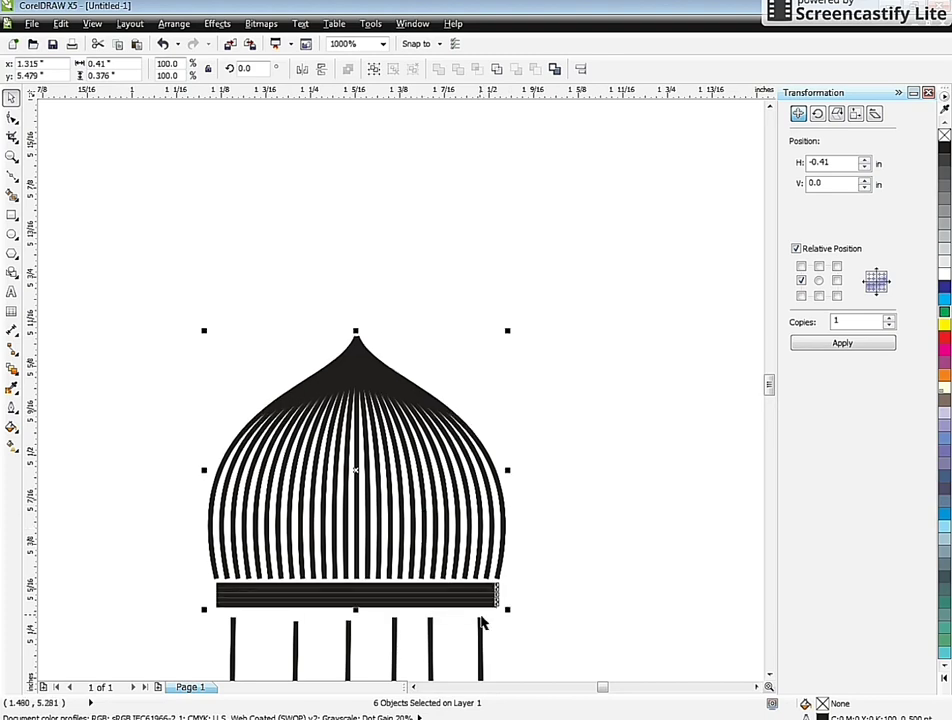
# Reduce the tower dome's blend steps to 15, and lower them slightly once more to thin out its lines
pyautogui.click(556, 600)
pyautogui.click(482, 531)
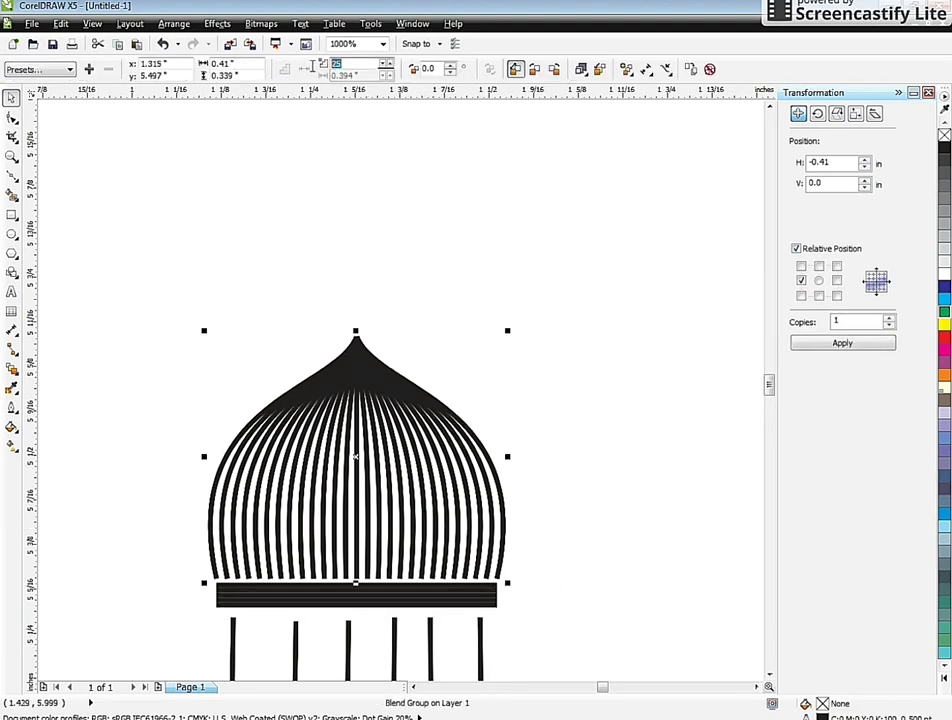
pyautogui.write('5')
pyautogui.press('Return')
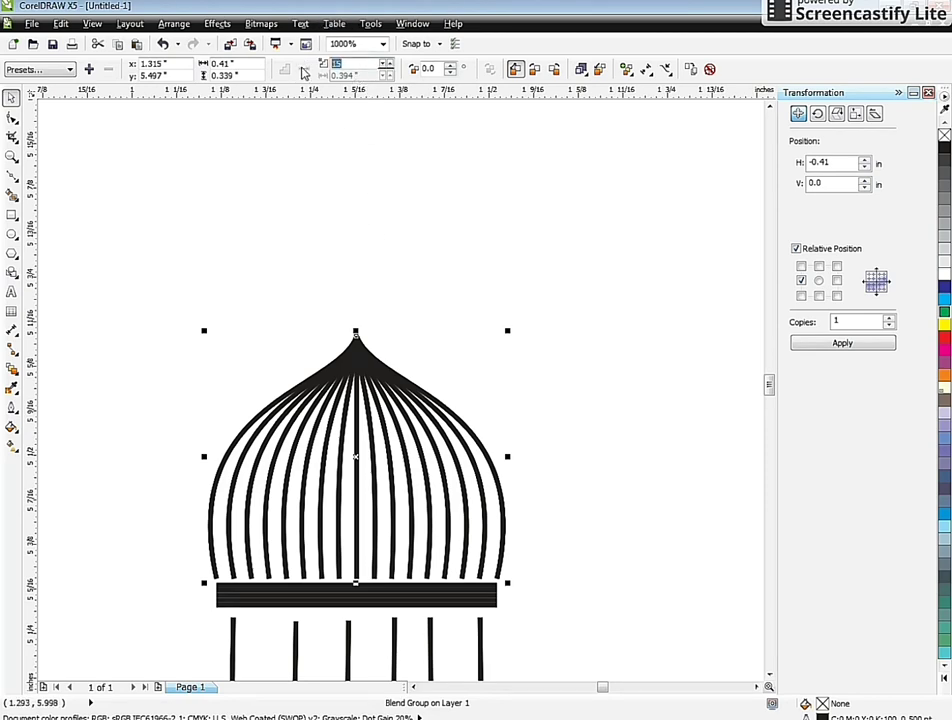
pyautogui.press('Return')
# Set the blend steps of the band beneath the tower dome to 2
pyautogui.click(476, 598)
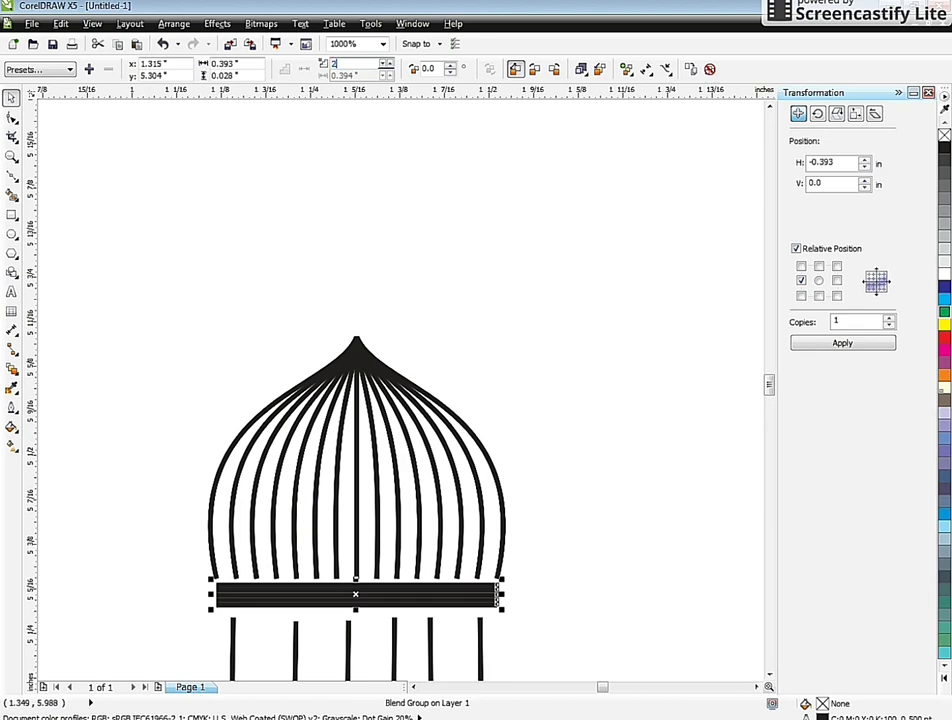
pyautogui.write('2')
pyautogui.press('Return')
pyautogui.click(351, 233)
# Copy the band down the shaft to y 4.69 in and scale it to about 0.487 by 0.034 in
pyautogui.scroll(-3, 351, 233)
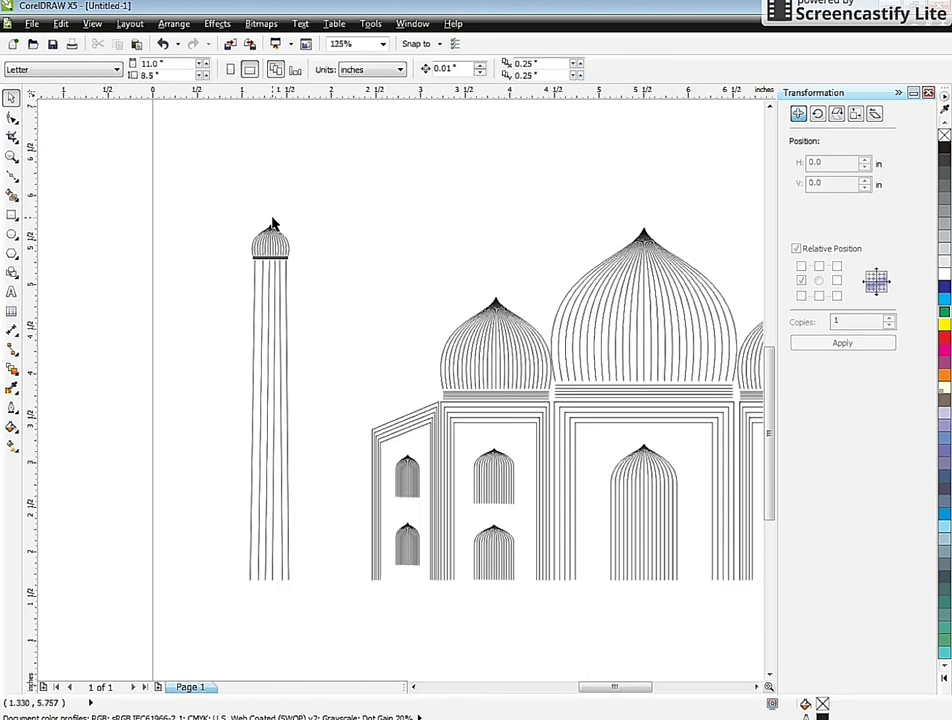
pyautogui.scroll(2, 268, 258)
pyautogui.click(283, 262)
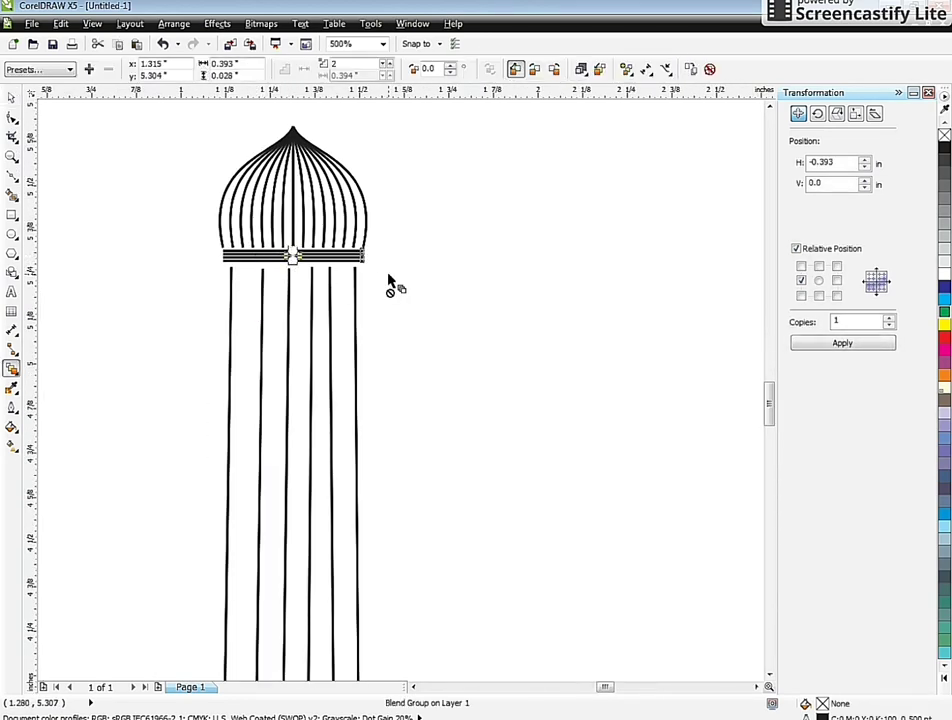
pyautogui.click(393, 285)
pyautogui.click(292, 259)
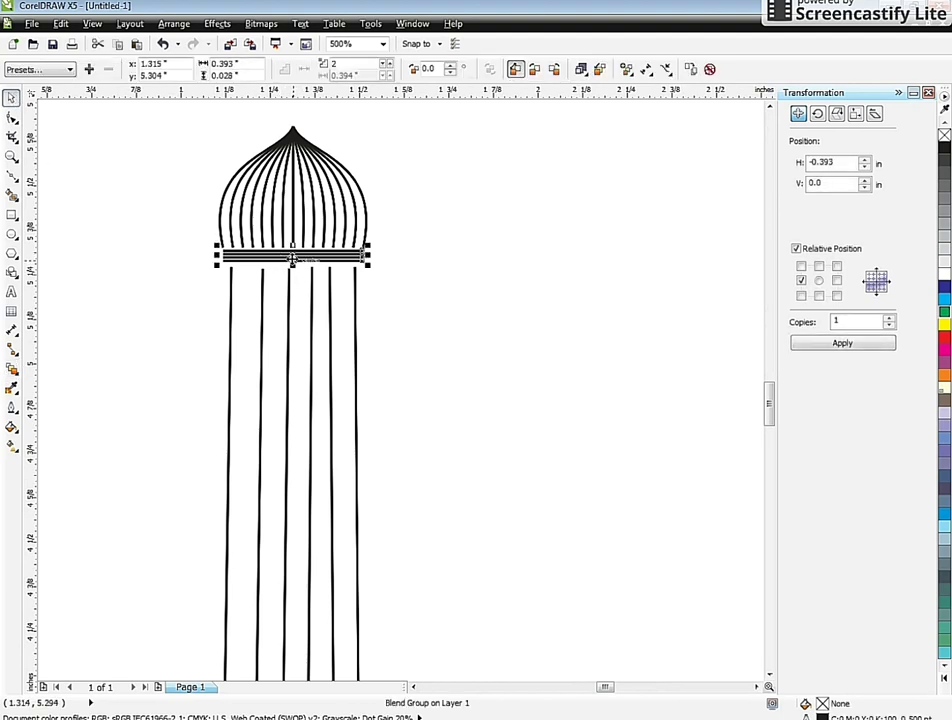
pyautogui.moveTo(292, 259); pyautogui.dragTo(292, 477)
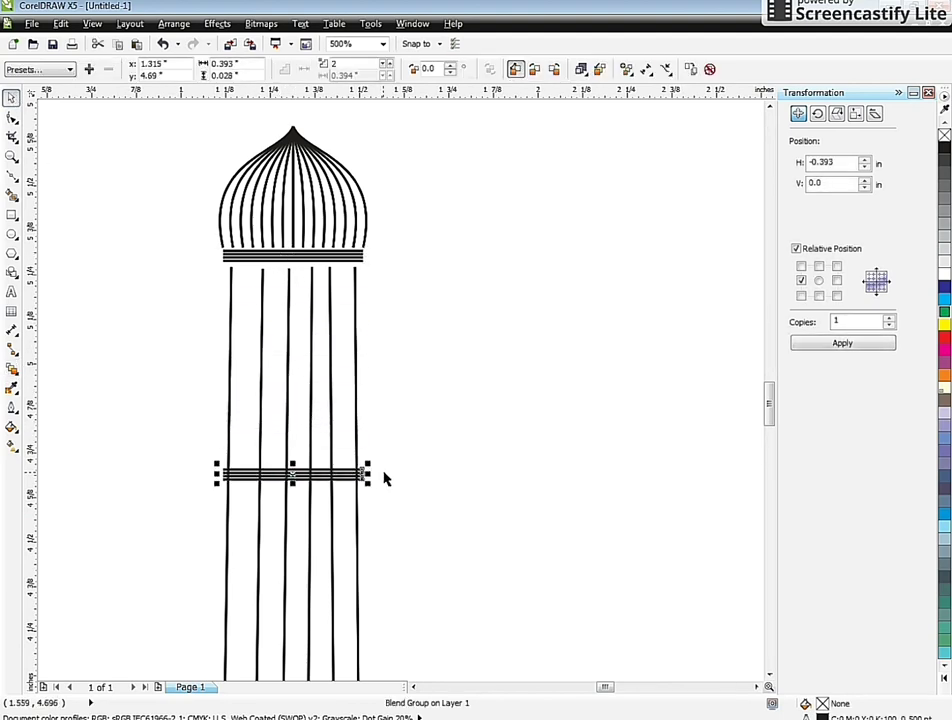
pyautogui.scroll(1, 354, 474)
pyautogui.moveTo(374, 460); pyautogui.dragTo(406, 442)
# Set the blend steps of the copied band on the shaft to 4
pyautogui.scroll(-2, 400, 430)
pyautogui.scroll(-1, 354, 422)
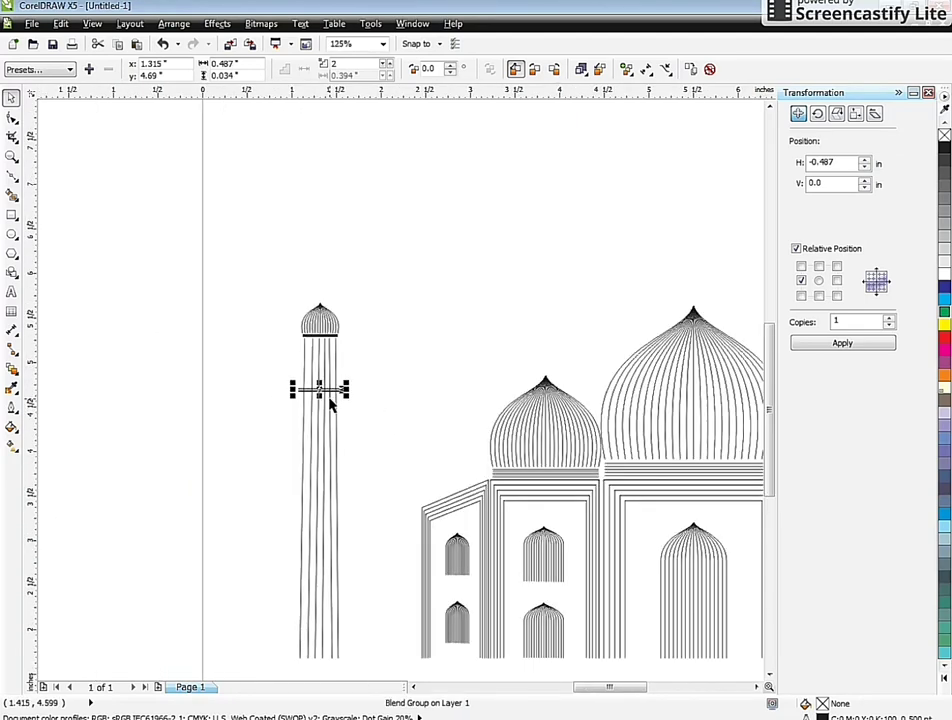
pyautogui.scroll(3, 329, 402)
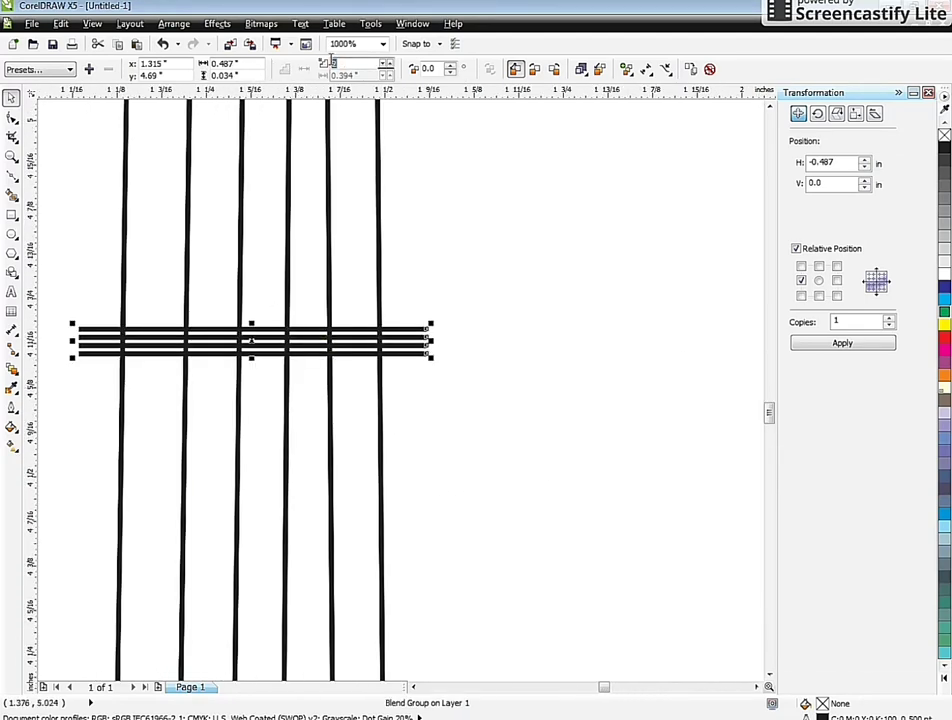
pyautogui.press('Return')
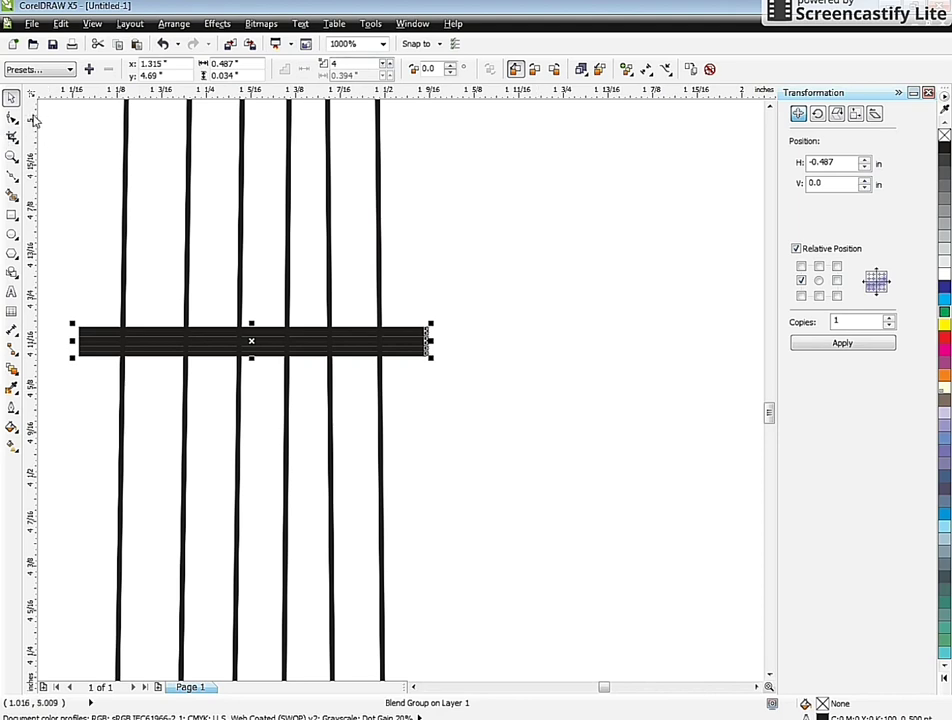
# Raise the copied band's uppermost line to y 4.738 in and set the band's blend steps to 3
pyautogui.press('F10')
pyautogui.moveTo(65, 310); pyautogui.dragTo(559, 355)
pyautogui.press('Up')
pyautogui.press('Up')
pyautogui.press('Up')
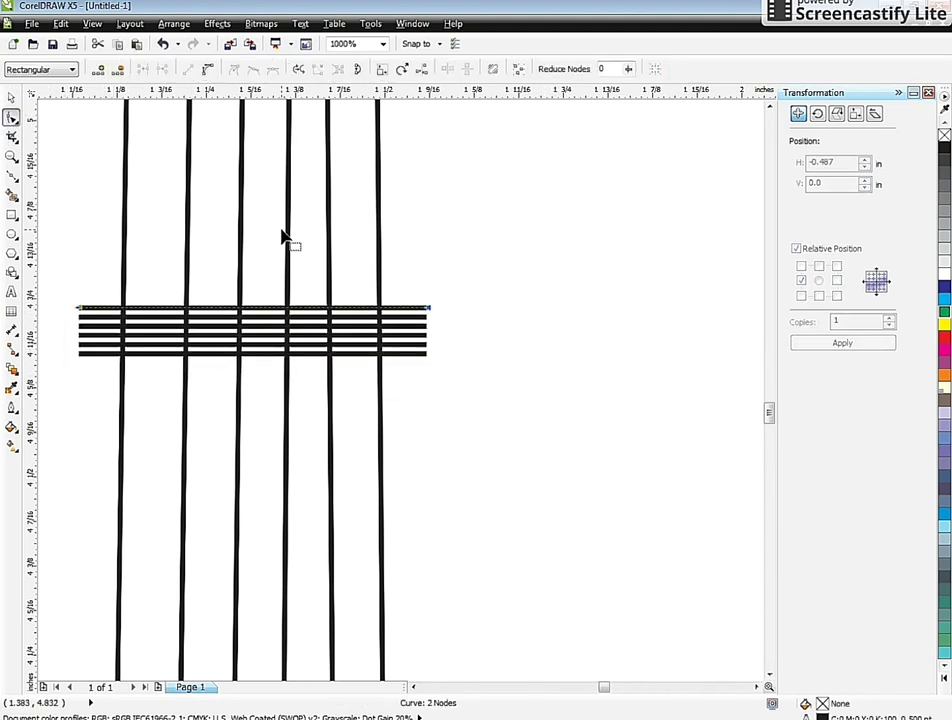
pyautogui.click(12, 97)
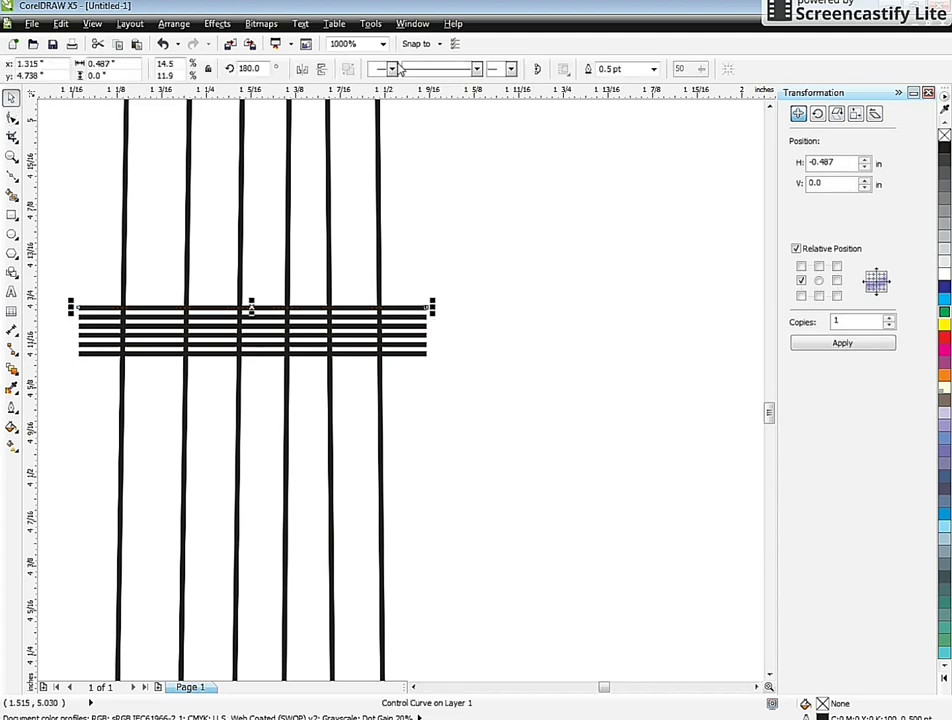
pyautogui.click(403, 142)
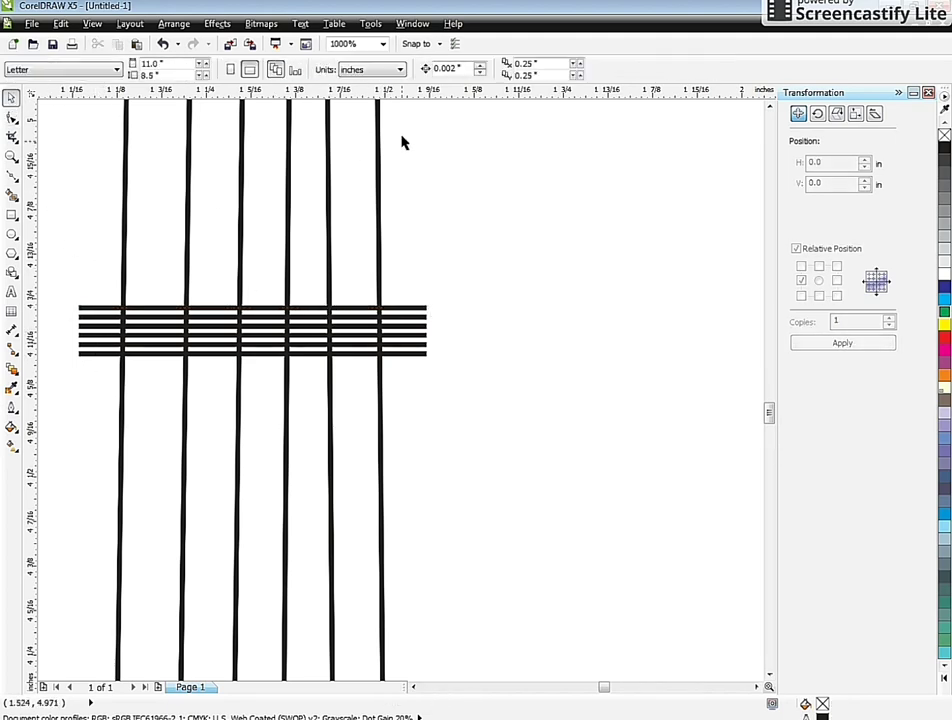
pyautogui.click(168, 307)
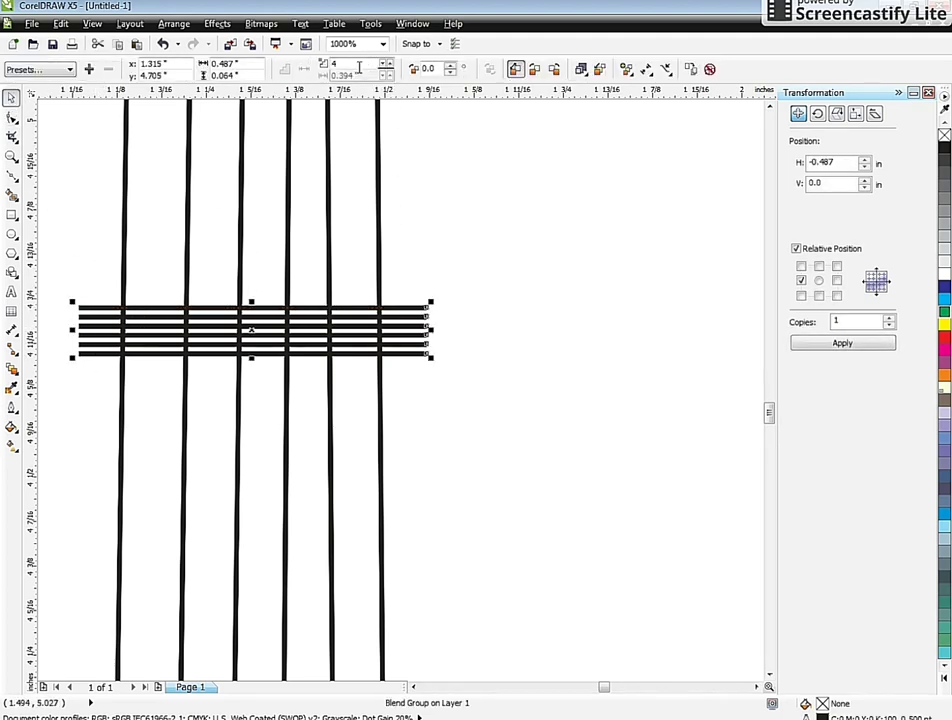
pyautogui.scroll(-3, 352, 237)
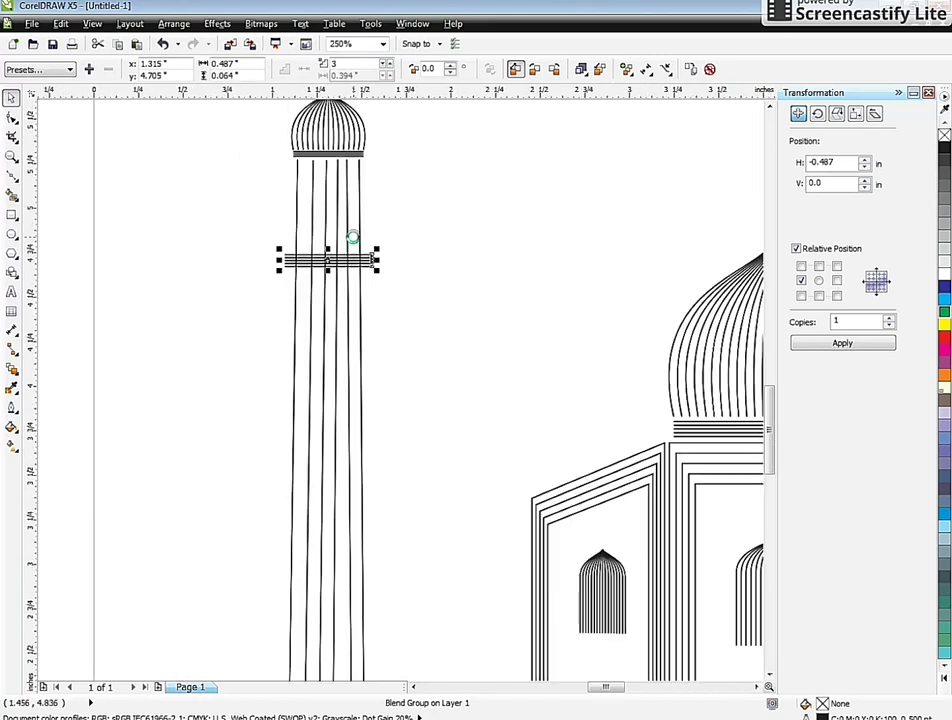
# Copy the shaft band down to y 2.533 in near the tower's base and scale it to about 0.579 by 0.076 in
pyautogui.scroll(-1, 358, 252)
pyautogui.moveTo(358, 252); pyautogui.dragTo(425, 397)
pyautogui.scroll(1, 363, 445)
pyautogui.scroll(2, 360, 446)
pyautogui.scroll(-3, 448, 377)
pyautogui.scroll(1, 450, 394)
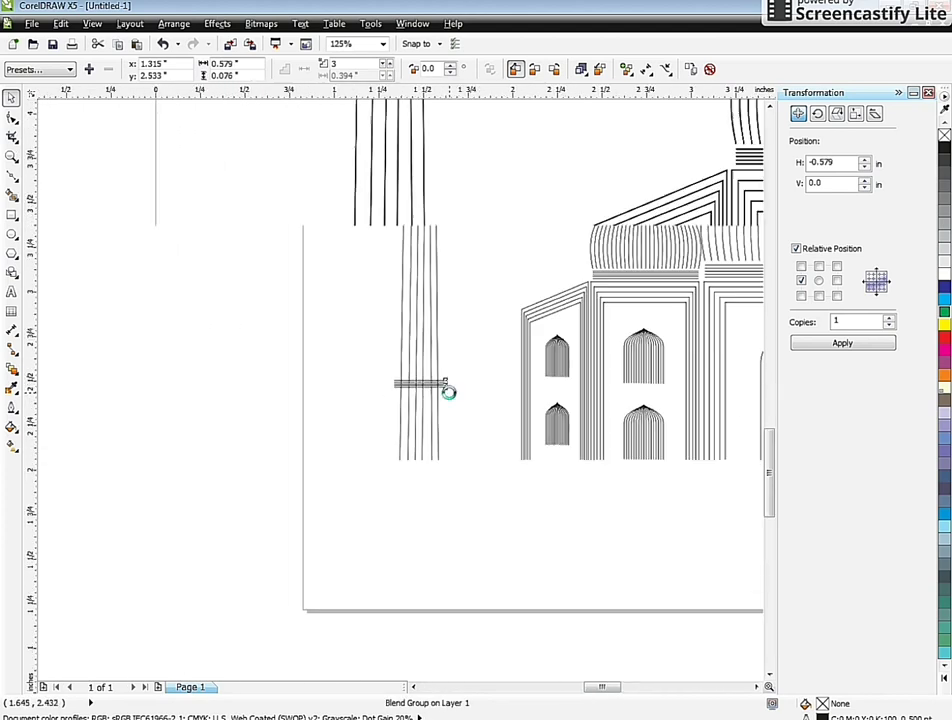
pyautogui.click(202, 342)
# Try to narrow the whole tower to about 0.515 in wide
pyautogui.scroll(-2, 462, 507)
pyautogui.moveTo(378, 240); pyautogui.dragTo(489, 565)
pyautogui.scroll(2, 436, 416)
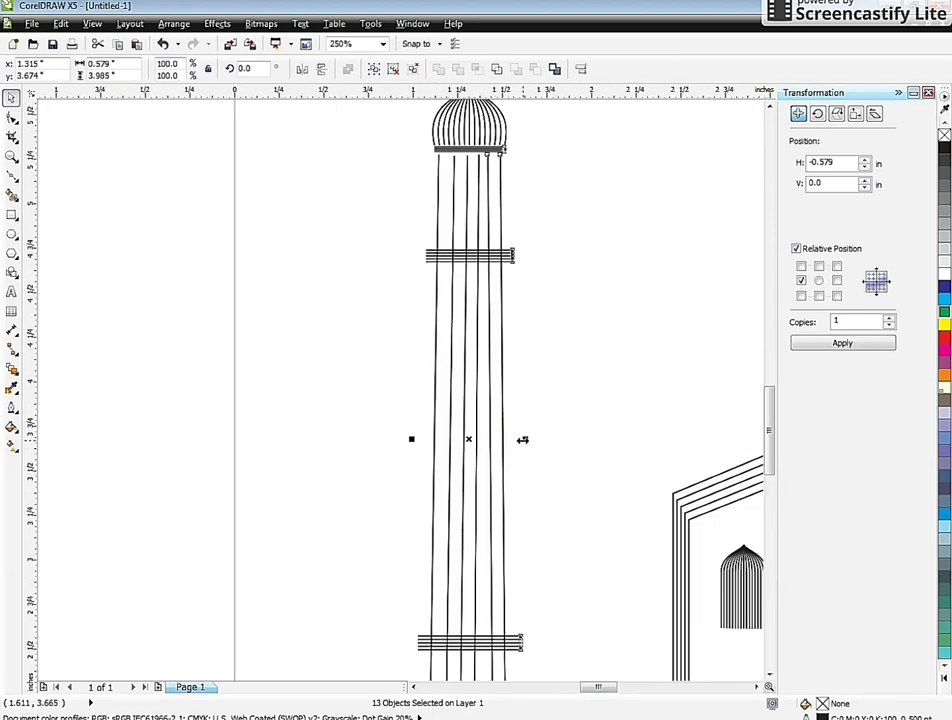
pyautogui.moveTo(522, 439); pyautogui.dragTo(495, 431)
pyautogui.click(484, 457)
pyautogui.scroll(-2, 457, 440)
pyautogui.scroll(1, 461, 437)
pyautogui.click(461, 437)
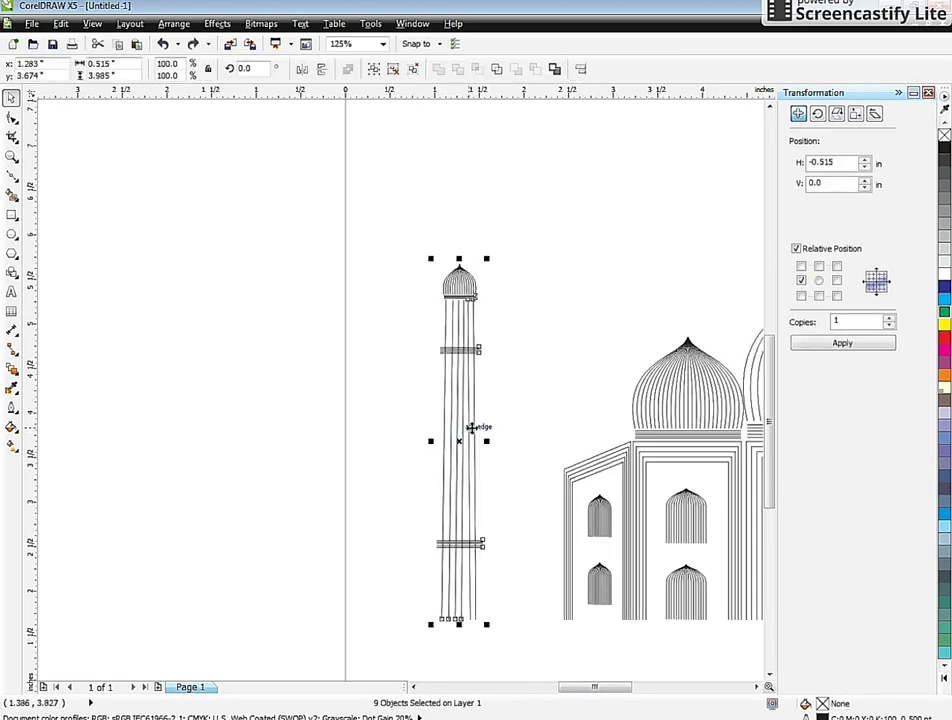
pyautogui.click(529, 227)
# Narrow the grouped shaft lines horizontally, keeping them centred beneath the tower dome
pyautogui.scroll(2, 472, 300)
pyautogui.click(418, 394)
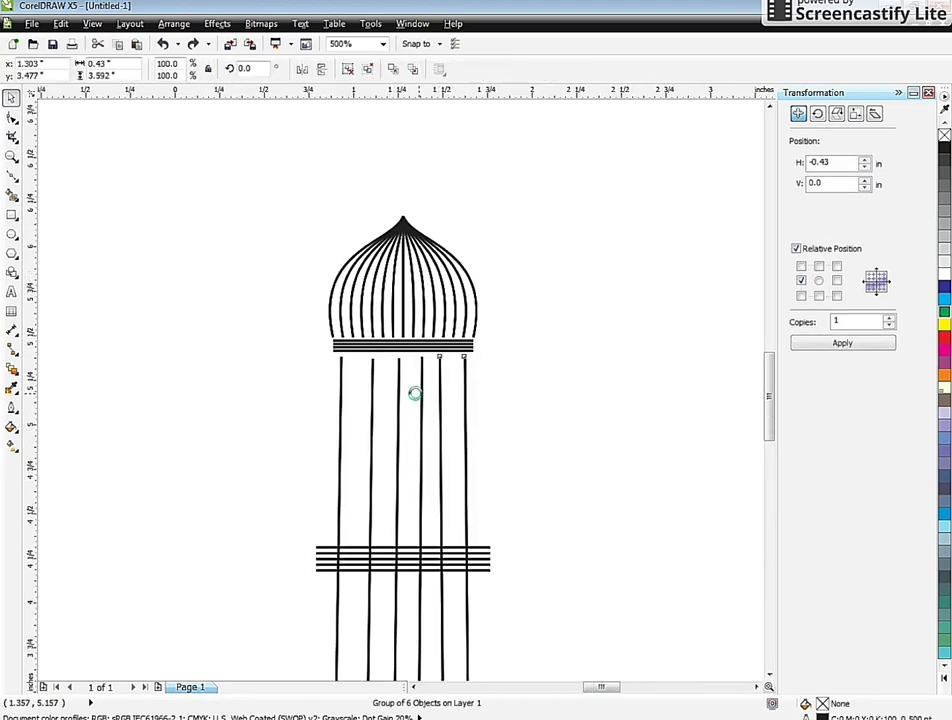
pyautogui.scroll(-2, 431, 548)
pyautogui.scroll(2, 428, 530)
pyautogui.moveTo(427, 528); pyautogui.dragTo(412, 525)
pyautogui.scroll(-2, 416, 525)
pyautogui.click(420, 384)
# Scale the tower dome with its base band to about 0.363 by 0.333 in and nudge it down toward the shaft
pyautogui.scroll(3, 402, 328)
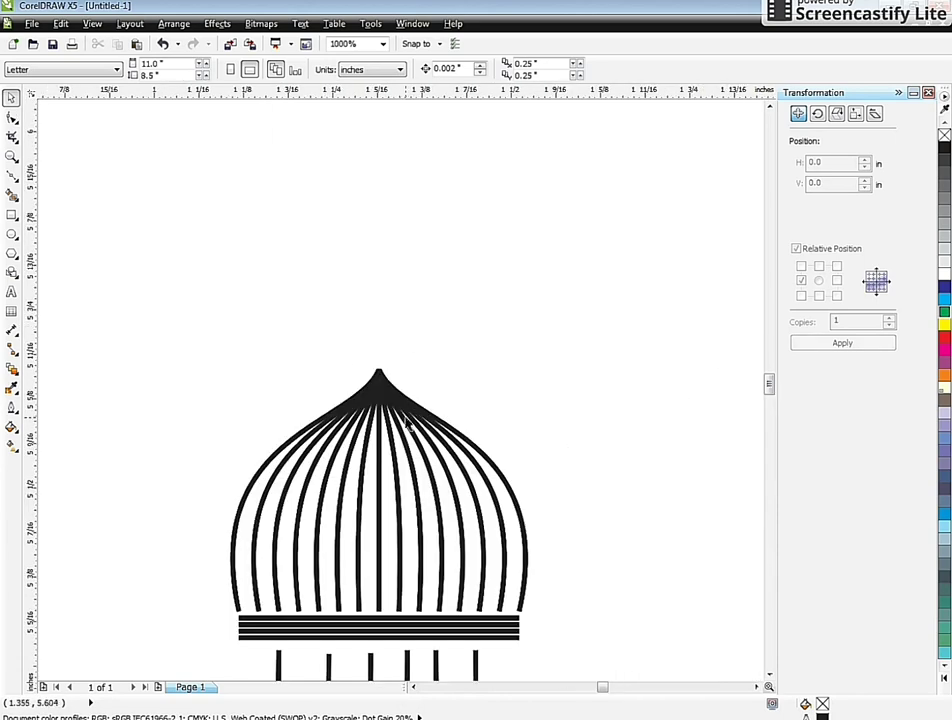
pyautogui.click(408, 410)
pyautogui.moveTo(94, 221); pyautogui.dragTo(628, 676)
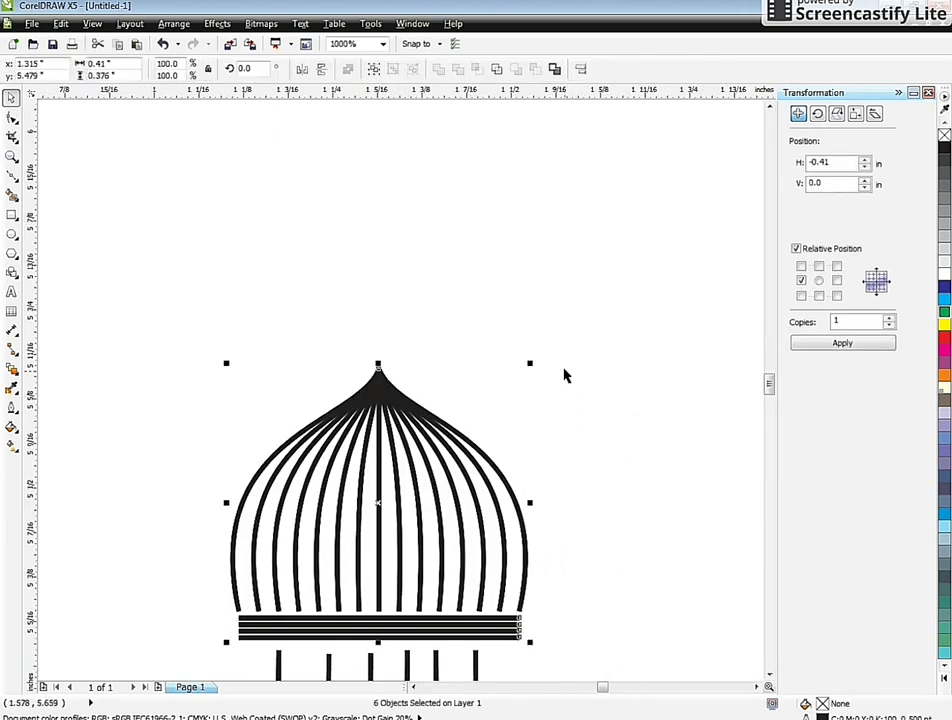
pyautogui.moveTo(529, 361); pyautogui.dragTo(513, 376)
pyautogui.press('Down')
pyautogui.press('Down')
pyautogui.press('Down')
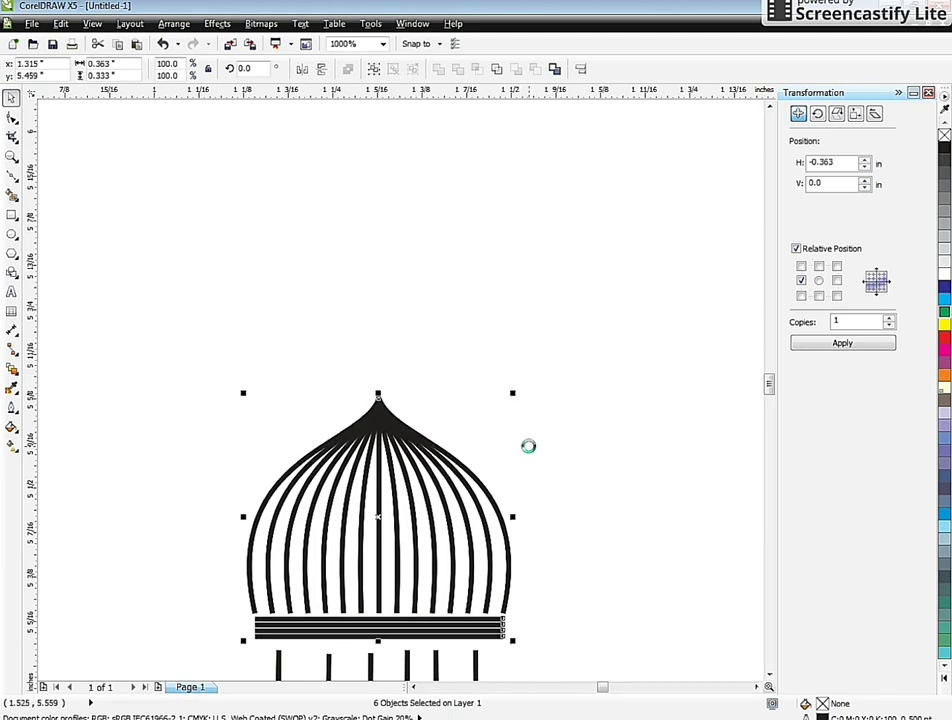
pyautogui.click(310, 281)
pyautogui.scroll(-3, 310, 281)
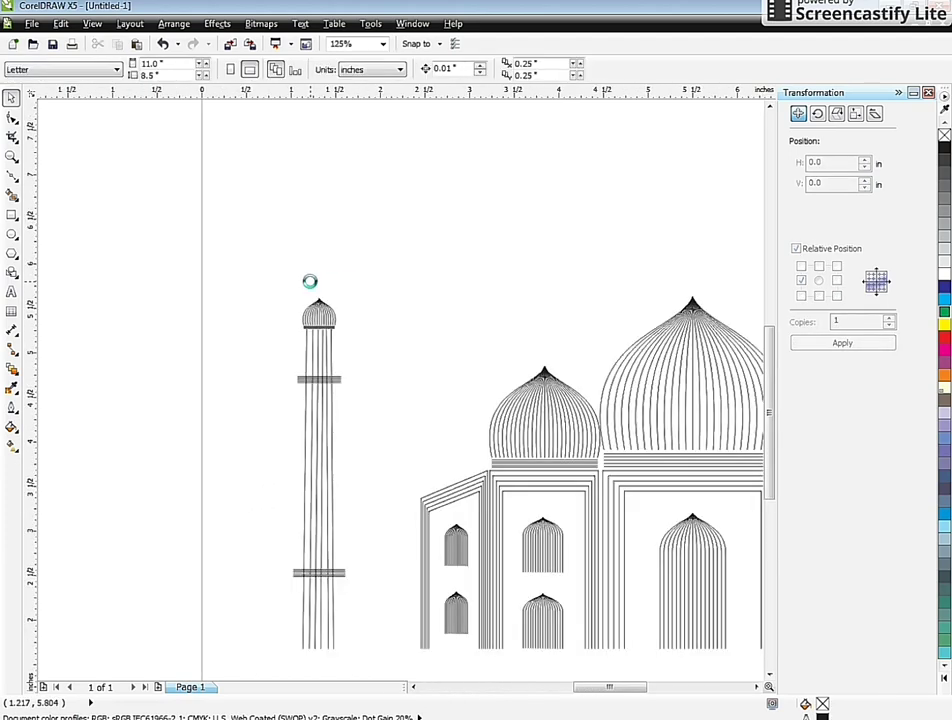
# Narrow the tower's upper band to about 0.428 in wide, keeping it centred on the shaft
pyautogui.moveTo(224, 219)
pyautogui.mouseDown()
pyautogui.moveTo(406, 625)
pyautogui.moveTo(391, 642)
pyautogui.mouseUp()
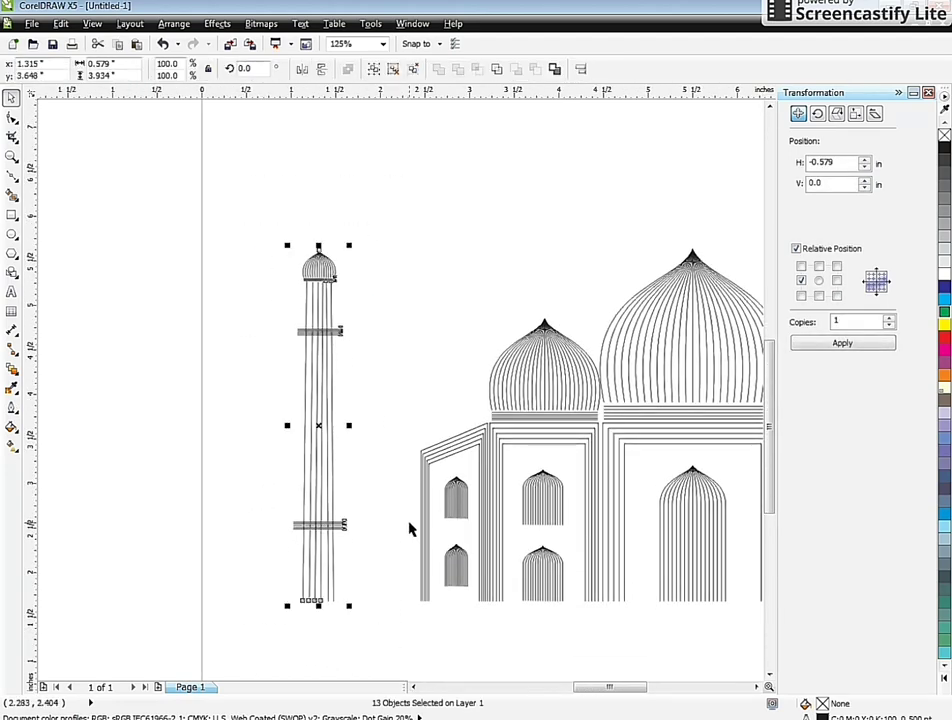
pyautogui.click(343, 363)
pyautogui.scroll(2, 343, 363)
pyautogui.click(288, 410)
pyautogui.scroll(3, 288, 410)
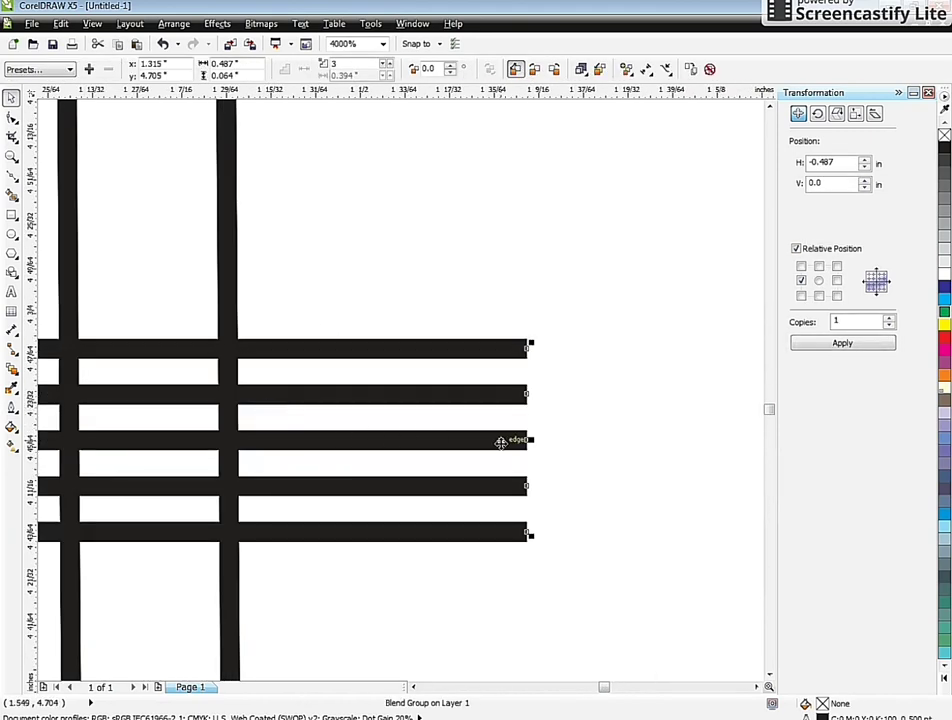
pyautogui.scroll(-6, 446, 448)
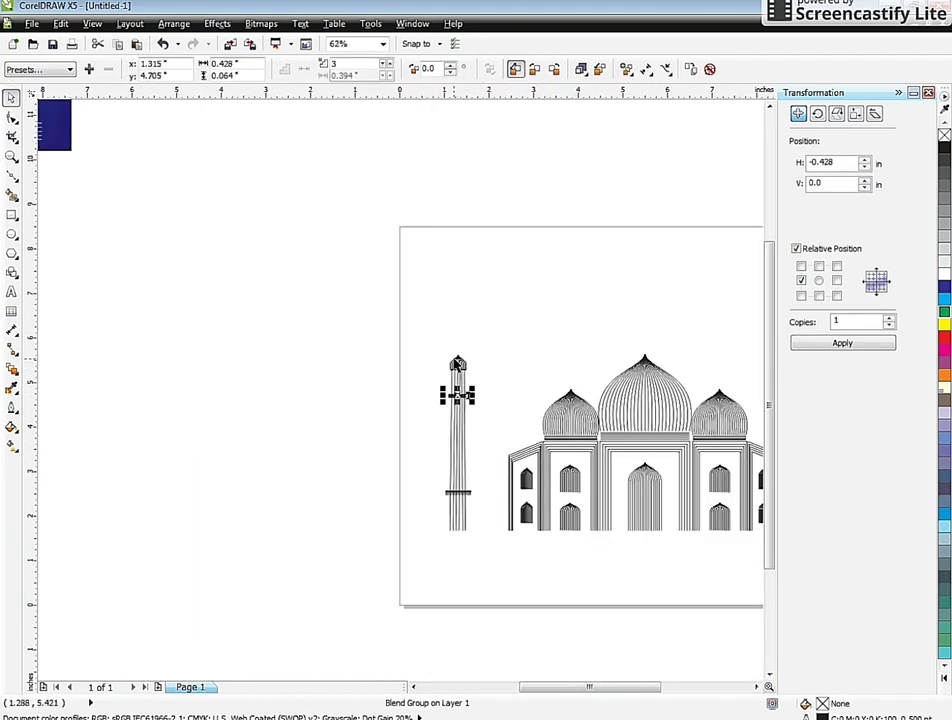
# Move the whole tower horizontally toward the building, to about x 1.899 in
pyautogui.moveTo(377, 294); pyautogui.dragTo(490, 592)
pyautogui.scroll(2, 487, 538)
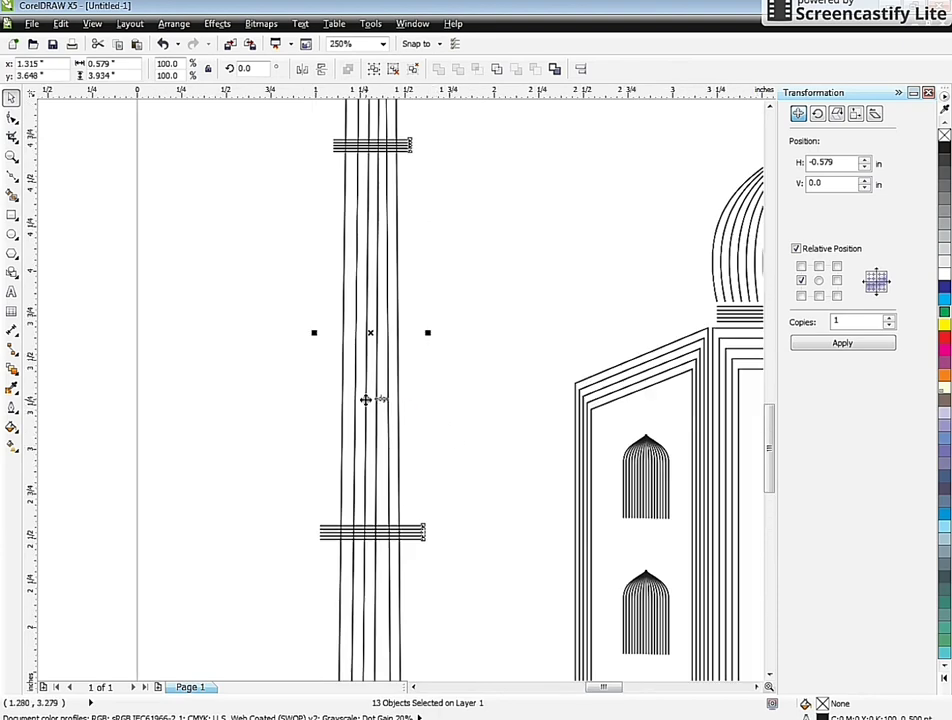
pyautogui.moveTo(366, 400); pyautogui.dragTo(470, 430)
pyautogui.scroll(-2, 470, 430)
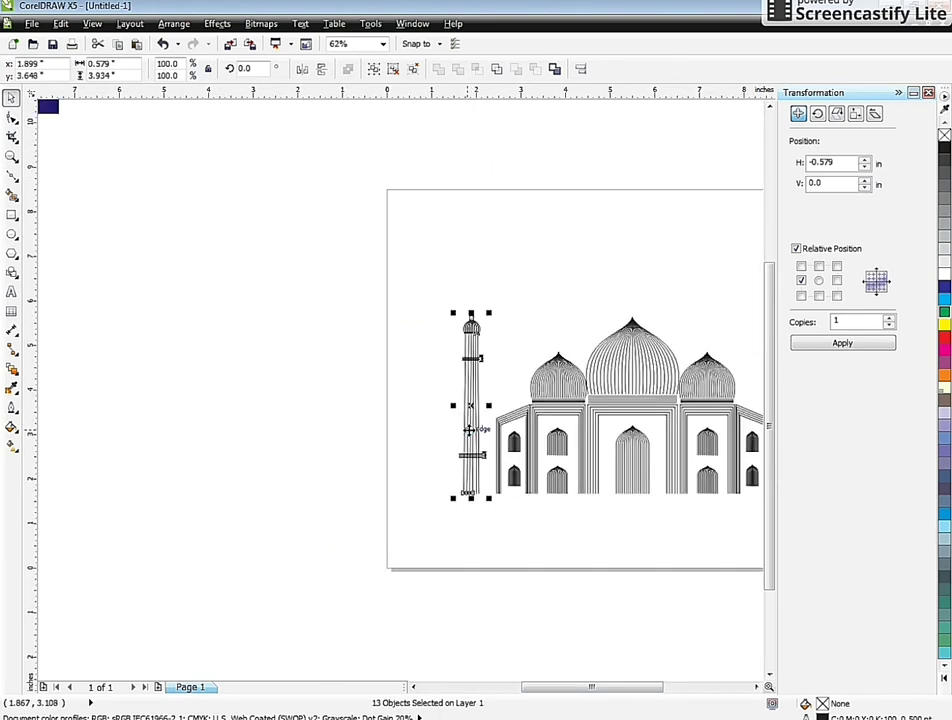
pyautogui.scroll(1, 457, 428)
# Copy the tower to its outer side and enlarge the copy proportionally to about 0.773 by 5.252 in, keeping its base level
pyautogui.click(474, 410)
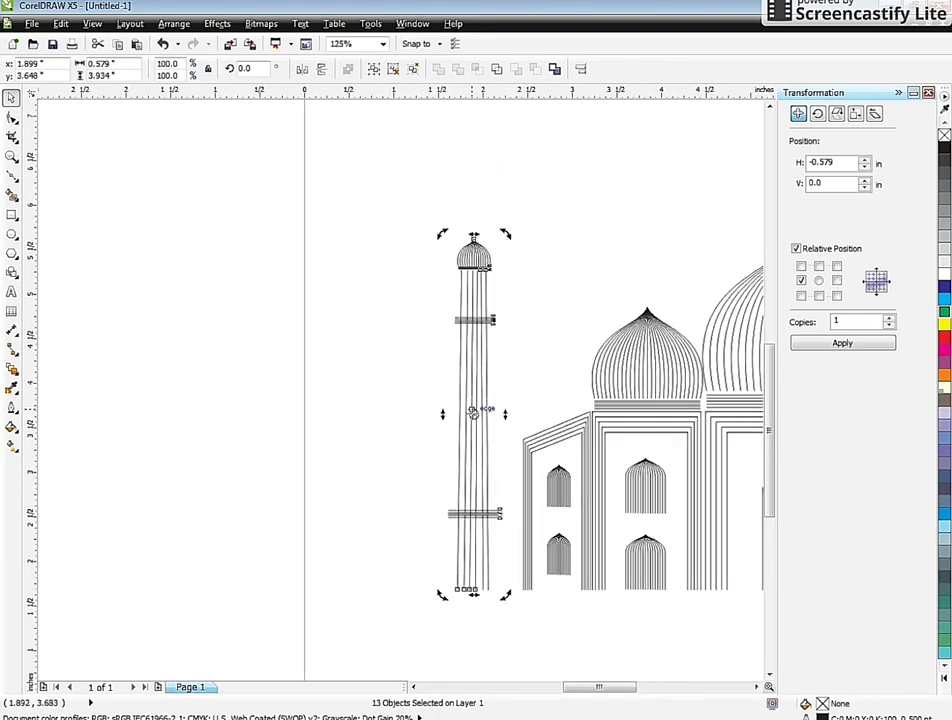
pyautogui.click(476, 413)
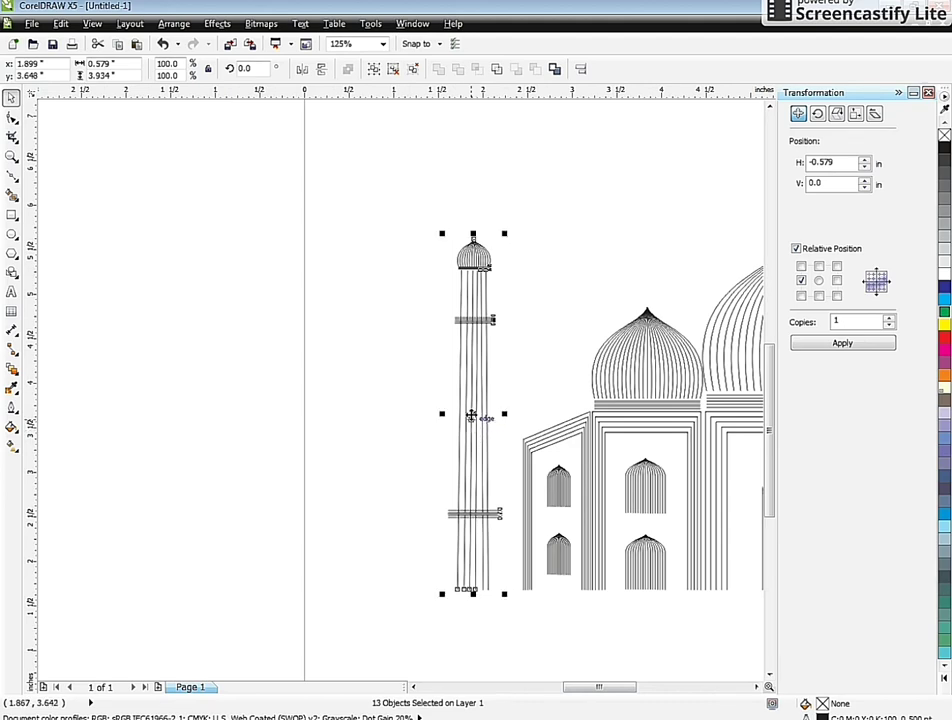
pyautogui.moveTo(475, 418); pyautogui.dragTo(408, 403)
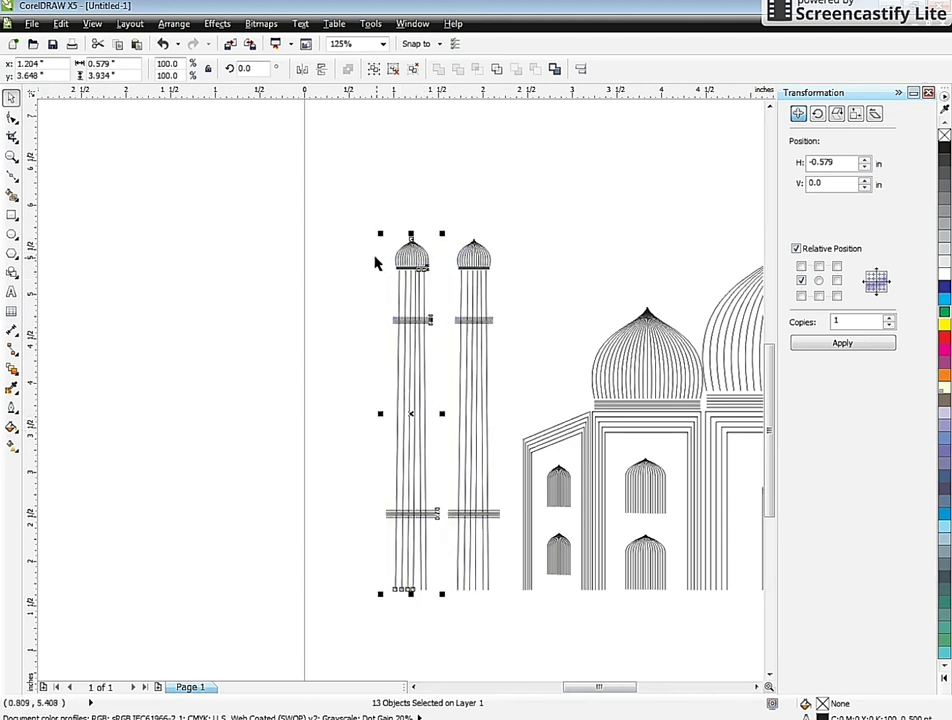
pyautogui.moveTo(379, 238); pyautogui.dragTo(261, 145)
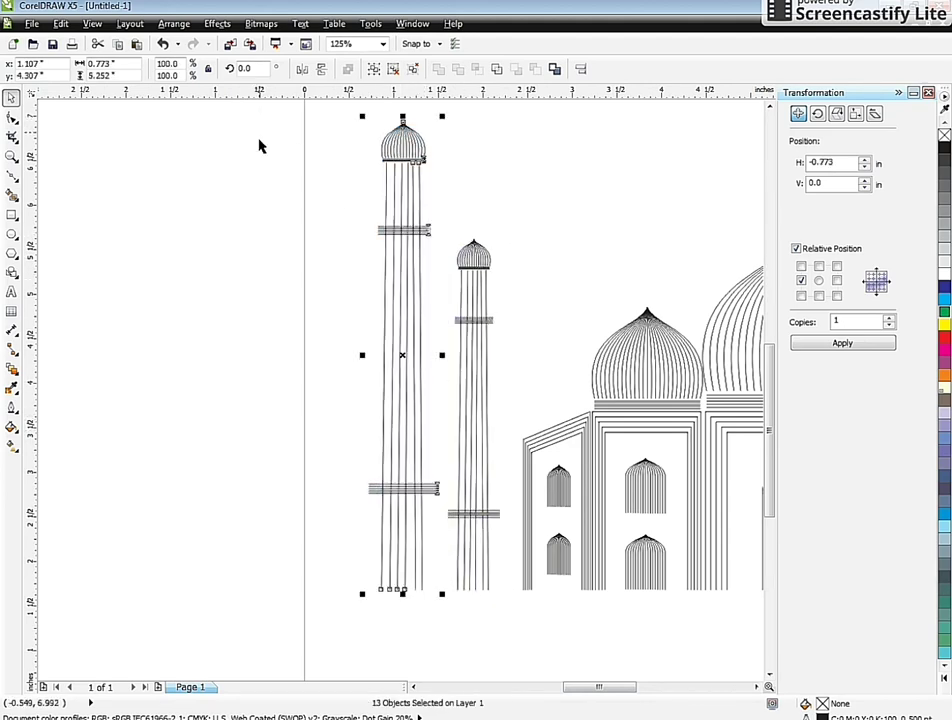
pyautogui.scroll(-1, 304, 283)
pyautogui.scroll(-1, 300, 378)
pyautogui.click(291, 378)
pyautogui.scroll(1, 366, 330)
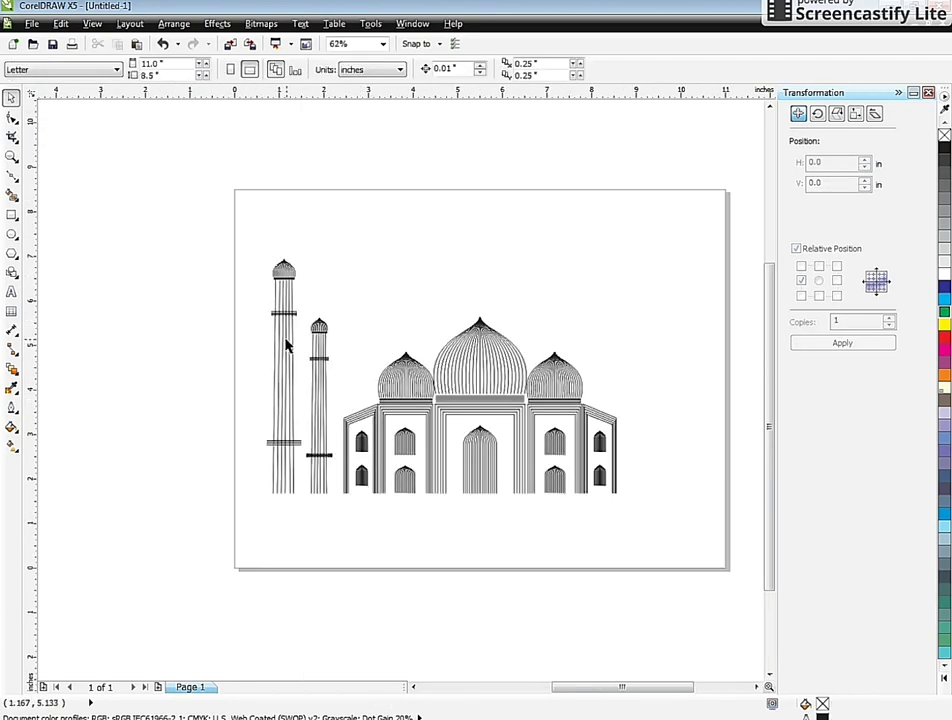
# Copy both towers horizontally to about x 9.571 in on the building's other side and mirror the copies horizontally
pyautogui.moveTo(215, 213); pyautogui.dragTo(339, 568)
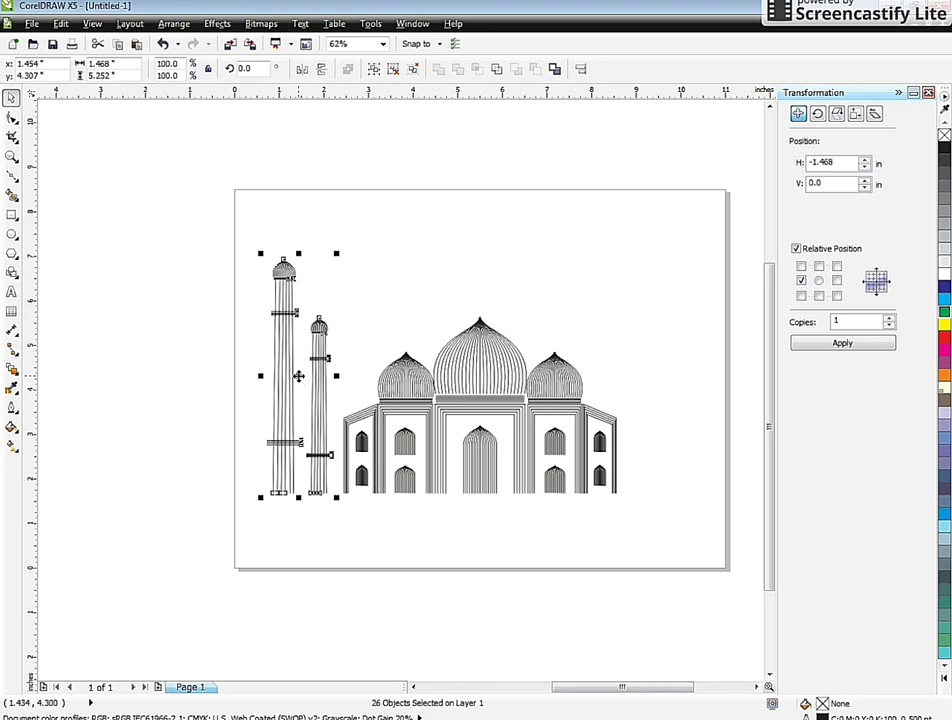
pyautogui.moveTo(298, 376); pyautogui.dragTo(660, 452)
pyautogui.click(303, 69)
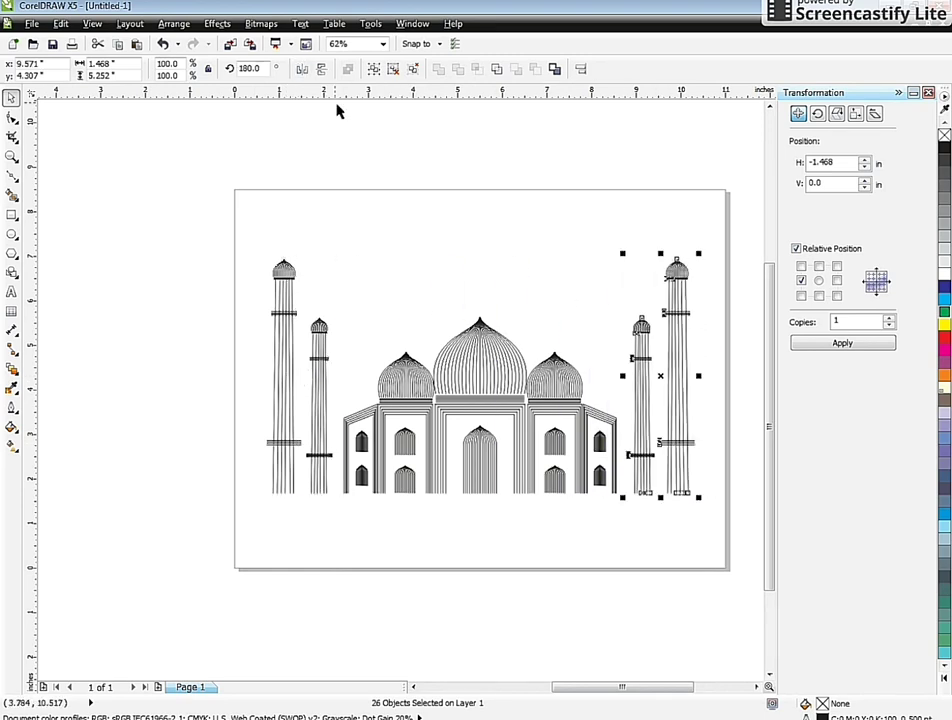
pyautogui.click(497, 219)
# Group the building and all four towers into one object
pyautogui.scroll(-1, 241, 206)
pyautogui.moveTo(152, 166)
pyautogui.mouseDown()
pyautogui.moveTo(270, 262)
pyautogui.moveTo(531, 414)
pyautogui.mouseUp()
pyautogui.scroll(2, 329, 257)
pyautogui.scroll(-1, 262, 317)
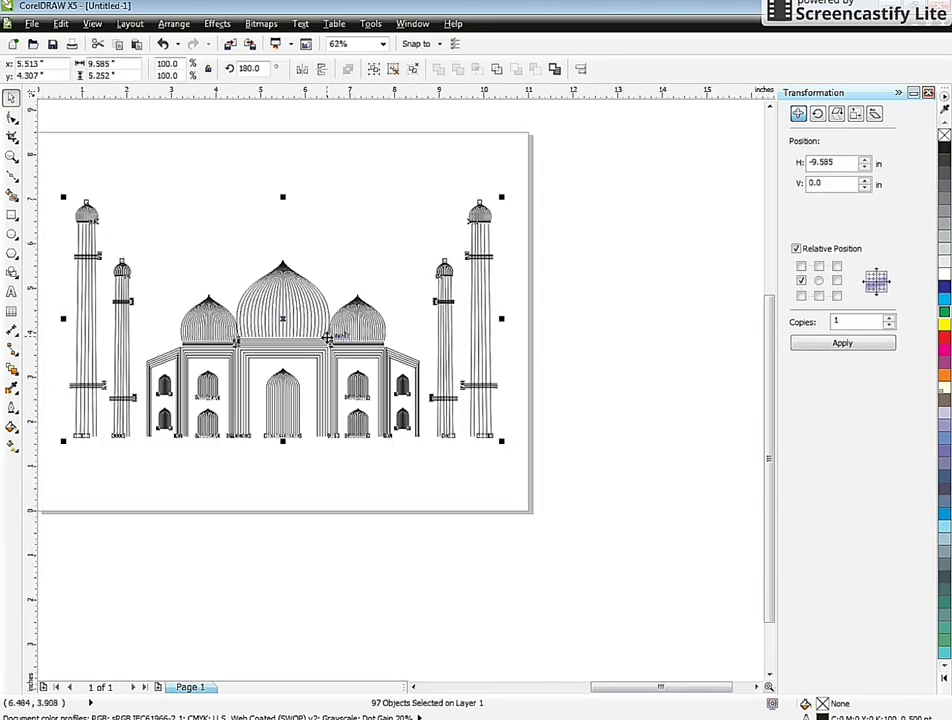
pyautogui.hotkey('ctrl', 'g')
pyautogui.click(366, 527)
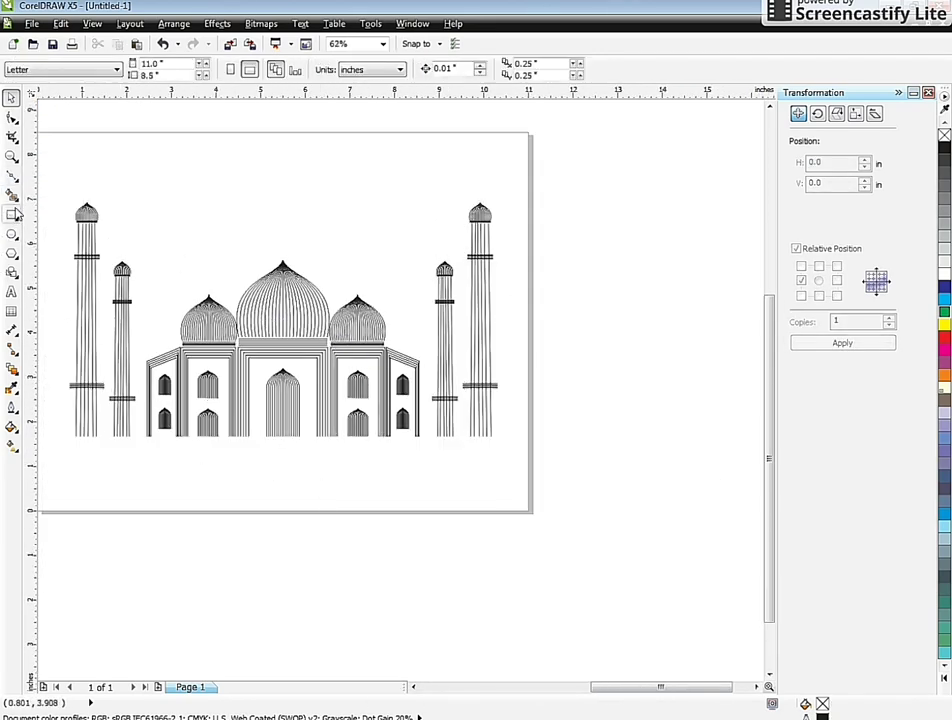
# Draw a horizontal straight line about 3.9 in long just beneath the towers and one half of the building
pyautogui.click(12, 176)
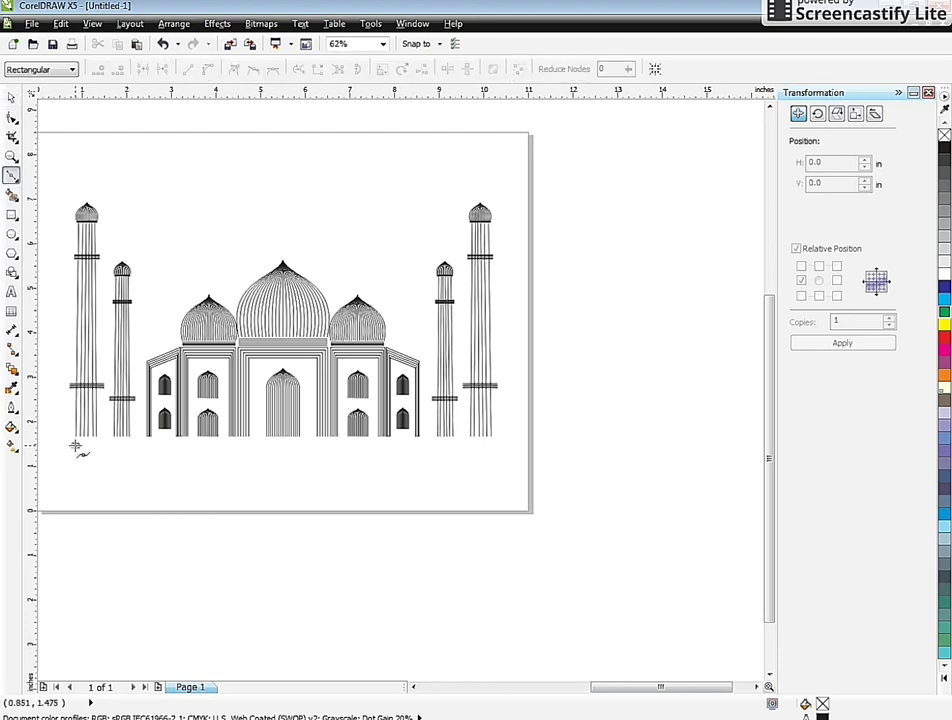
pyautogui.click(255, 445)
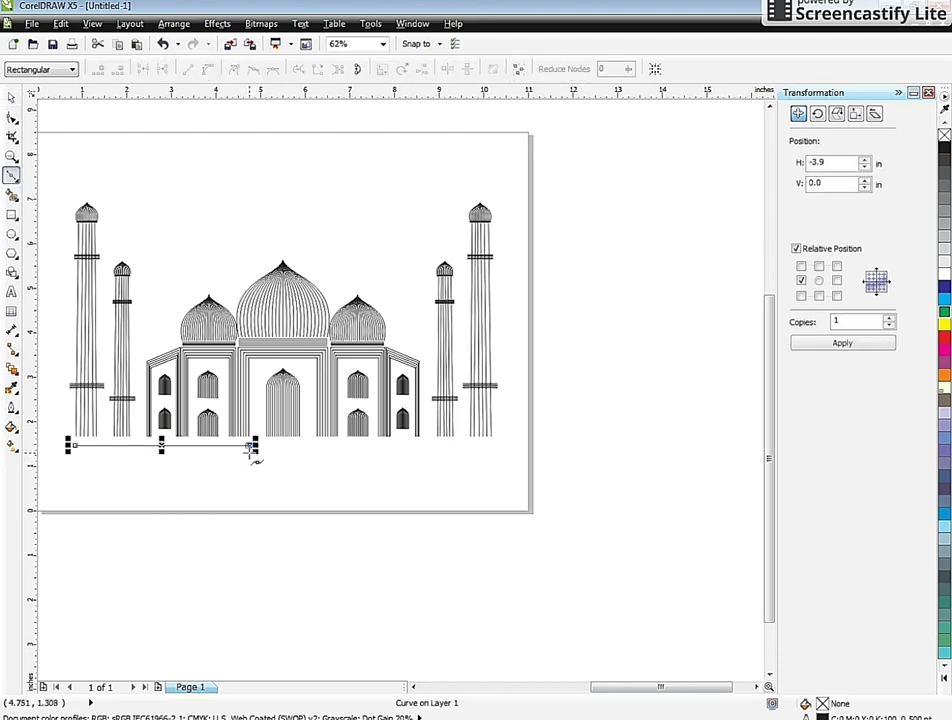
pyautogui.scroll(3, 265, 450)
pyautogui.scroll(-3, 310, 453)
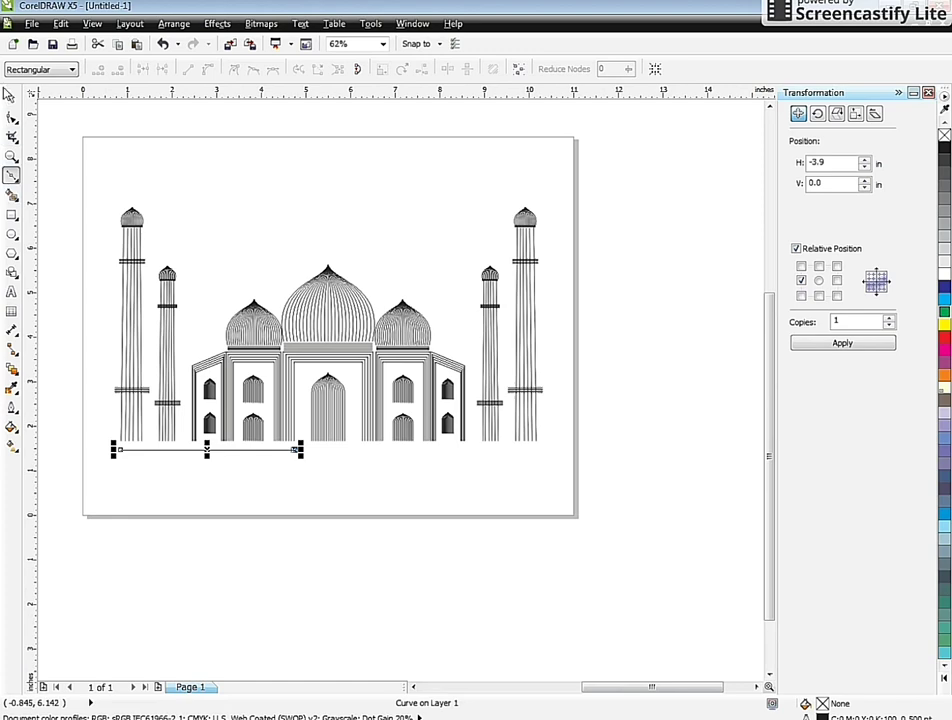
pyautogui.press('space')
# Nudge the base line up toward the building to y 1.555 in
pyautogui.scroll(3, 200, 450)
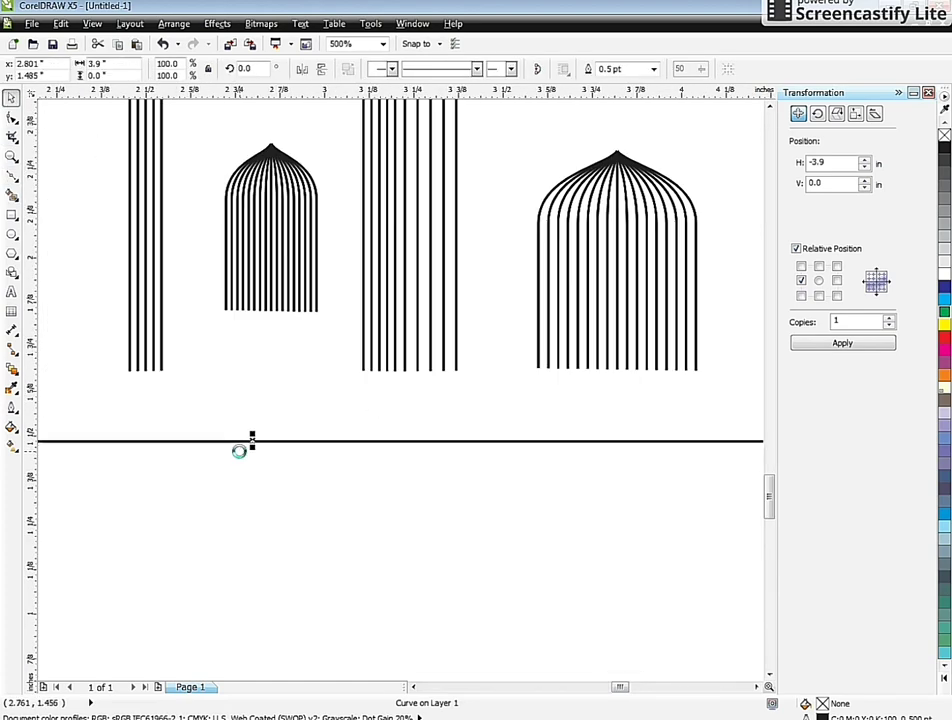
pyautogui.press('Up')
pyautogui.press('Up')
pyautogui.press('Up')
pyautogui.press('Up')
pyautogui.press('Up')
pyautogui.press('Up')
pyautogui.press('Up')
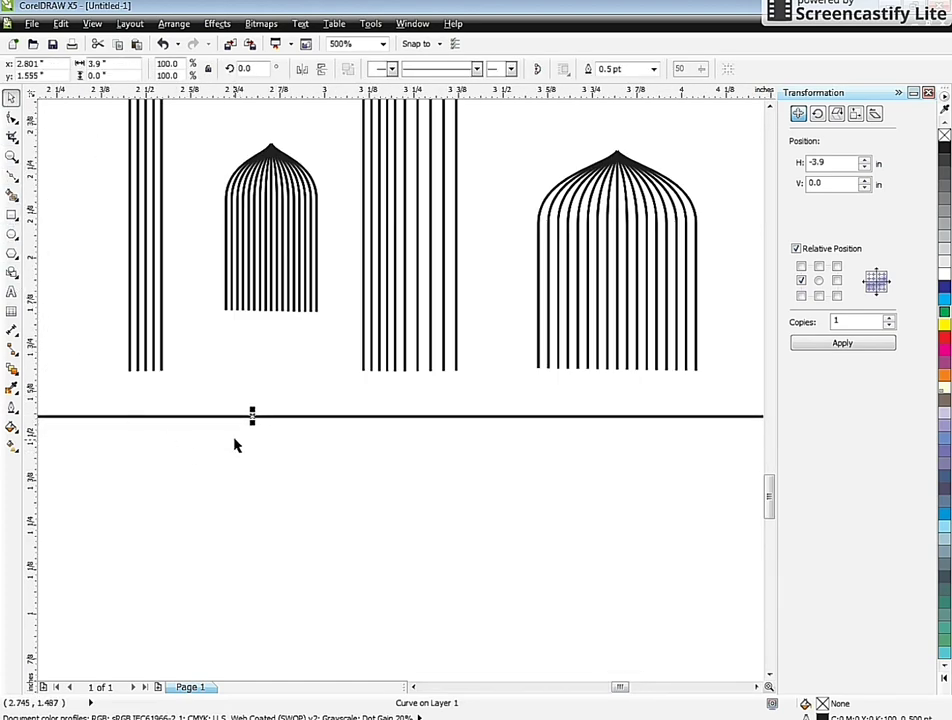
# Copy the base line straight down and nudge the copy up to y 1.182 in
pyautogui.moveTo(252, 416); pyautogui.dragTo(257, 574)
pyautogui.scroll(-3, 238, 512)
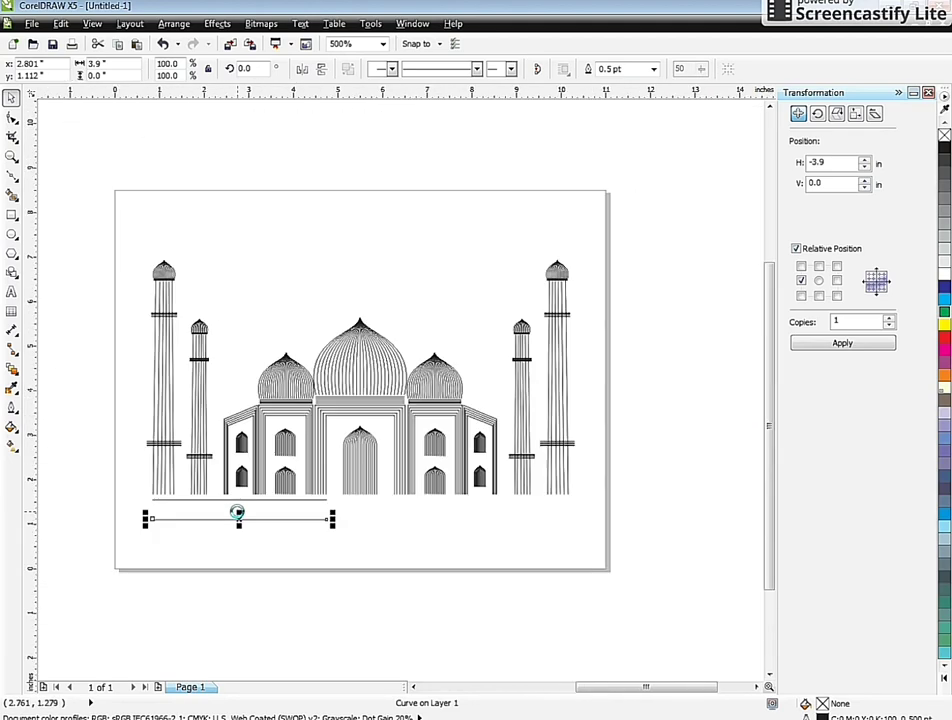
pyautogui.scroll(3, 250, 522)
pyautogui.press('Up')
pyautogui.press('Up')
pyautogui.press('Up')
pyautogui.press('Up')
pyautogui.press('Up')
pyautogui.press('Up')
pyautogui.press('Up')
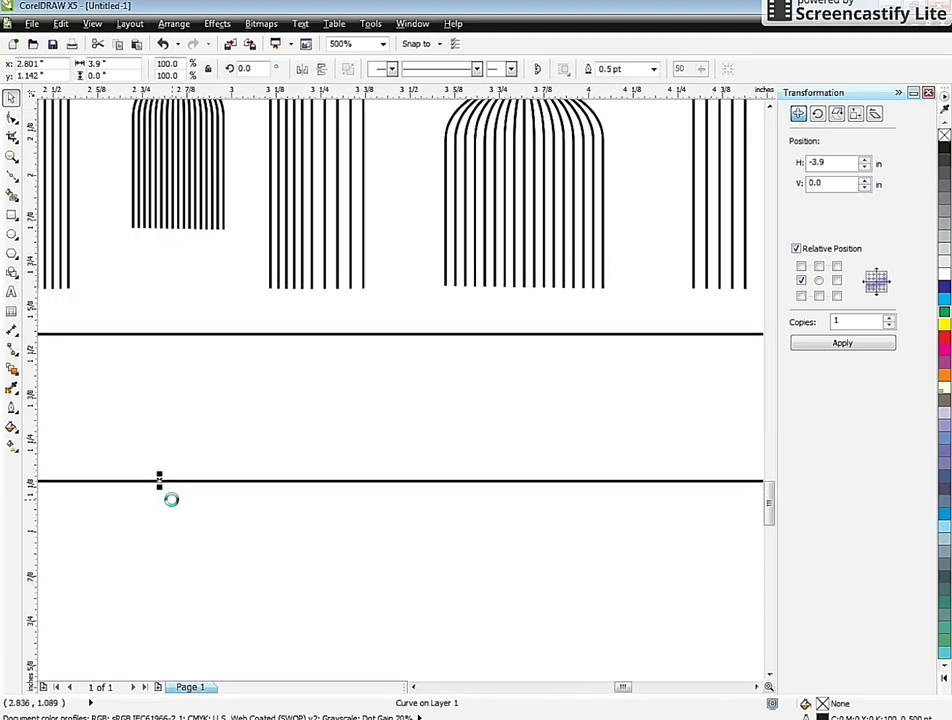
# Blend the upper and lower base lines with three intermediate steps
pyautogui.click(11, 368)
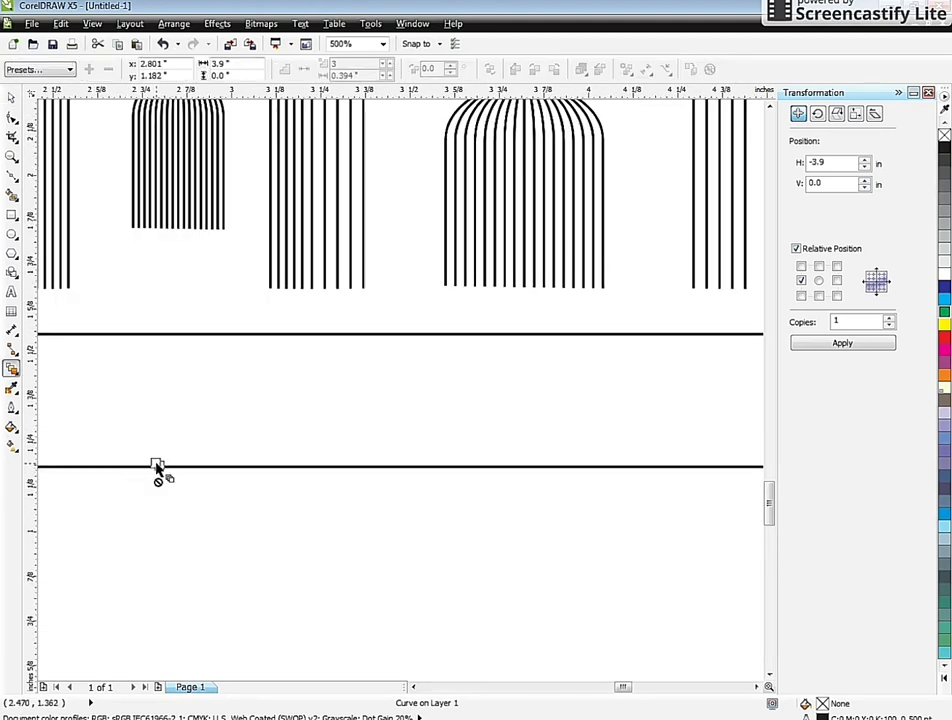
pyautogui.moveTo(157, 466); pyautogui.dragTo(164, 383)
pyautogui.scroll(-3, 286, 449)
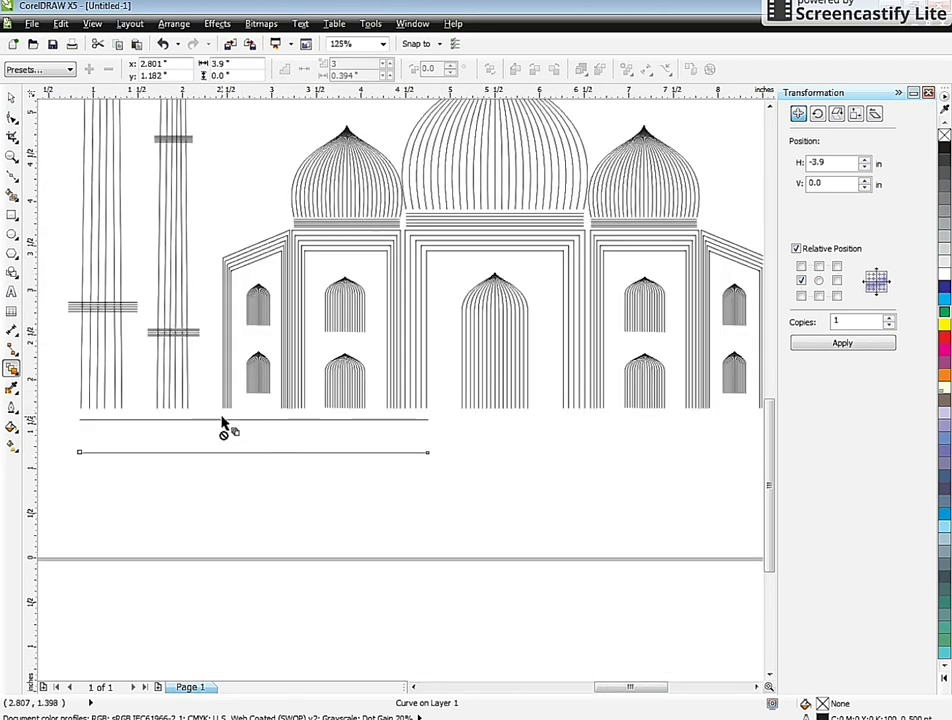
pyautogui.moveTo(227, 421); pyautogui.dragTo(255, 529)
pyautogui.press('Escape')
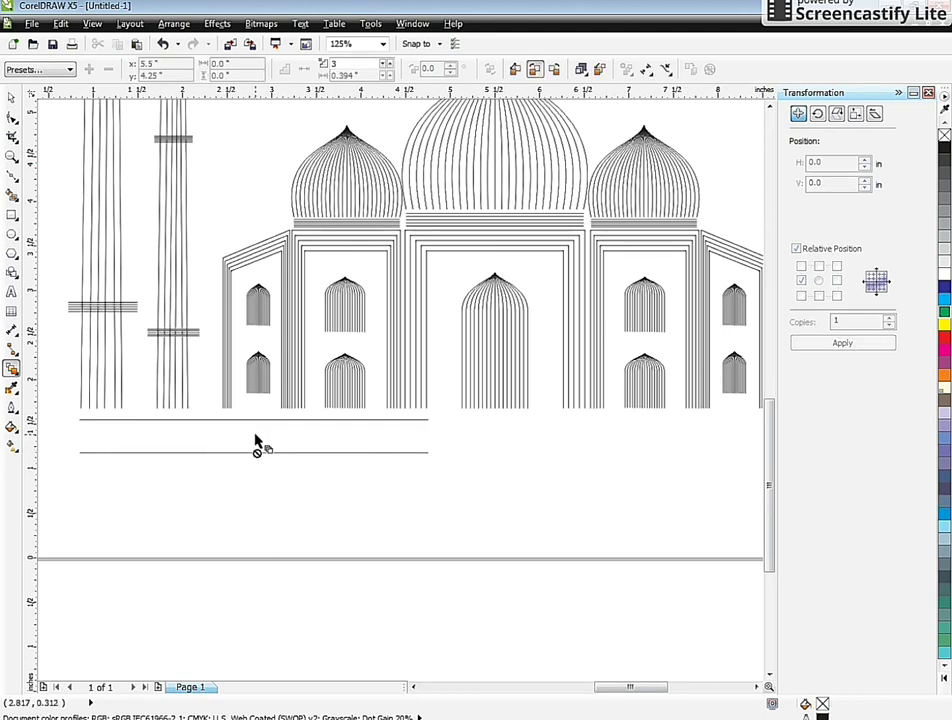
pyautogui.click(251, 455)
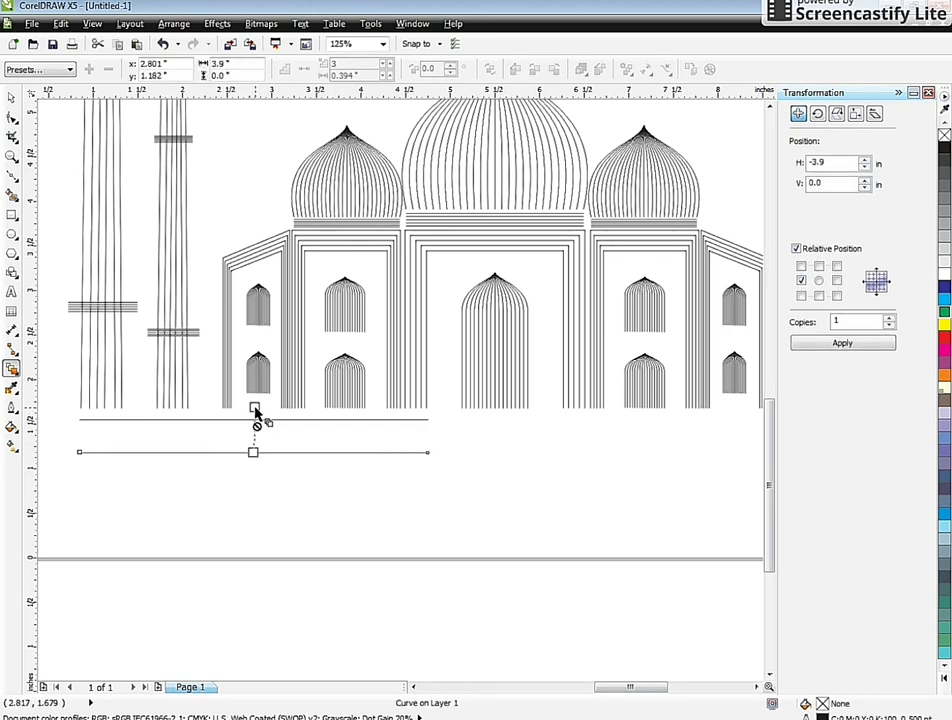
pyautogui.scroll(2, 253, 425)
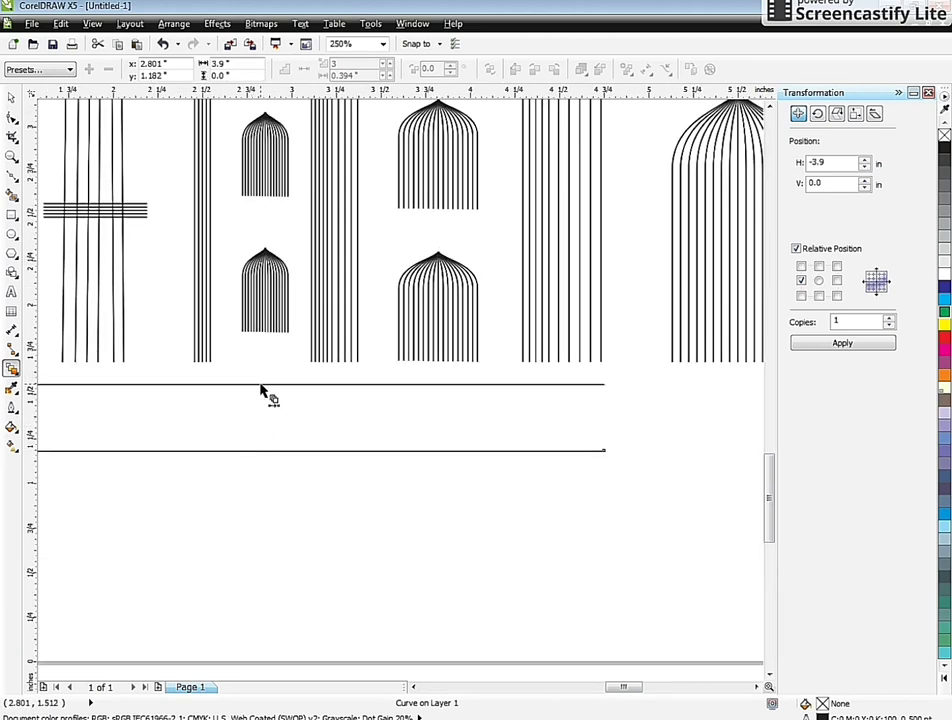
pyautogui.moveTo(258, 388); pyautogui.dragTo(261, 446)
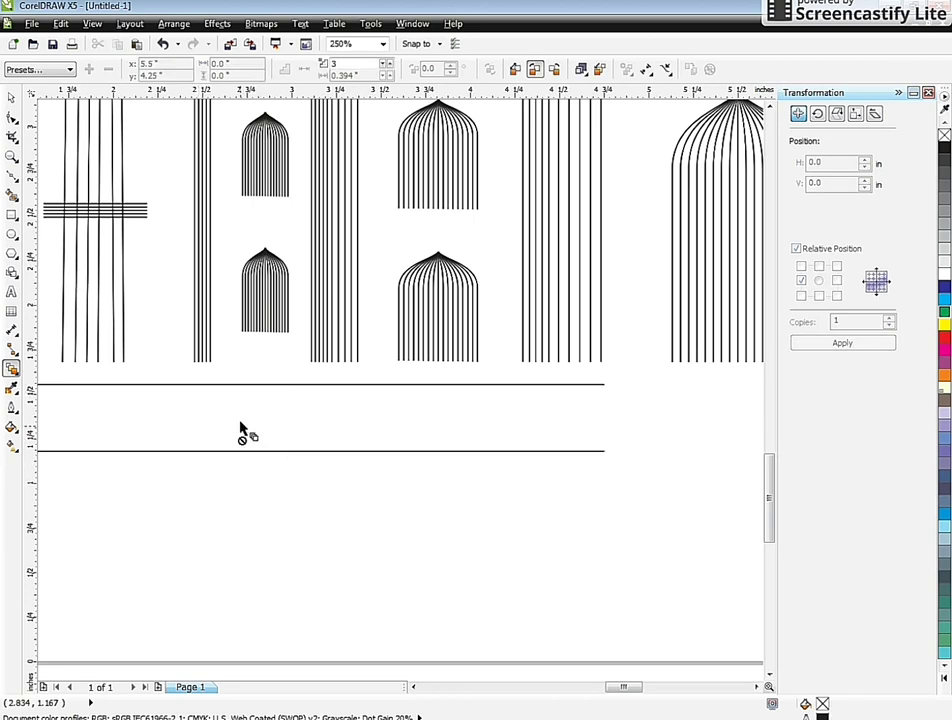
pyautogui.moveTo(238, 388); pyautogui.dragTo(248, 458)
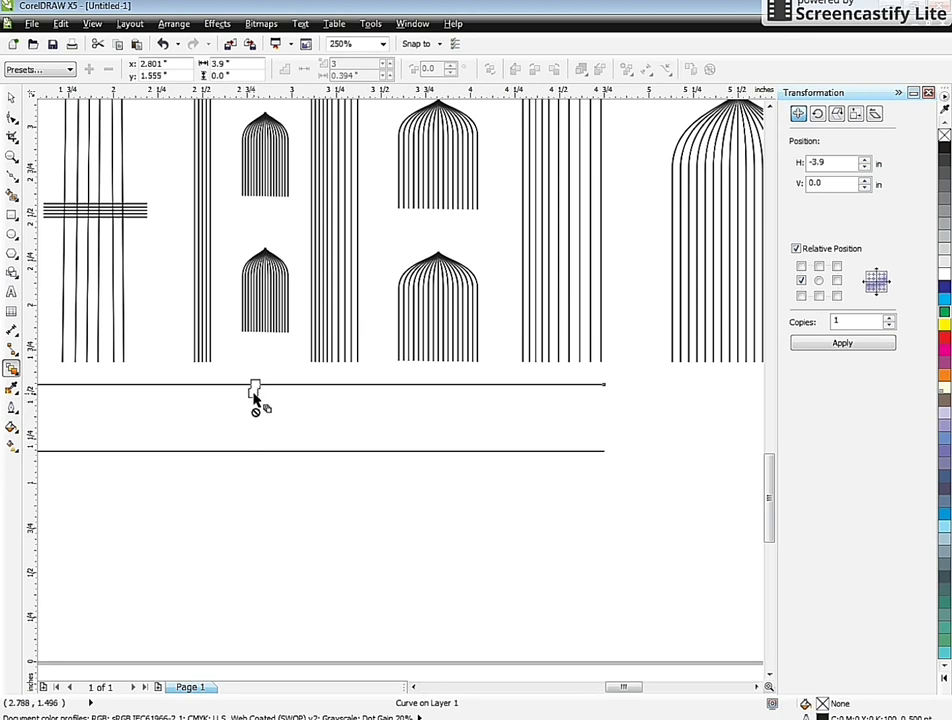
pyautogui.moveTo(254, 396)
pyautogui.mouseDown()
pyautogui.moveTo(262, 435)
pyautogui.moveTo(272, 366)
pyautogui.moveTo(258, 386)
pyautogui.mouseUp()
pyautogui.scroll(-2, 298, 438)
pyautogui.scroll(3, 298, 438)
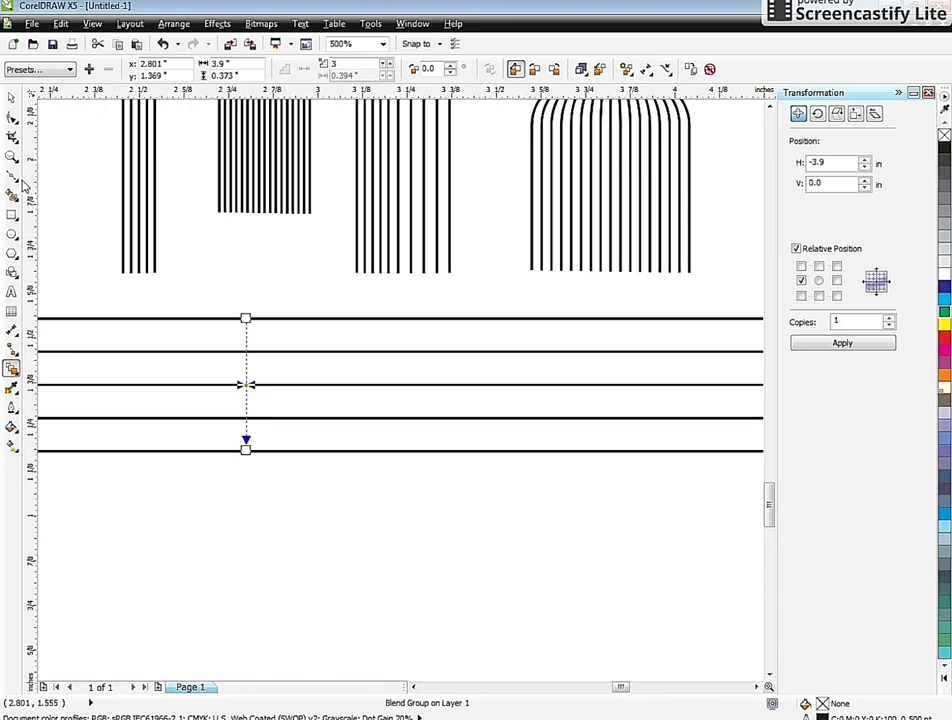
# Compress the blended base lines to about 0.247 in high and copy them horizontally to about x 8.217 in beneath the opposite towers
pyautogui.click(11, 100)
pyautogui.moveTo(246, 453); pyautogui.dragTo(244, 410)
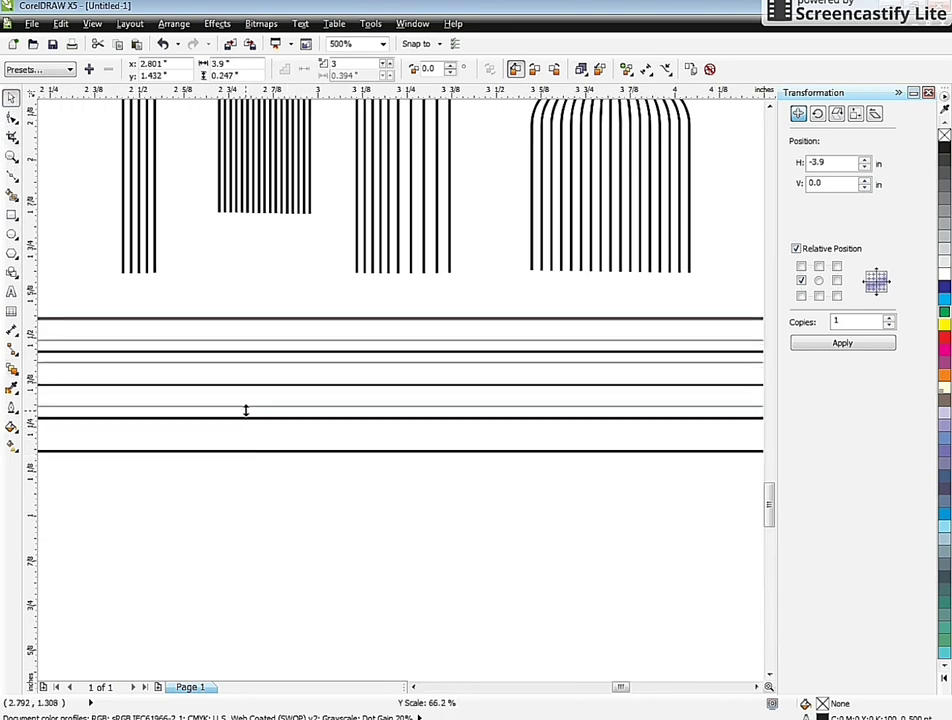
pyautogui.scroll(-3, 142, 410)
pyautogui.moveTo(185, 401); pyautogui.dragTo(426, 431)
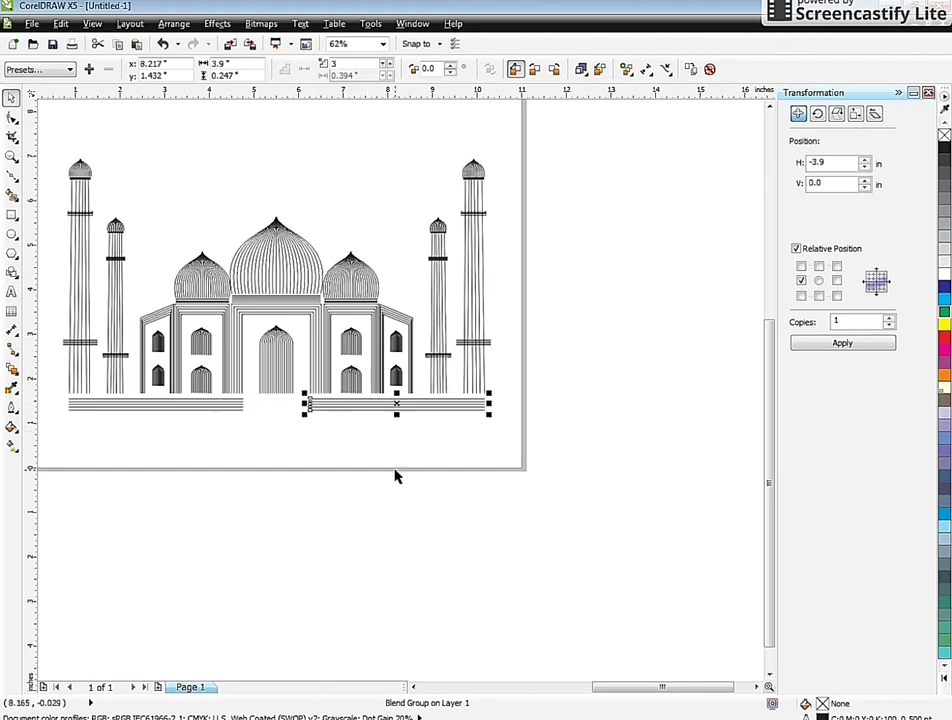
pyautogui.click(395, 476)
pyautogui.scroll(-1, 373, 518)
pyautogui.scroll(2, 317, 456)
pyautogui.scroll(-1, 321, 457)
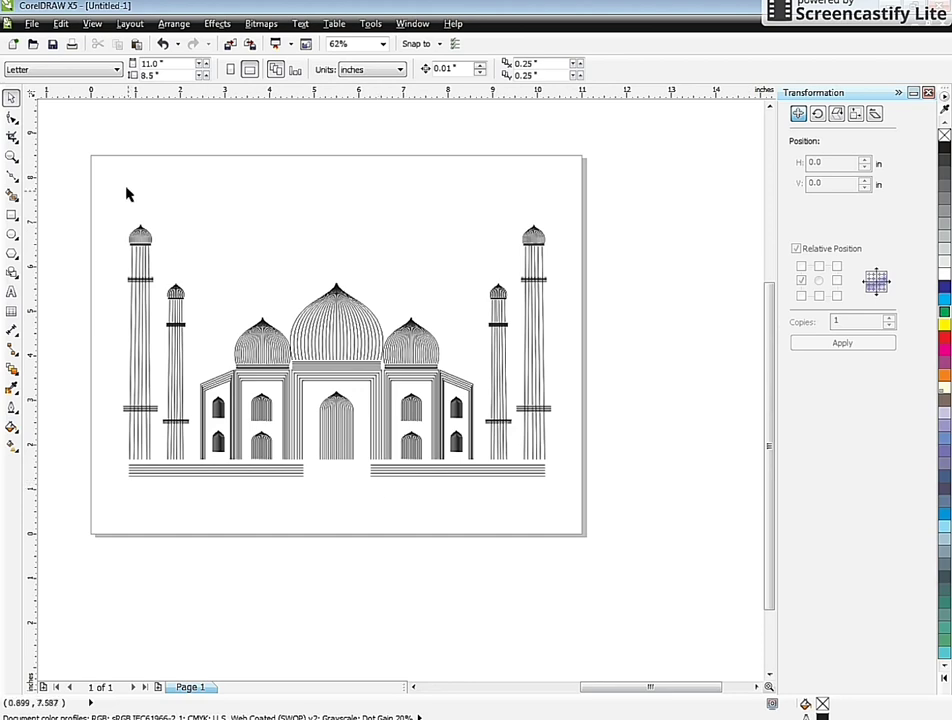
# Group the complete drawing together with both sets of base lines
pyautogui.moveTo(107, 162); pyautogui.dragTo(678, 560)
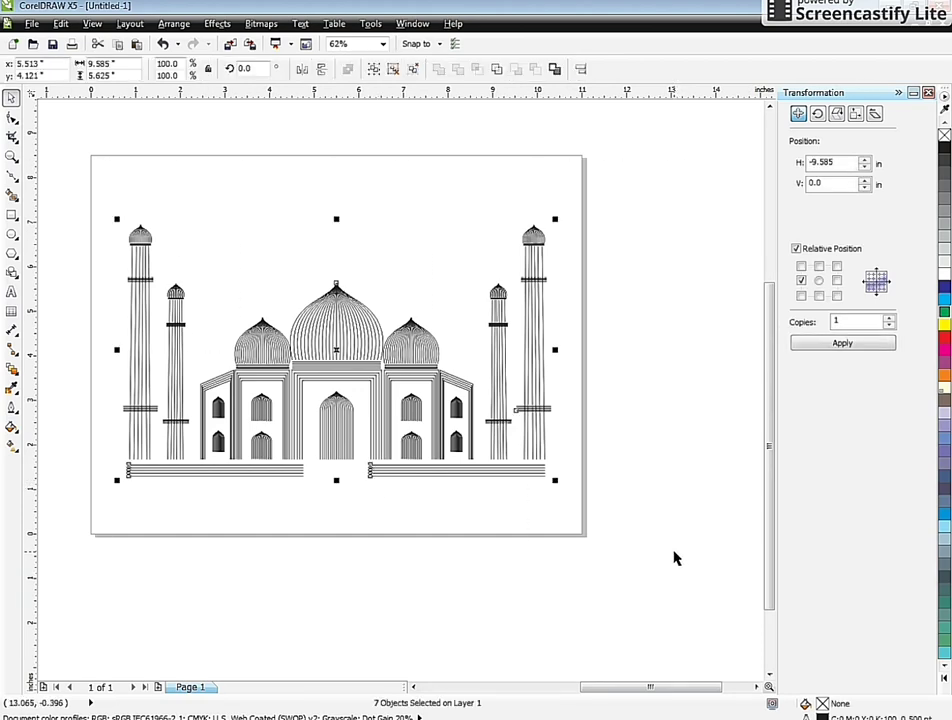
pyautogui.hotkey('ctrl', 'g')
pyautogui.press('Escape')
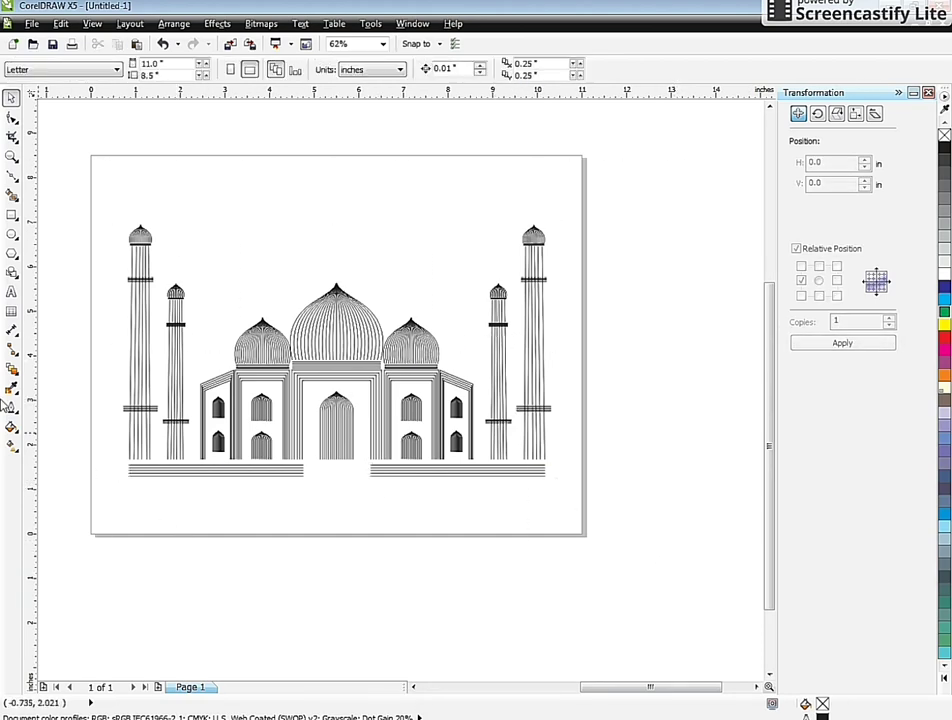